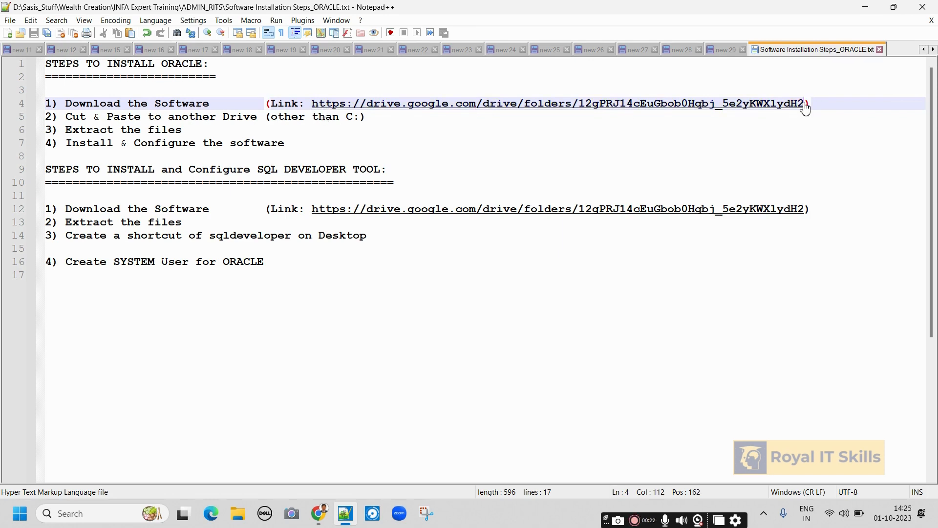
Select the Google Drive download folder link on line 4 of the Oracle installation steps file.
{"action": "left_click_drag", "start_coordinate": [807, 103], "coordinate": [314, 106]}
{"action": "key", "text": "ctrl+c"}
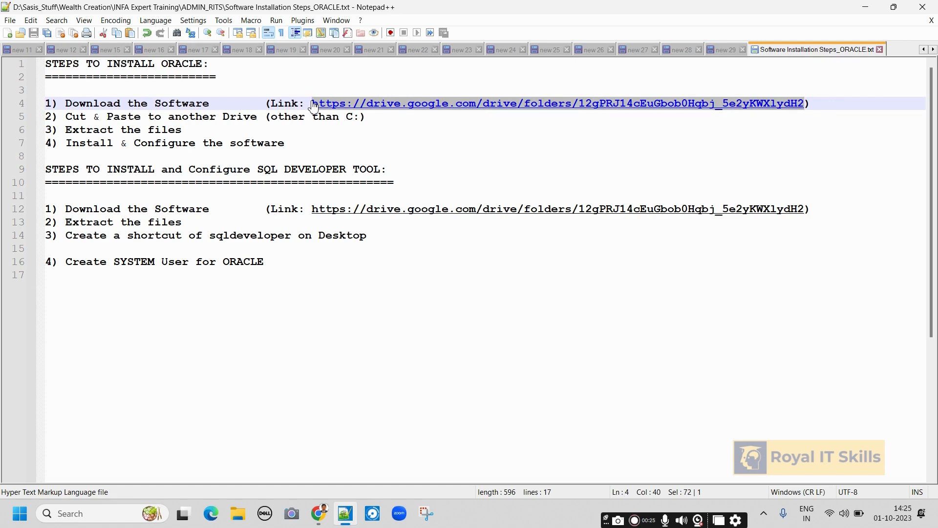
Open the copied Google Drive folder link in the browser's new tab.
{"action": "left_click", "coordinate": [318, 514]}
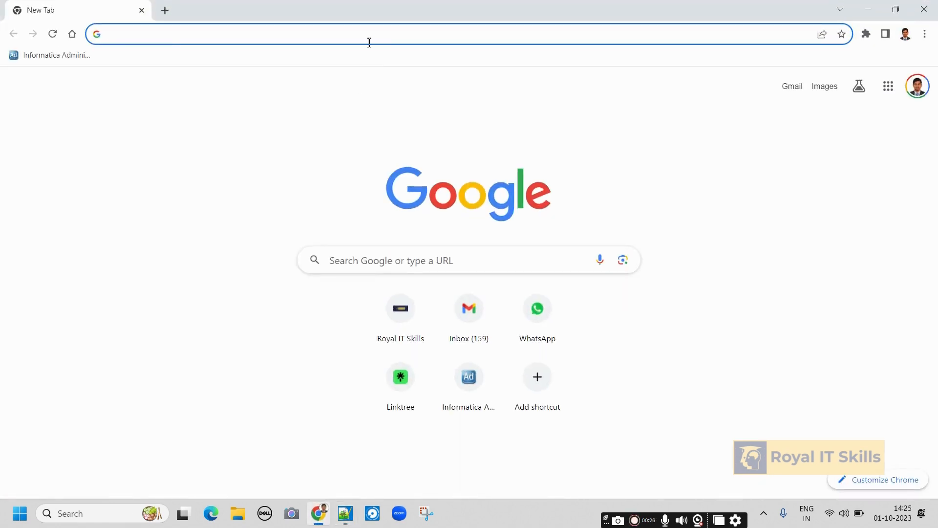
{"action": "key", "text": "ctrl+v"}
{"action": "key", "text": "Return"}
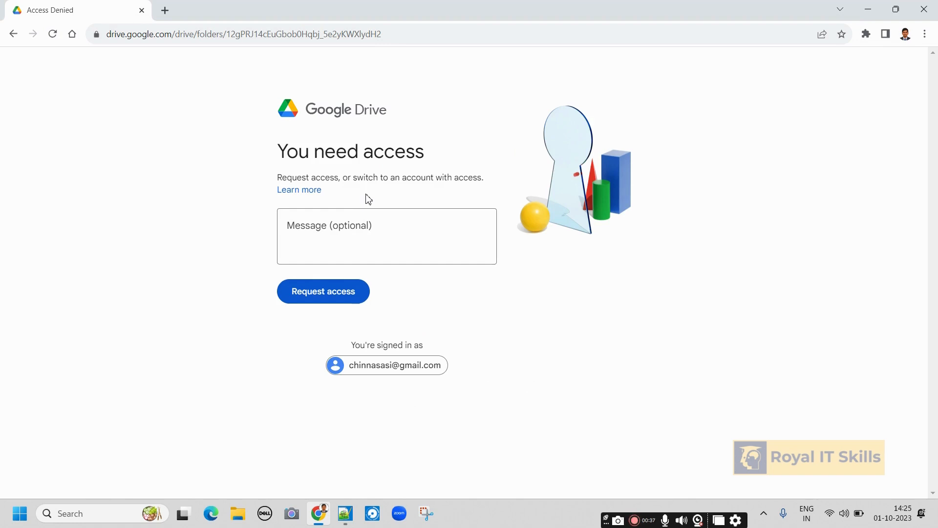
Send an access request with the message 'Please provide Acces', the requester's name and phone number.
{"action": "left_click", "coordinate": [369, 221]}
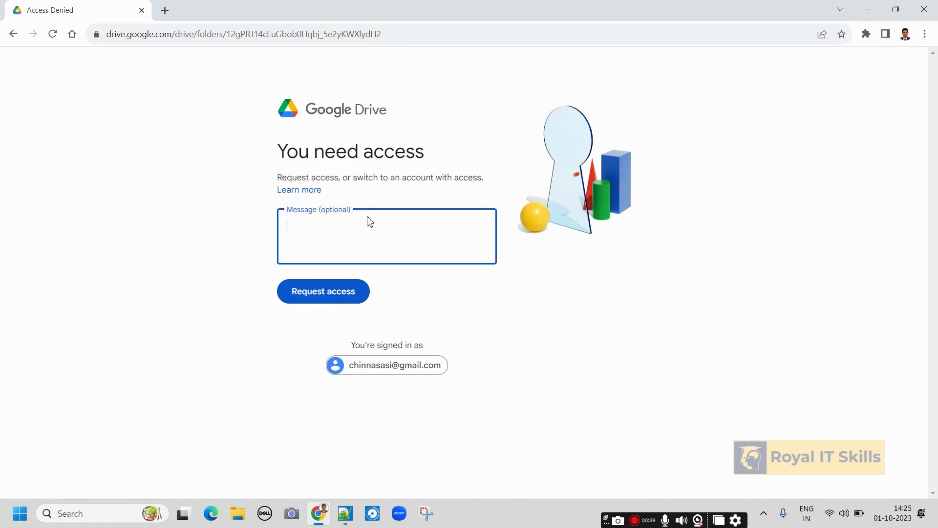
{"action": "type", "text": "Please provide Acces"}
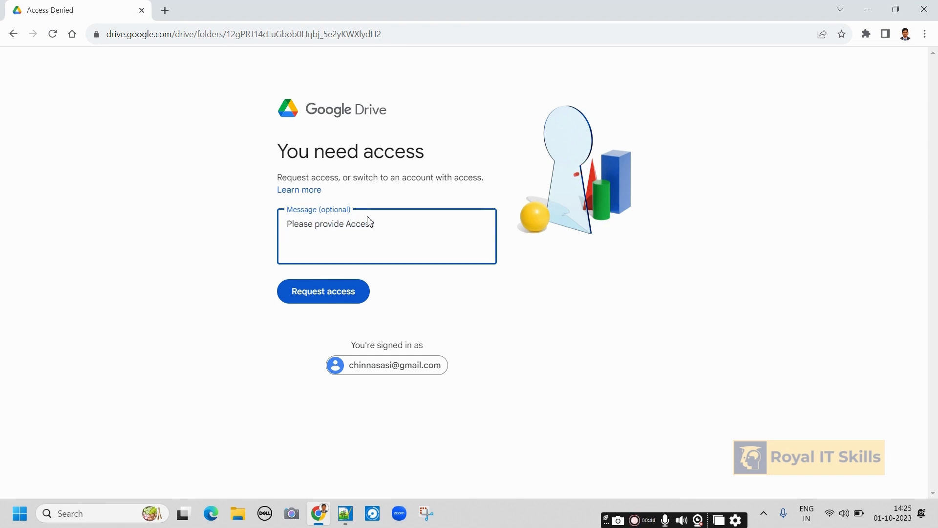
{"action": "key", "text": "Return"}
{"action": "type", "text": "Sasidhar"}
{"action": "key", "text": "Return"}
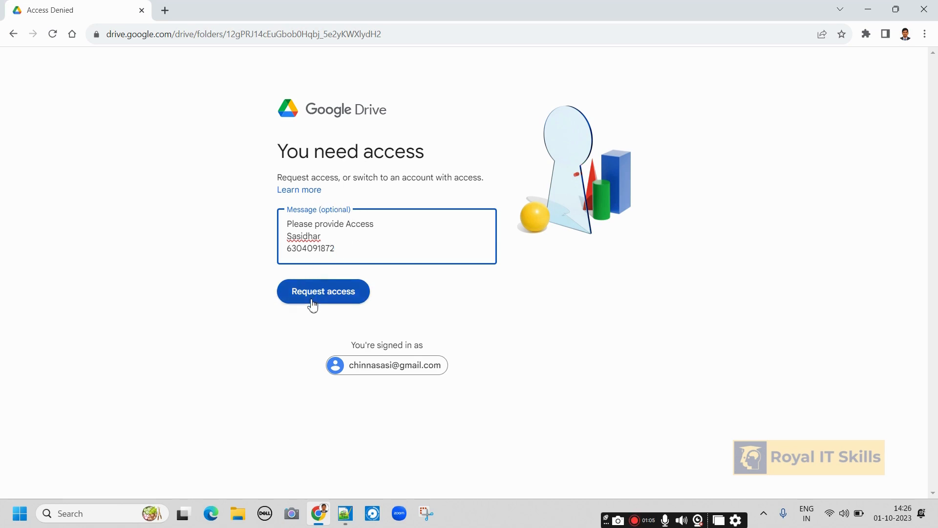
{"action": "left_click_drag", "start_coordinate": [328, 239], "coordinate": [266, 237]}
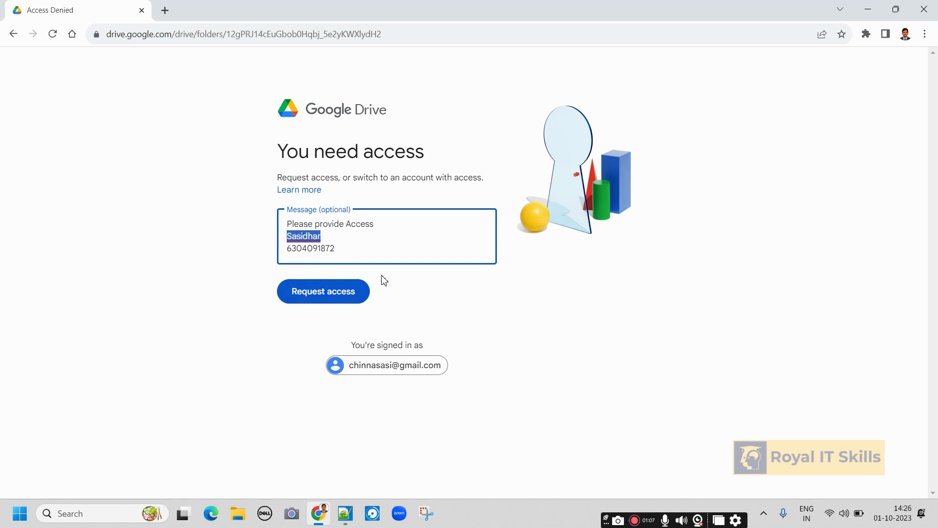
{"action": "left_click", "coordinate": [471, 295]}
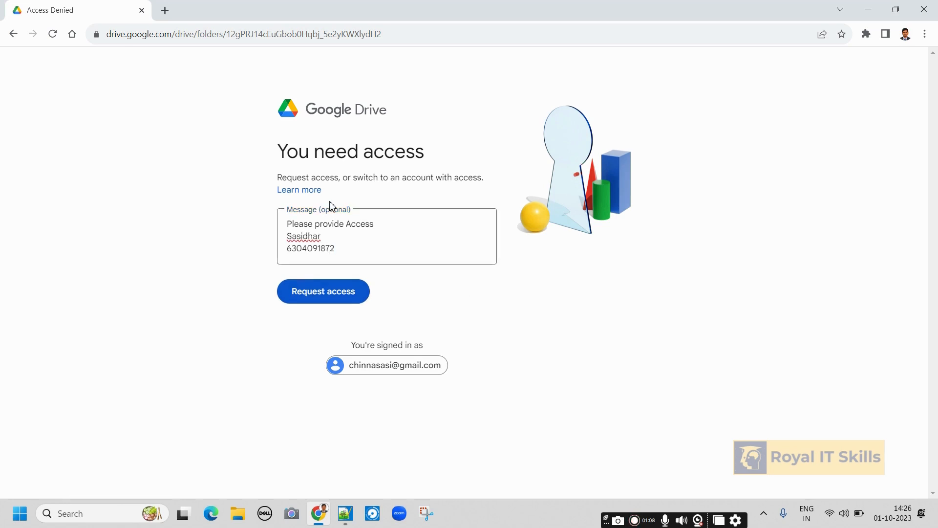
{"action": "left_click", "coordinate": [332, 296]}
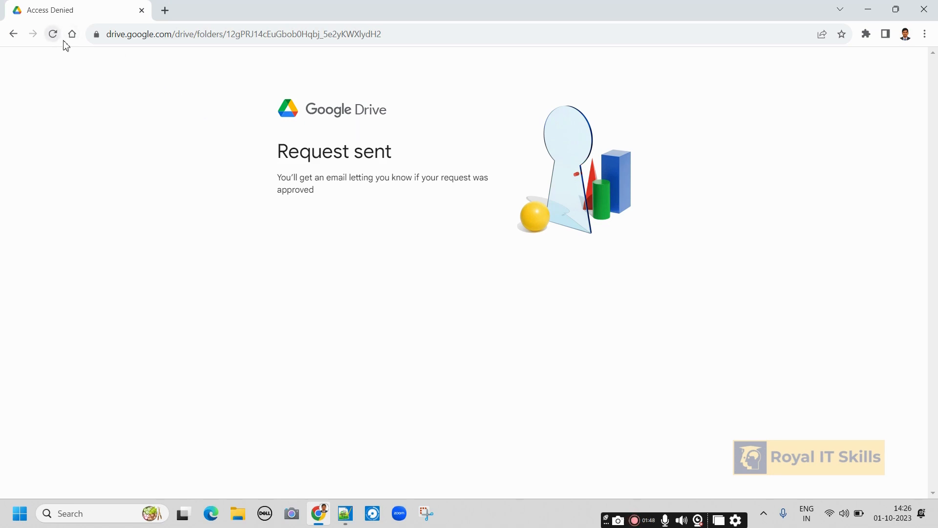
Reload the now-shared ORACLE folder and download OracleXE112_Win64.zip past the virus-scan warning.
{"action": "left_click", "coordinate": [396, 38]}
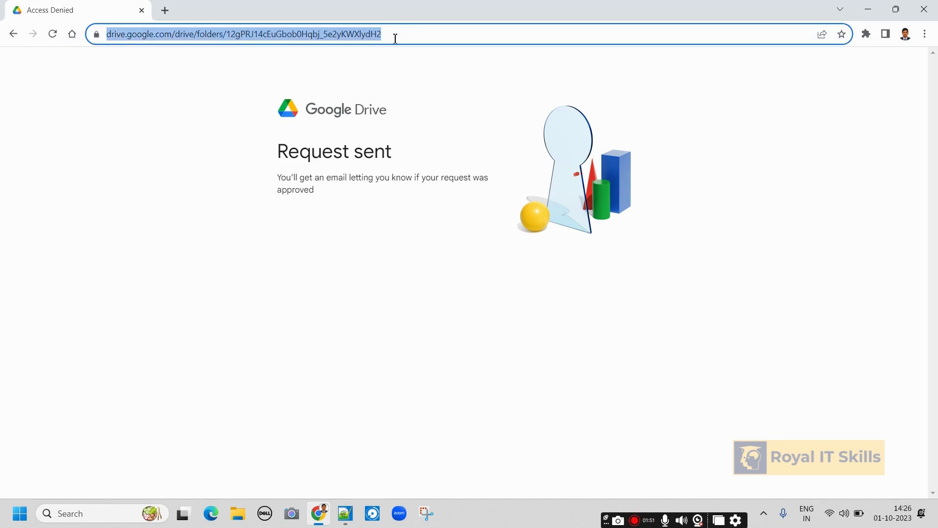
{"action": "key", "text": "Return"}
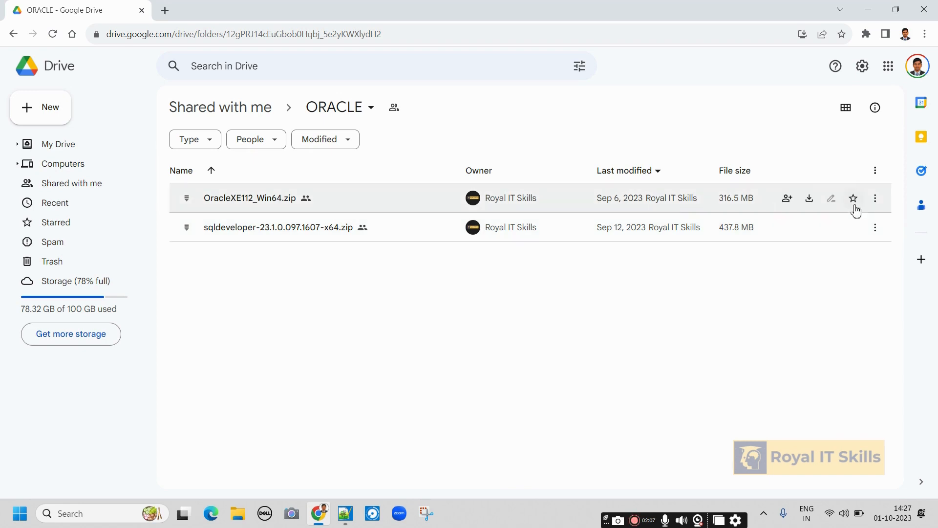
{"action": "left_click", "coordinate": [811, 204]}
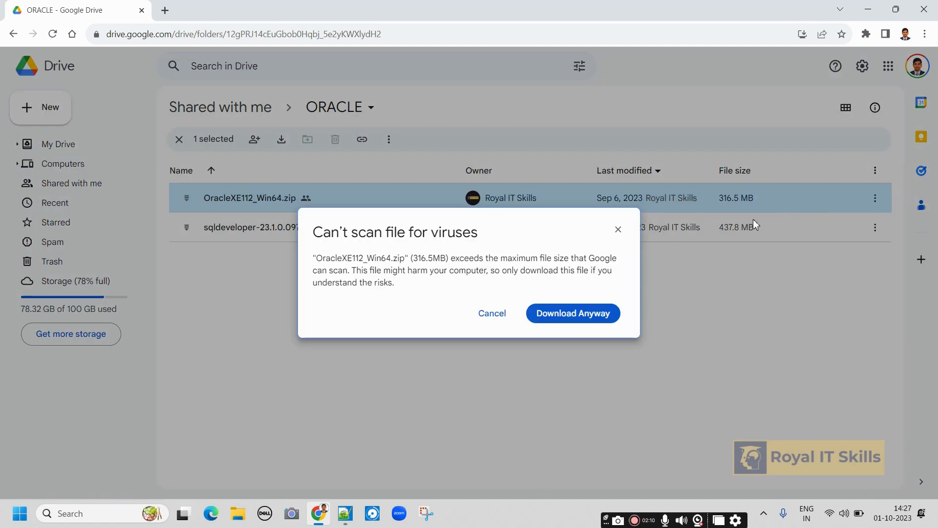
{"action": "left_click", "coordinate": [567, 317]}
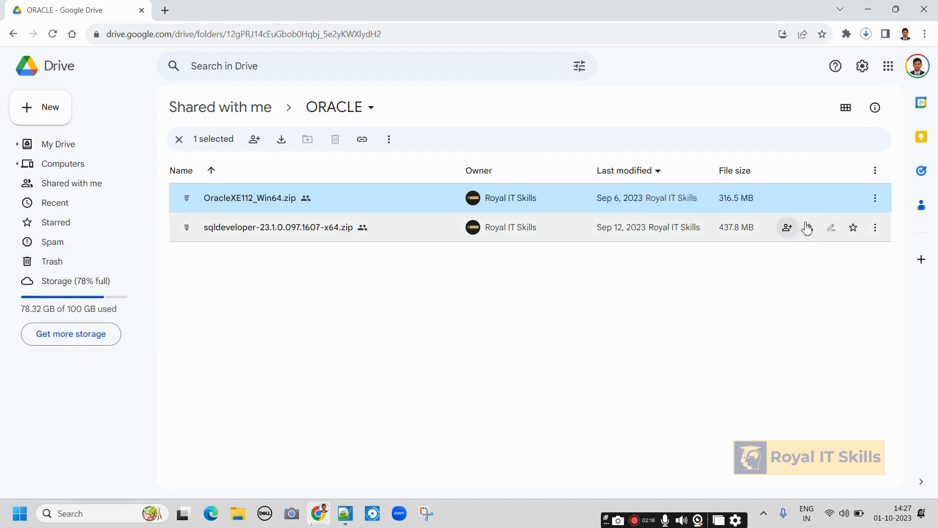
Watch the recent downloads list until OracleXE112_Win64.zip shows 317 MB Done.
{"action": "left_click", "coordinate": [866, 34]}
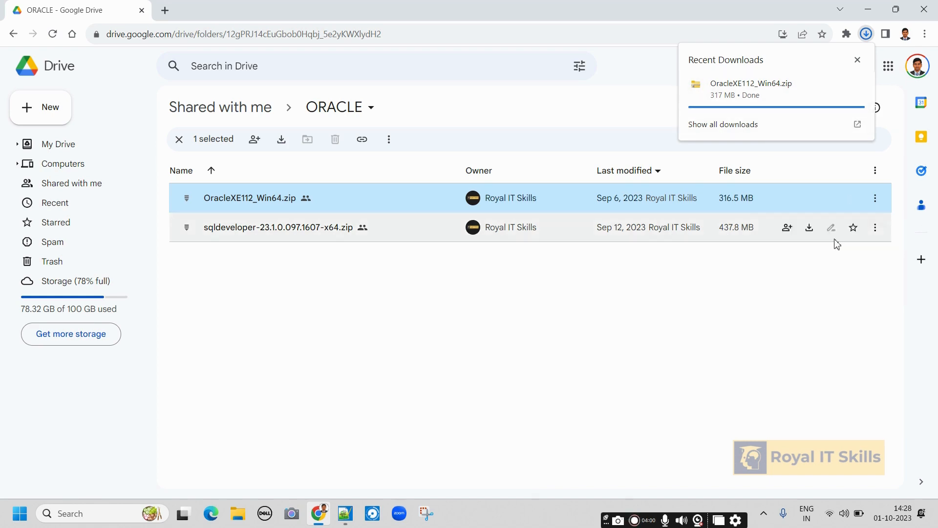
Download sqldeveloper-23.1.0.097.1607-x64.zip past the virus-scan warning and check its progress.
{"action": "left_click", "coordinate": [809, 229]}
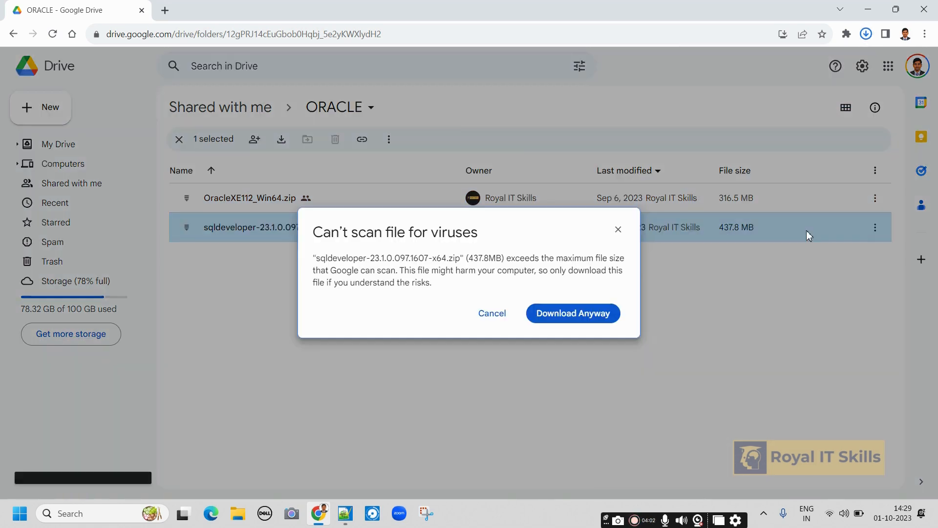
{"action": "left_click", "coordinate": [585, 323]}
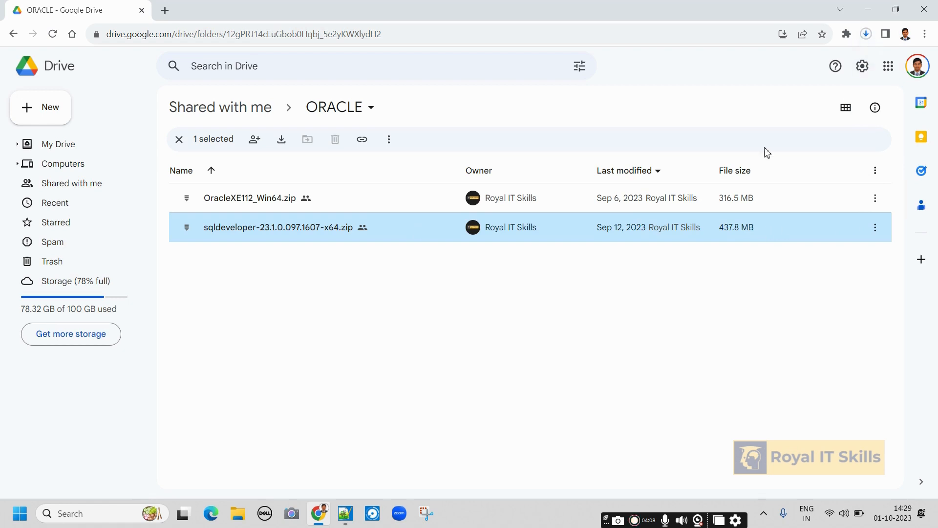
{"action": "left_click", "coordinate": [866, 34]}
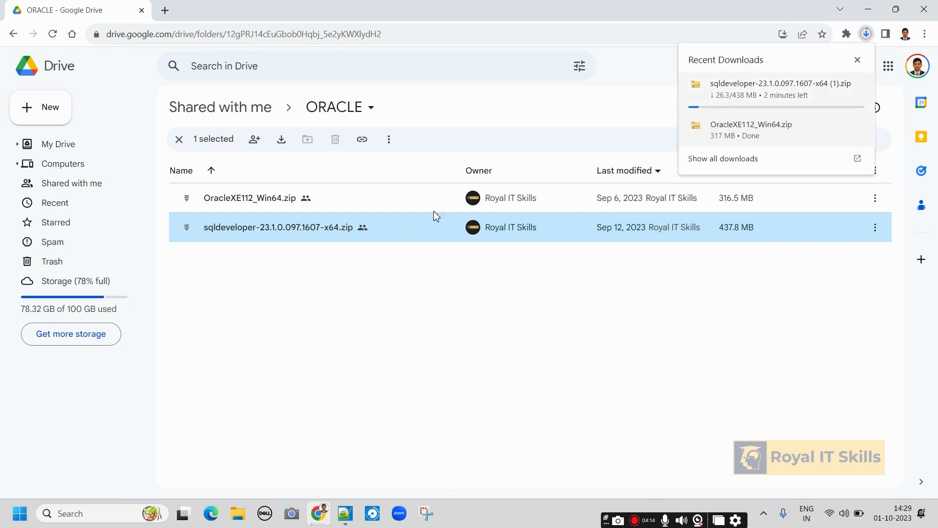
Open the Downloads folder in File Explorer while the SQL Developer download continues.
{"action": "left_click", "coordinate": [238, 513]}
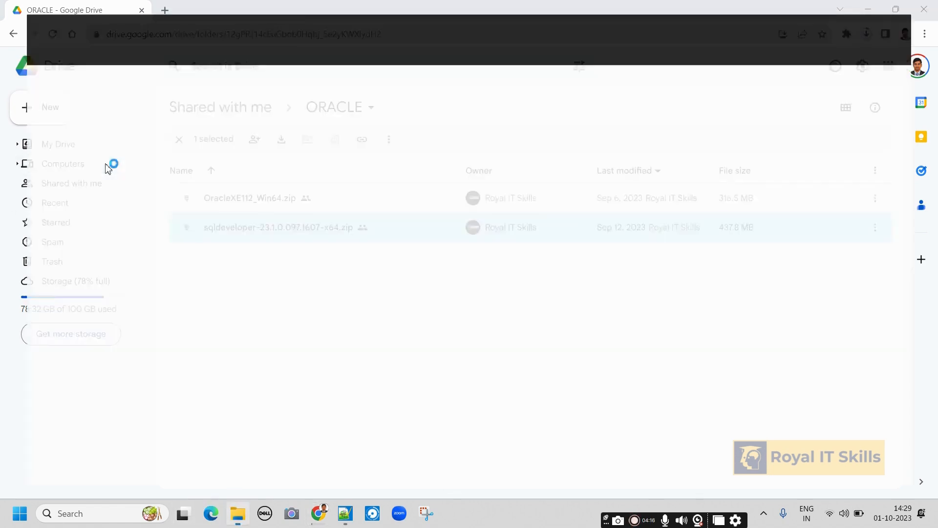
{"action": "left_click", "coordinate": [56, 175]}
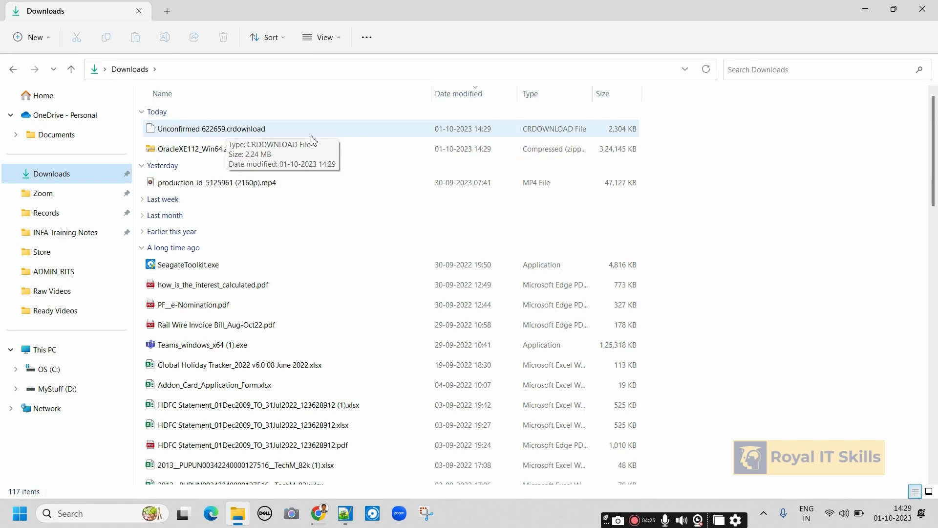
{"action": "left_click", "coordinate": [319, 513]}
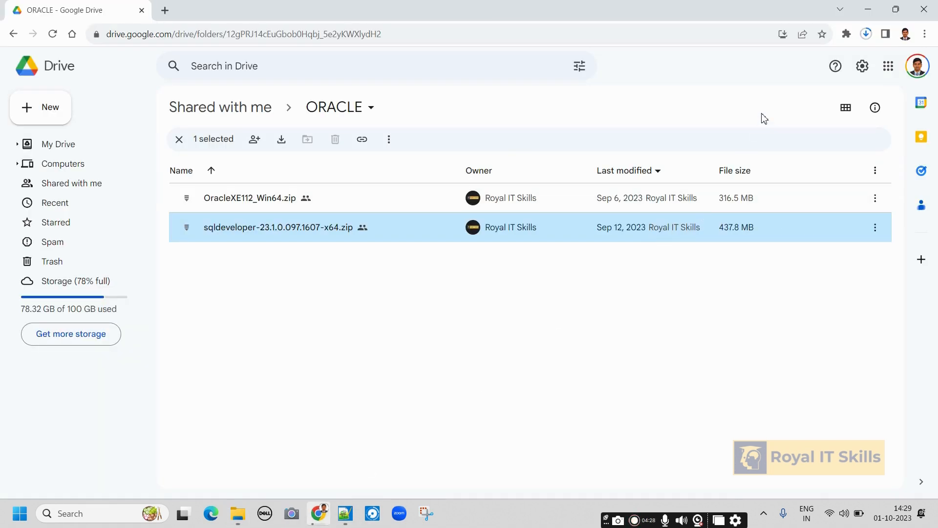
{"action": "left_click", "coordinate": [867, 34]}
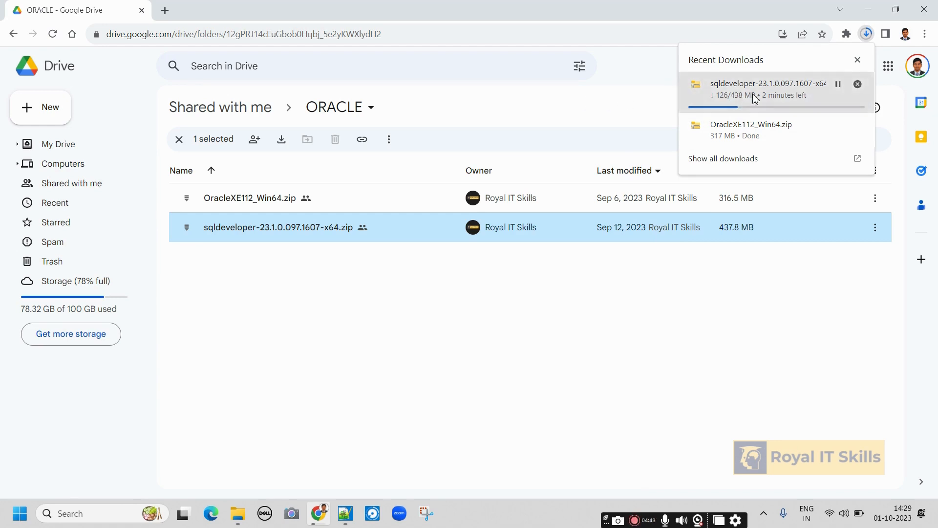
{"action": "left_click", "coordinate": [238, 513]}
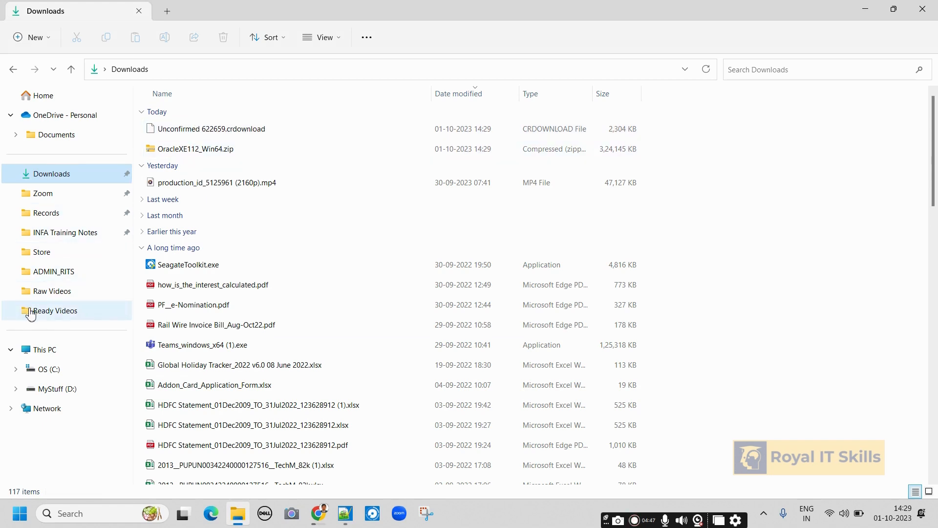
On MyStuff (D:), add a new folder named Softwares and open the empty folder.
{"action": "left_click", "coordinate": [49, 353]}
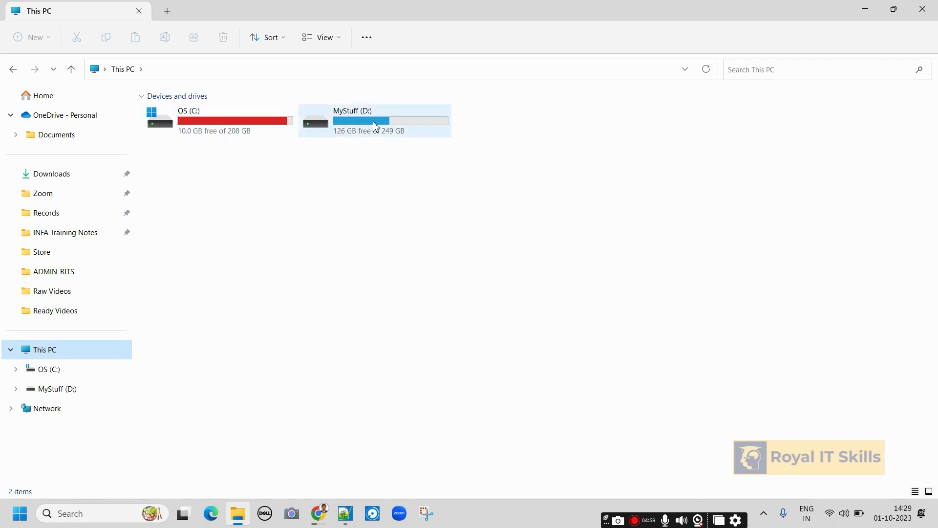
{"action": "mouse_move", "coordinate": [377, 127]}
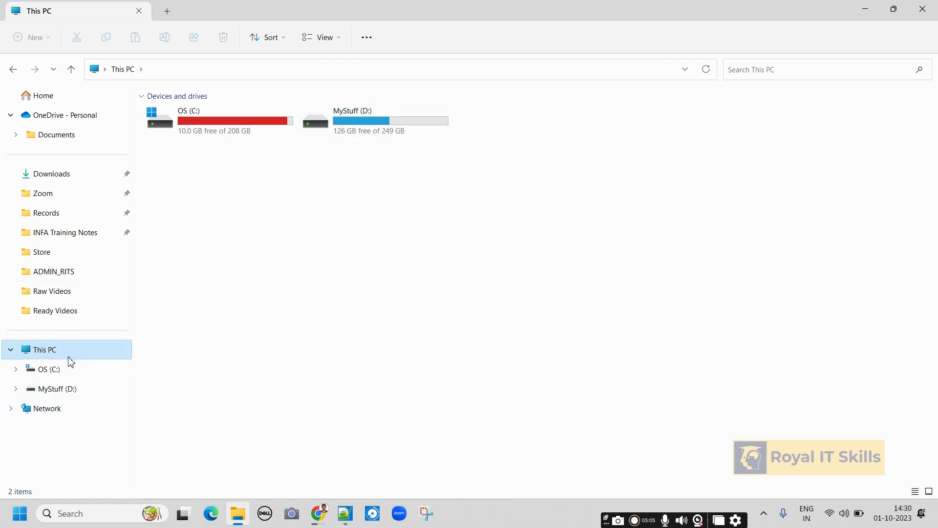
{"action": "left_click", "coordinate": [69, 390]}
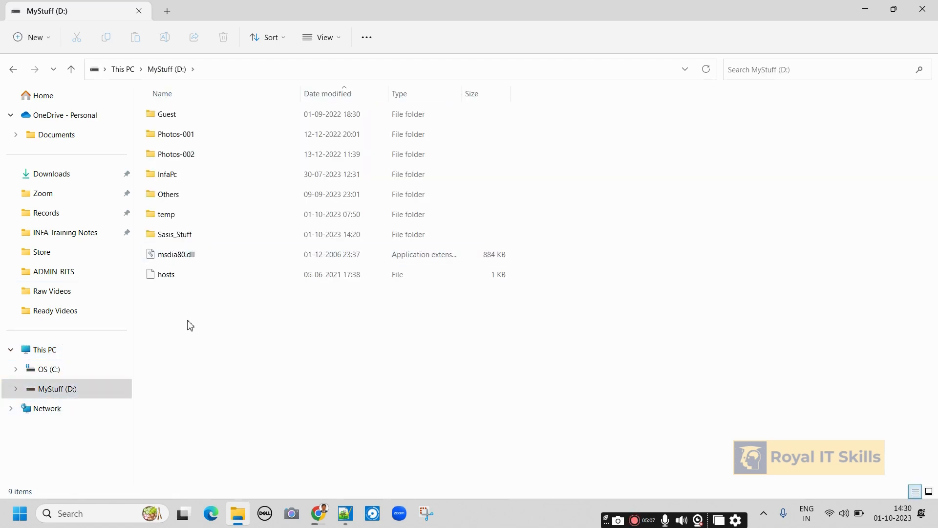
{"action": "right_click", "coordinate": [191, 346]}
{"action": "mouse_move", "coordinate": [245, 270]}
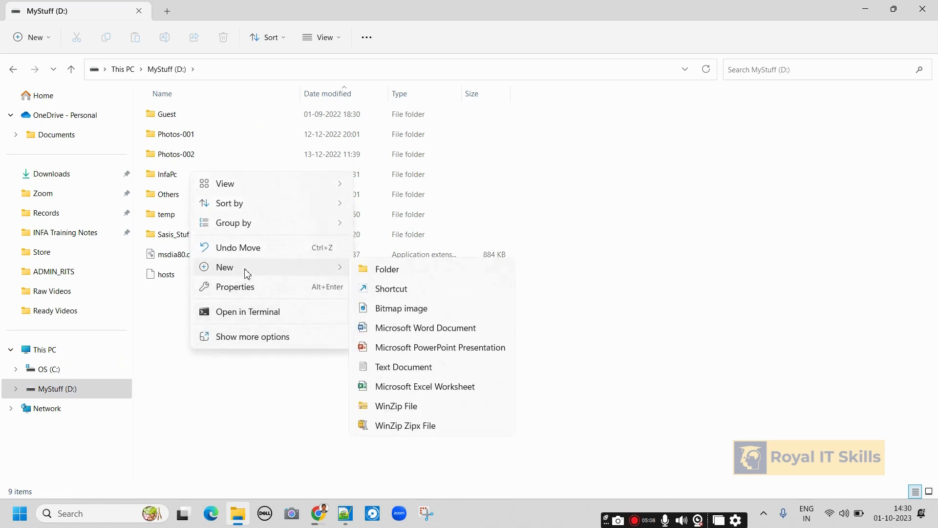
{"action": "left_click", "coordinate": [402, 268]}
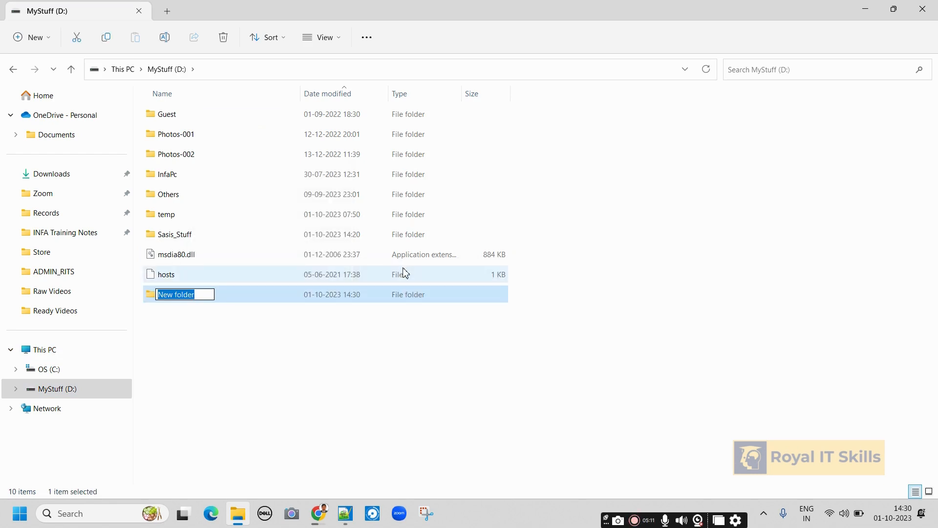
{"action": "type", "text": "S"}
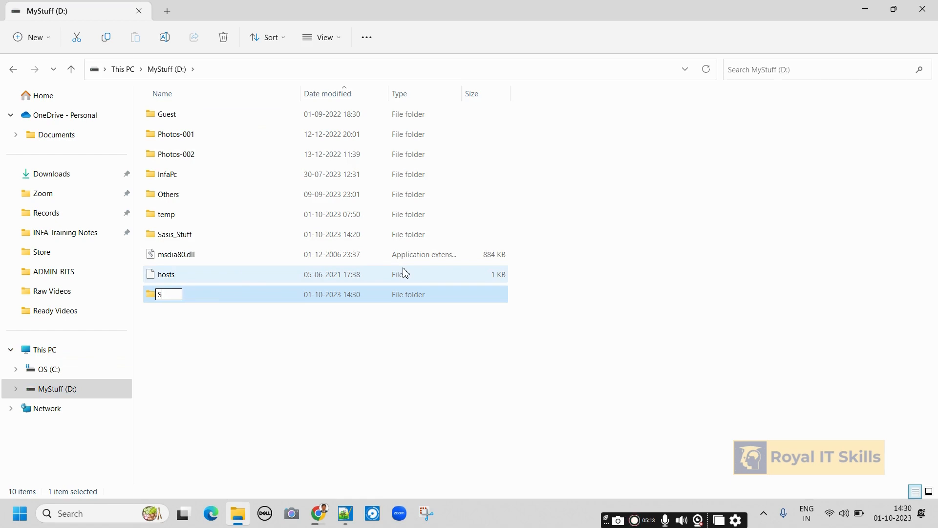
{"action": "type", "text": "oftware"}
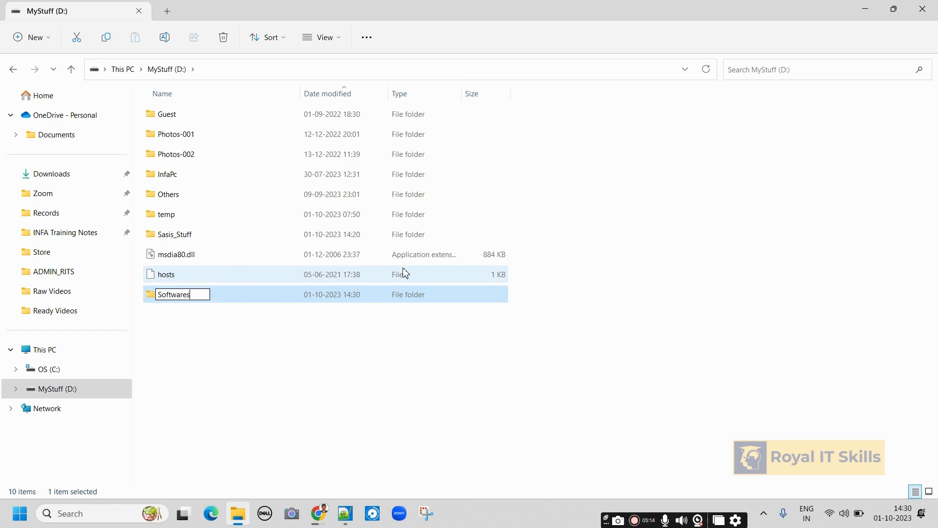
{"action": "type", "text": "s"}
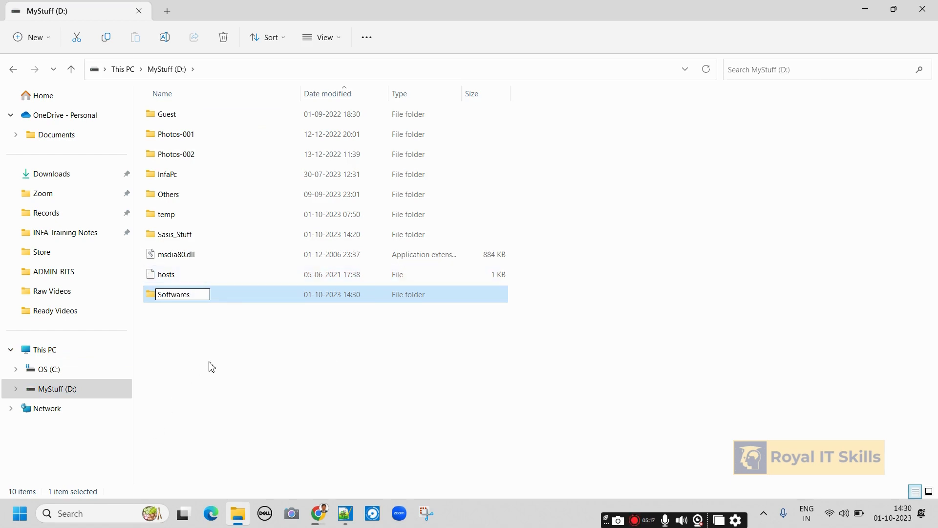
{"action": "left_click", "coordinate": [207, 366]}
{"action": "double_click", "coordinate": [183, 297]}
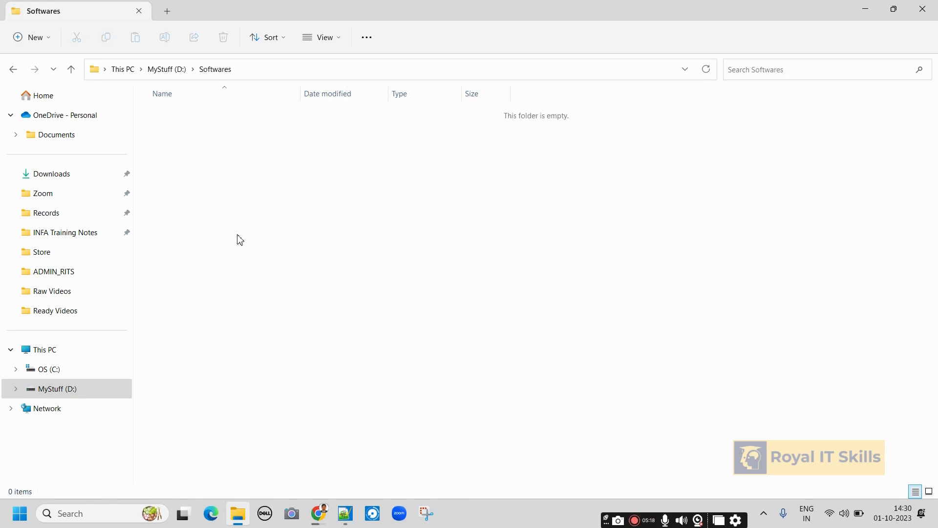
Move OracleXE112_Win64.zip from Downloads into D:\Softwares.
{"action": "left_click", "coordinate": [56, 180]}
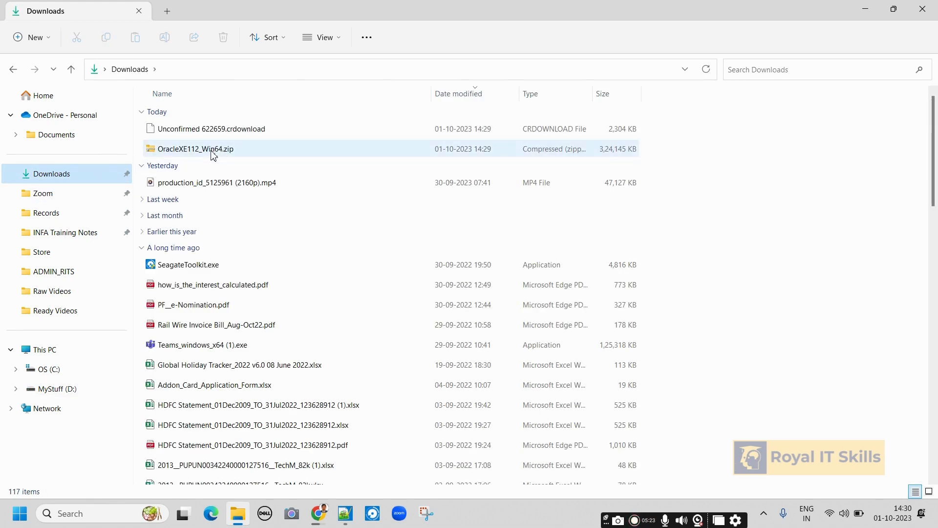
{"action": "left_click", "coordinate": [213, 154]}
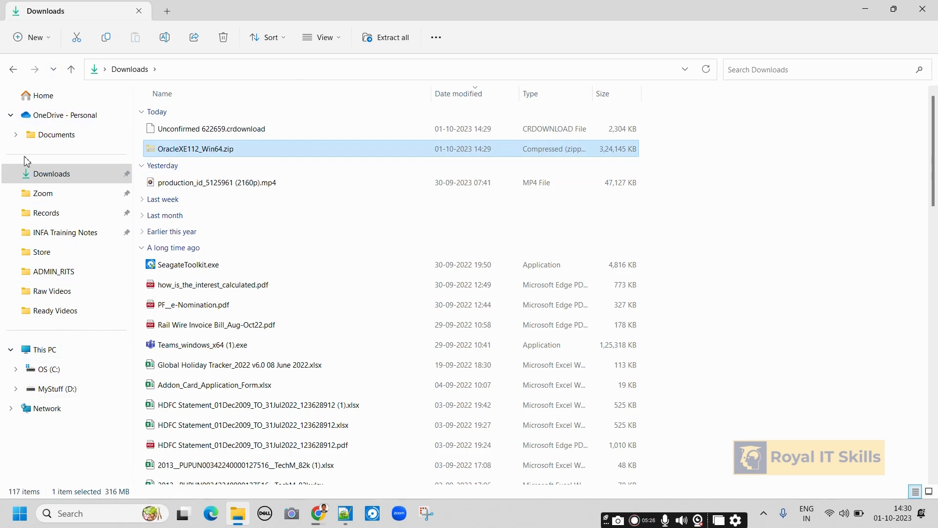
{"action": "left_click", "coordinate": [47, 389]}
{"action": "double_click", "coordinate": [164, 255]}
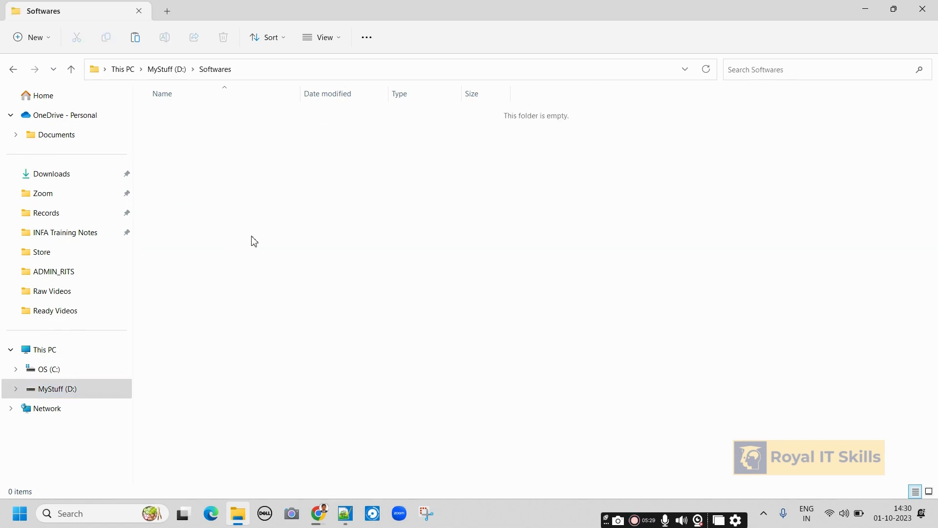
{"action": "key", "text": "ctrl+v"}
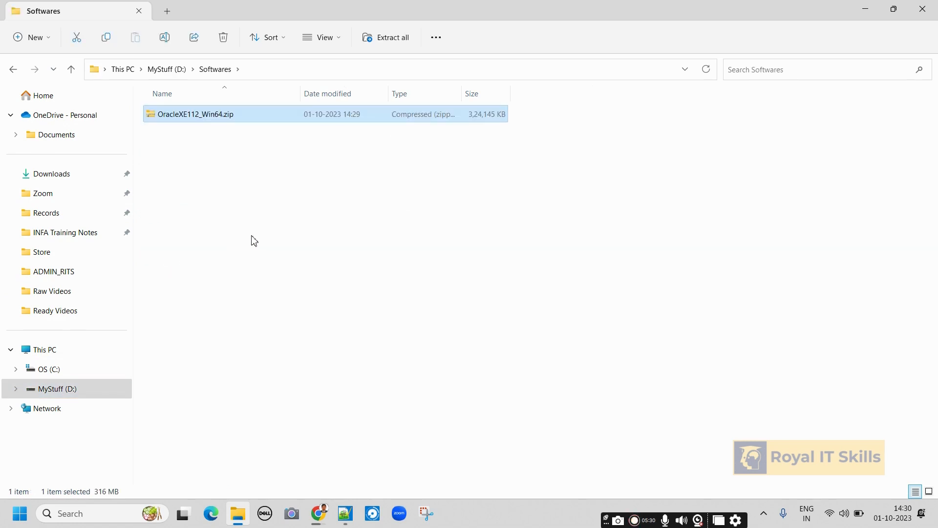
{"action": "left_click", "coordinate": [260, 231]}
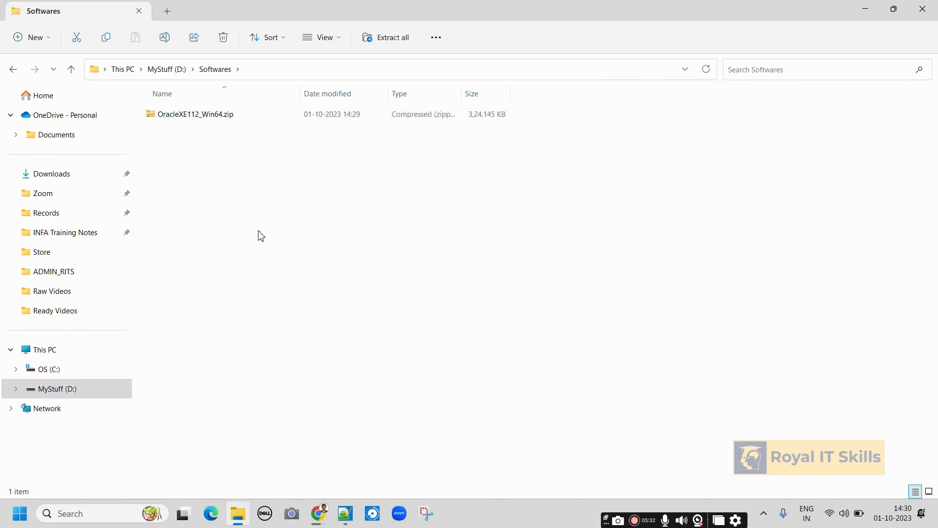
{"action": "left_click", "coordinate": [319, 514]}
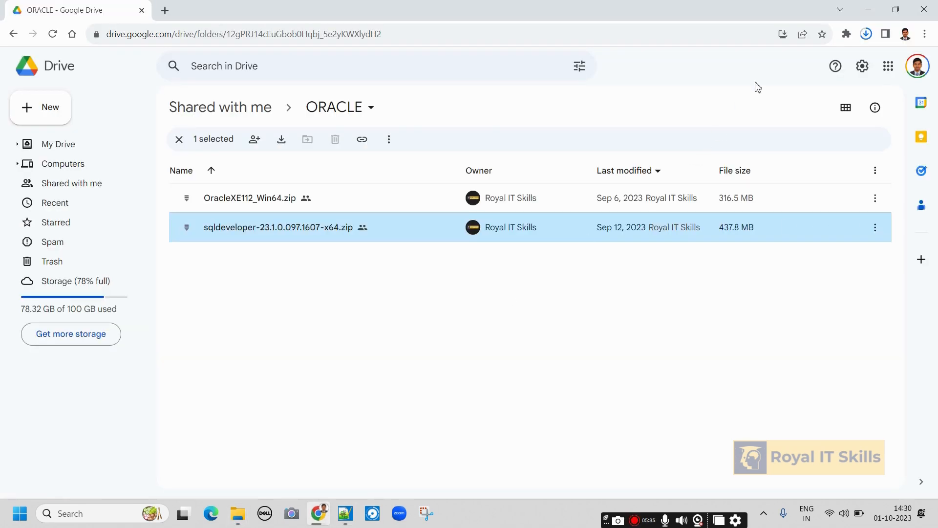
{"action": "left_click", "coordinate": [238, 513]}
Extract OracleXE112_Win64.zip with 7-Zip into an OracleXE112_Win64 folder and look inside.
{"action": "left_click", "coordinate": [200, 117]}
{"action": "right_click", "coordinate": [200, 117]}
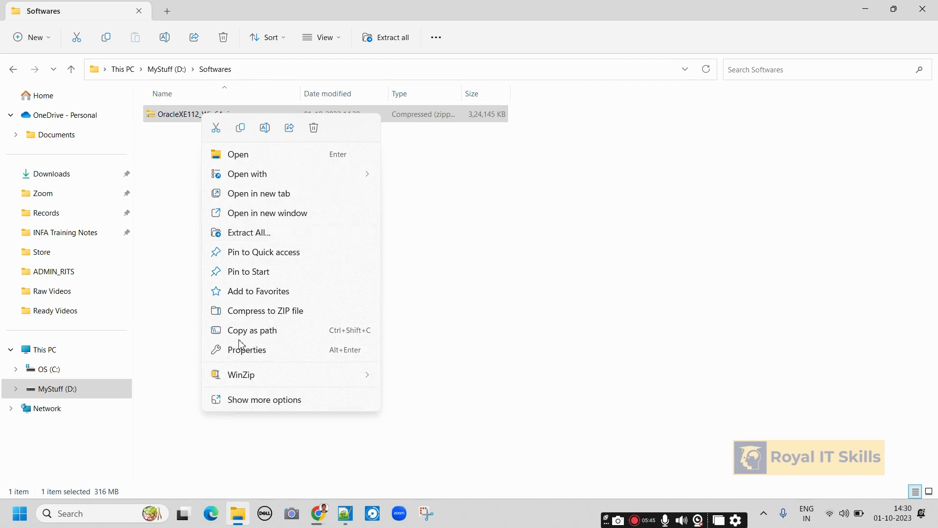
{"action": "mouse_move", "coordinate": [238, 383]}
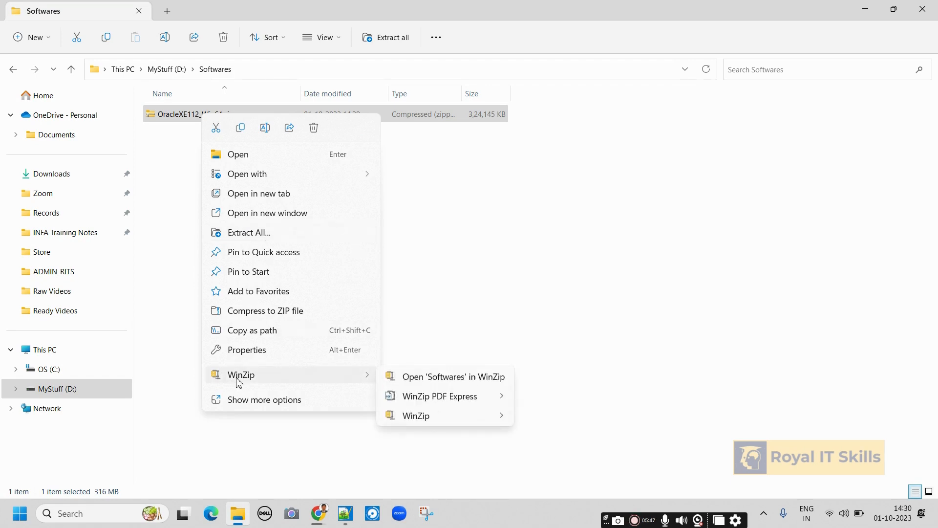
{"action": "left_click", "coordinate": [253, 407]}
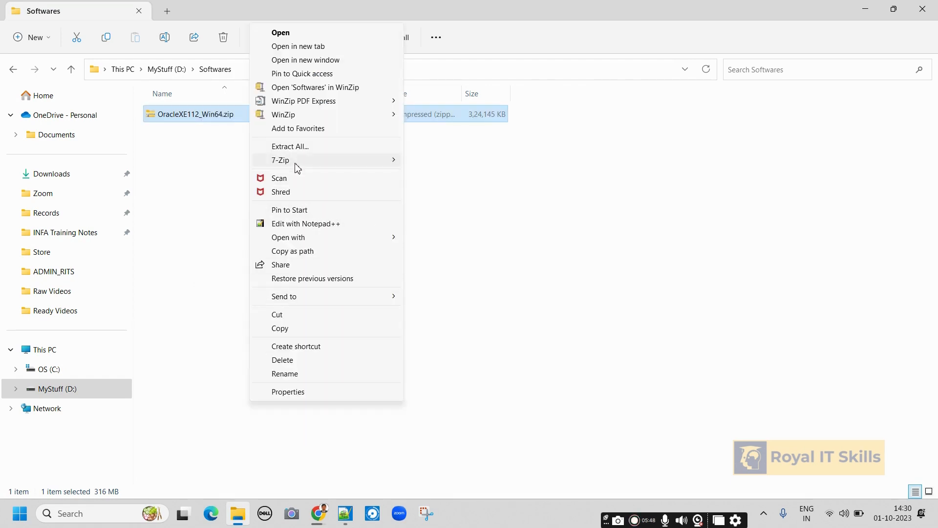
{"action": "mouse_move", "coordinate": [298, 168]}
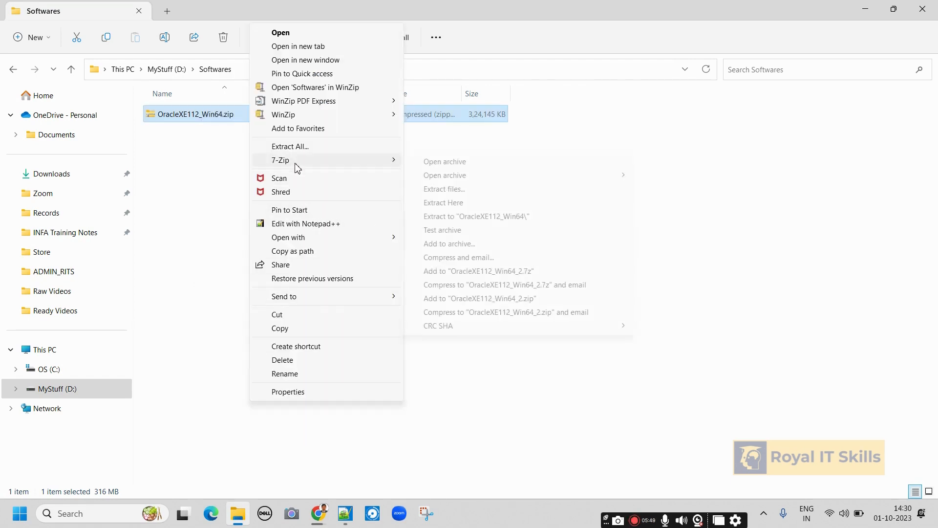
{"action": "left_click", "coordinate": [463, 217]}
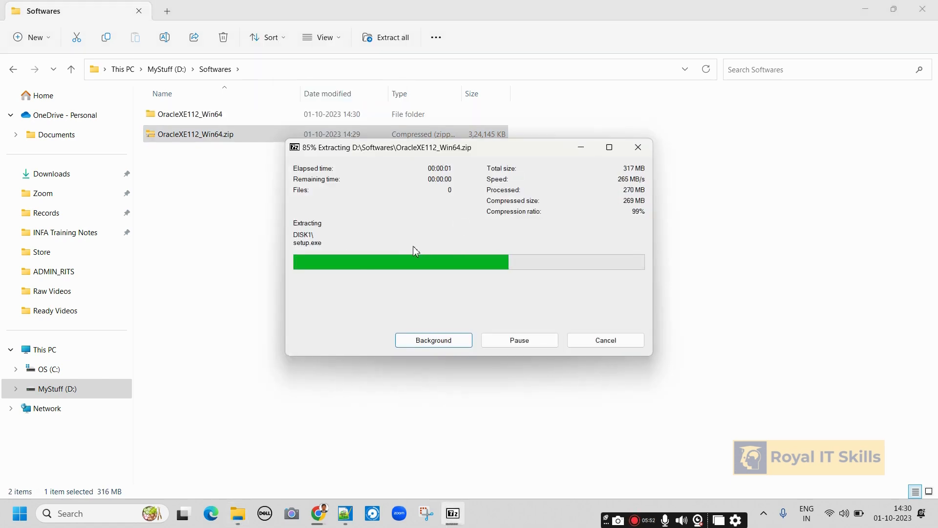
{"action": "double_click", "coordinate": [201, 116]}
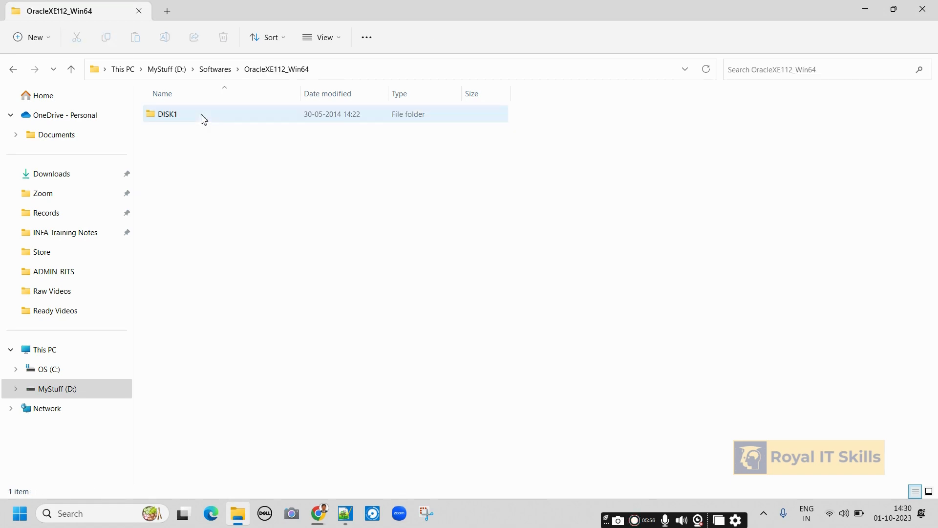
Return to Softwares and check the sqldeveloper download's progress in the browser.
{"action": "left_click", "coordinate": [215, 74]}
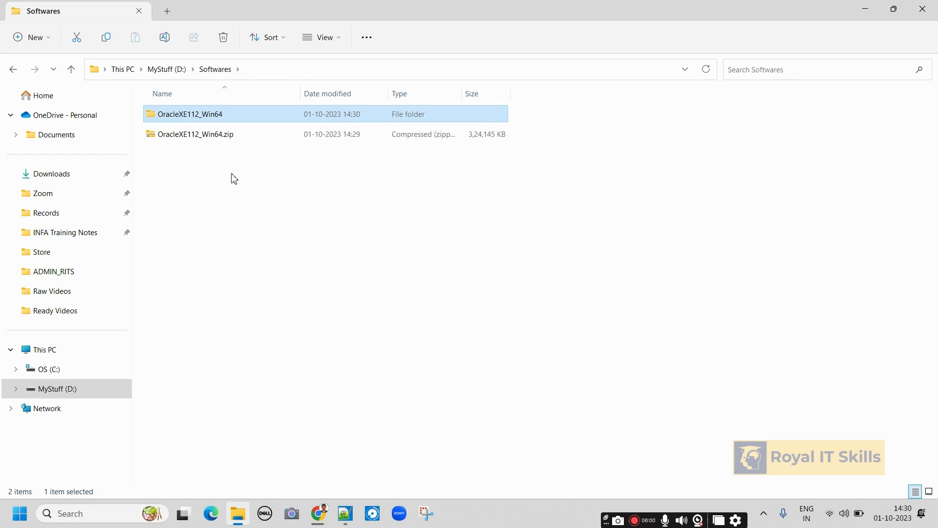
{"action": "right_click", "coordinate": [220, 138]}
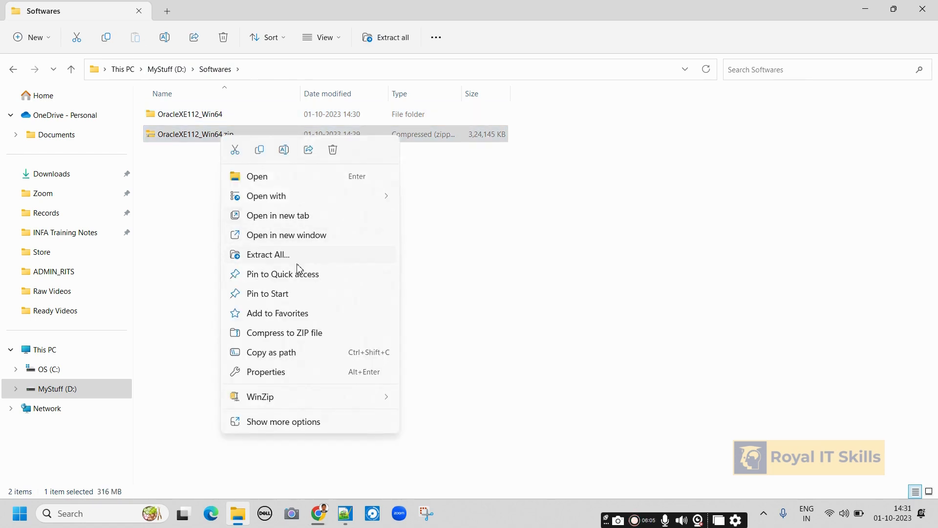
{"action": "left_click", "coordinate": [473, 266]}
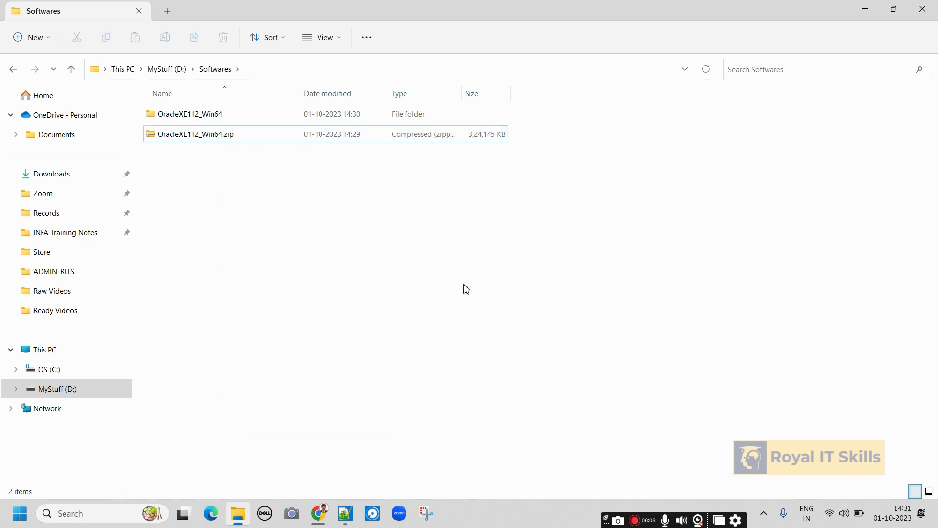
{"action": "left_click", "coordinate": [321, 516]}
{"action": "left_click", "coordinate": [866, 34]}
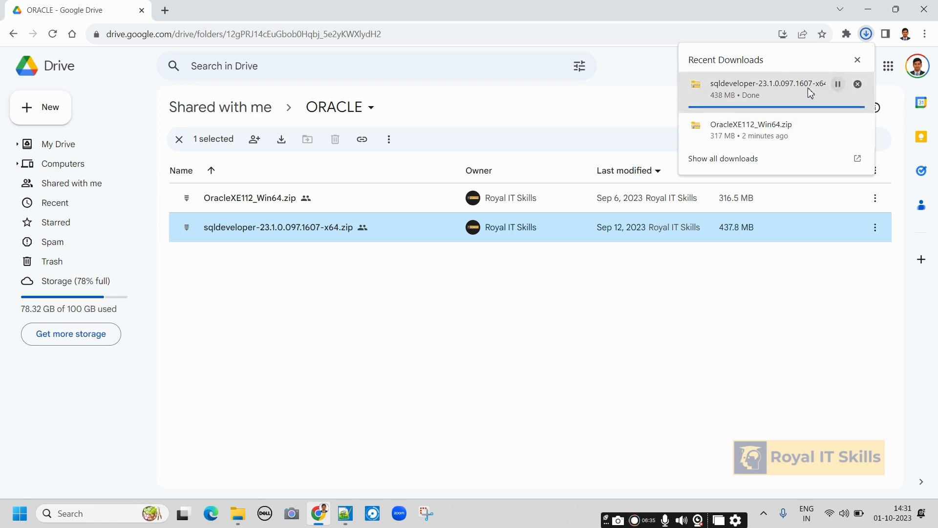
Confirm the sqldeveloper zip finished at 438 MB, then go back to the Softwares folder.
{"action": "left_click", "coordinate": [655, 96]}
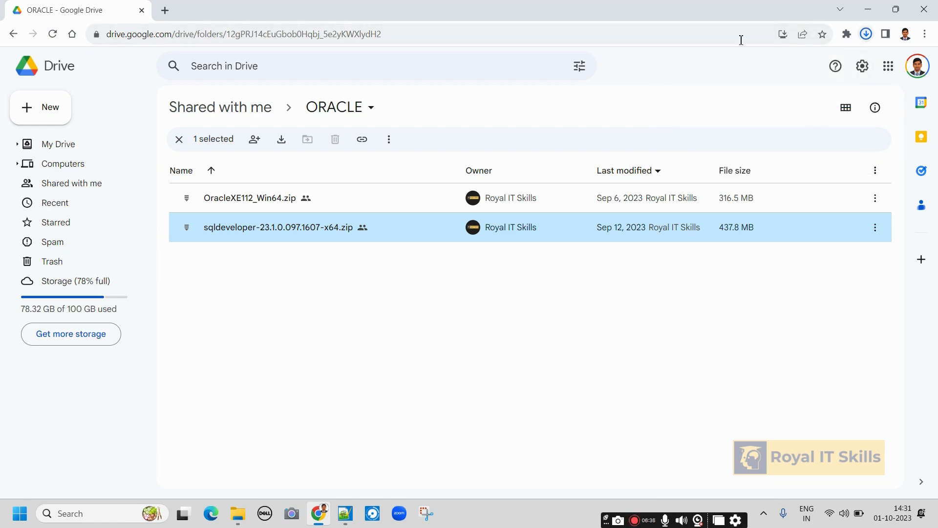
{"action": "left_click", "coordinate": [53, 34]}
{"action": "left_click", "coordinate": [866, 34]}
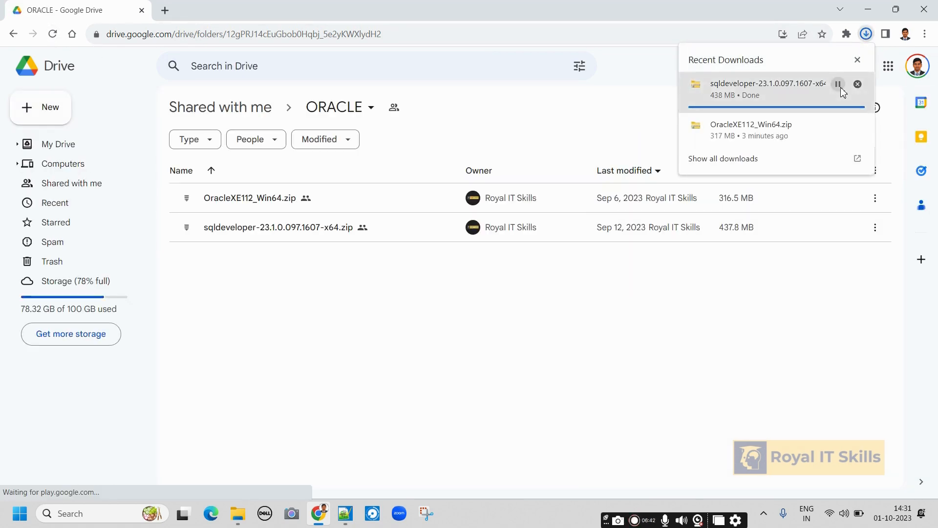
{"action": "left_click", "coordinate": [595, 384]}
{"action": "left_click", "coordinate": [231, 518]}
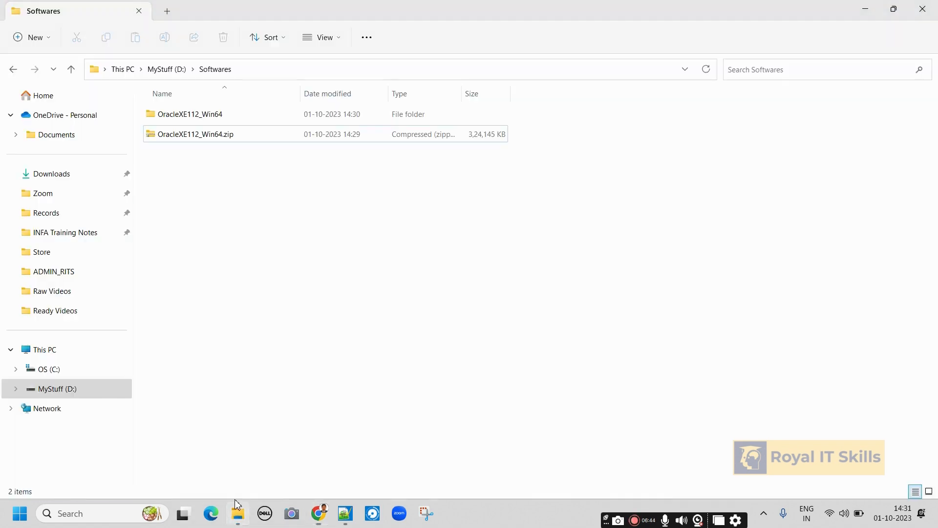
Try moving the sqldeveloper zip from Downloads into D:\Softwares, cancelling after Folder In Use errors.
{"action": "left_click", "coordinate": [199, 121]}
{"action": "left_click", "coordinate": [53, 176]}
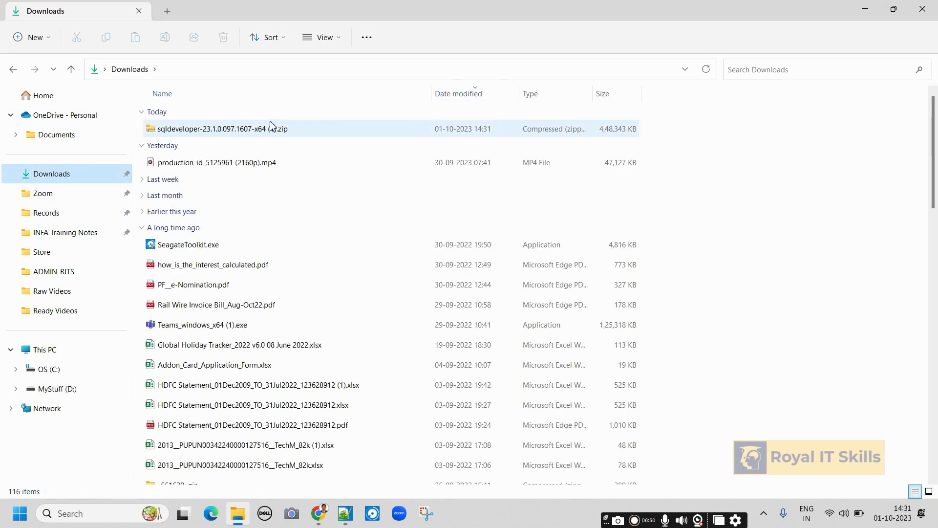
{"action": "left_click", "coordinate": [222, 134]}
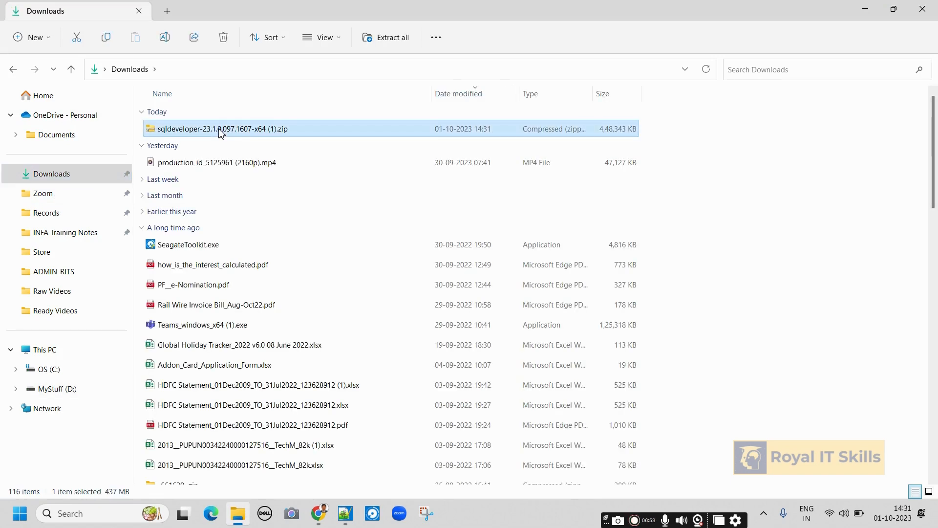
{"action": "left_click", "coordinate": [48, 389]}
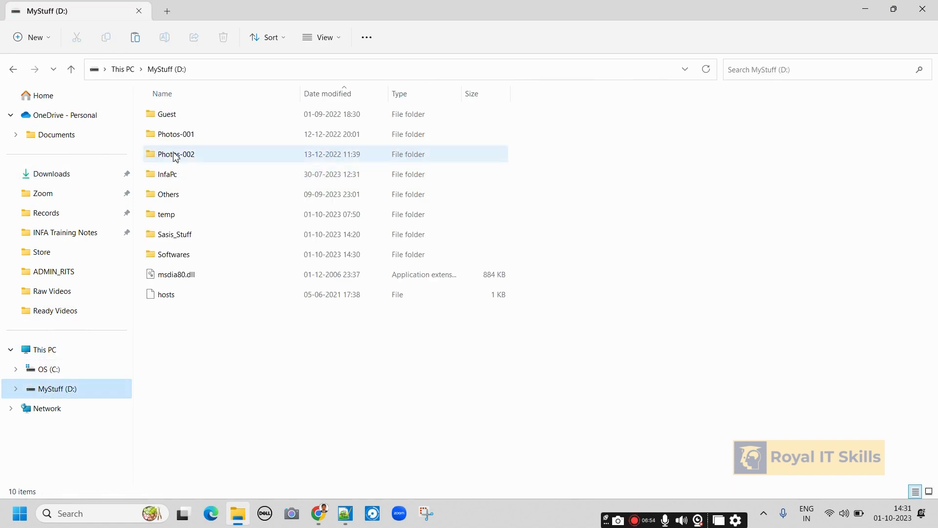
{"action": "left_click", "coordinate": [181, 256]}
{"action": "double_click", "coordinate": [181, 256]}
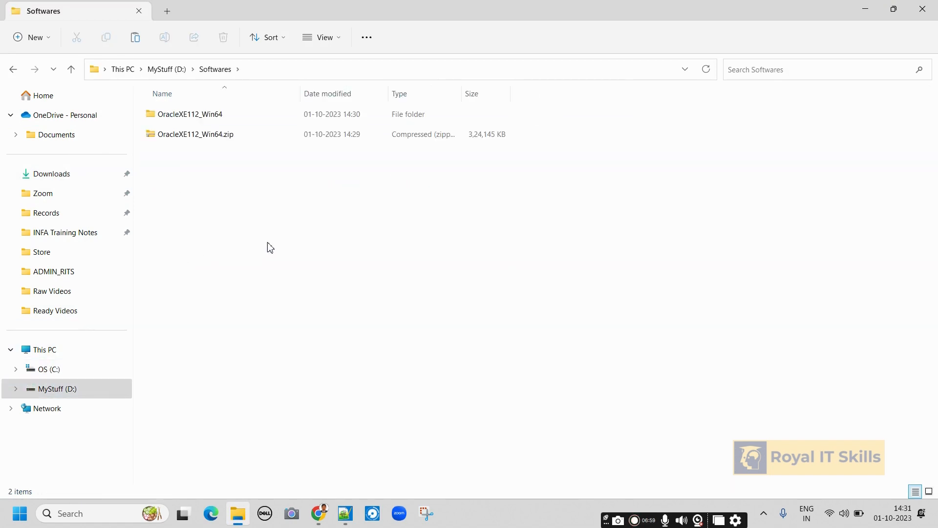
{"action": "key", "text": "ctrl+v"}
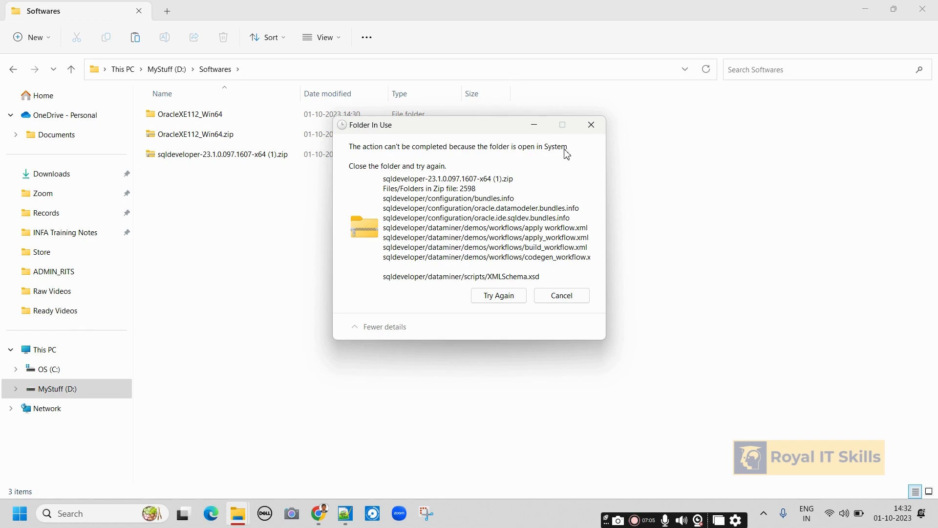
{"action": "left_click", "coordinate": [510, 296]}
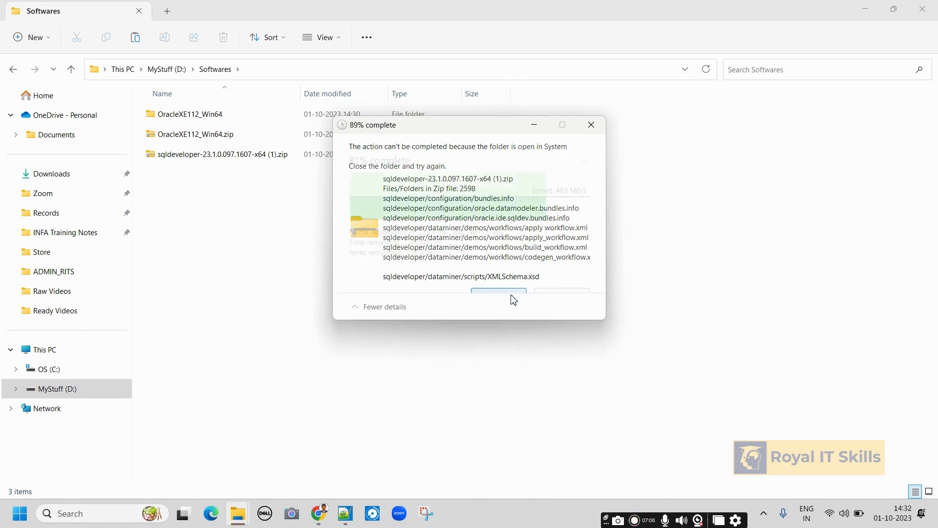
{"action": "left_click", "coordinate": [507, 301]}
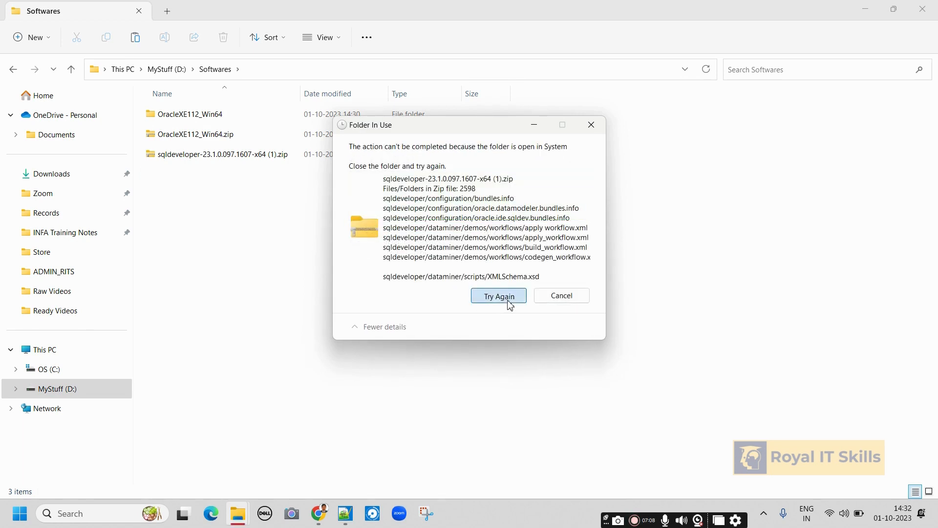
{"action": "left_click", "coordinate": [560, 296]}
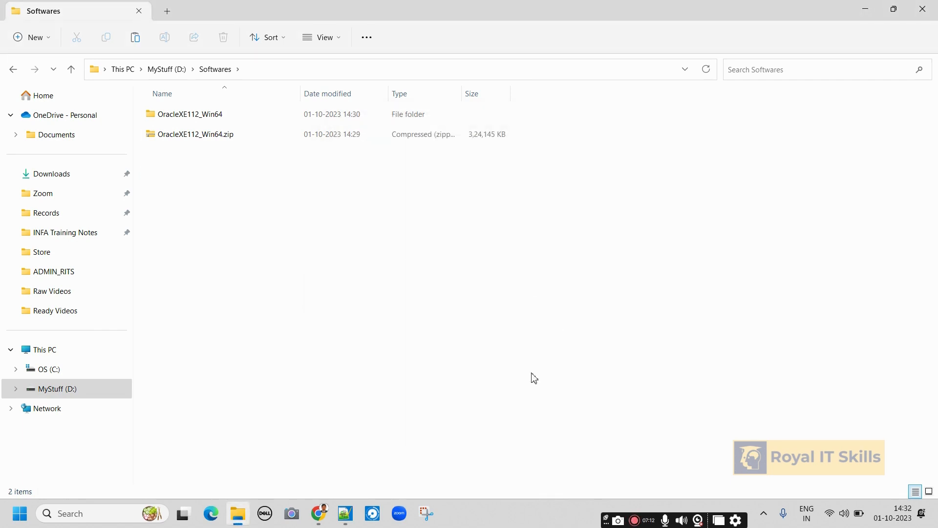
Locate the zip via Show in folder, retry the move, cancel again, and return to Downloads.
{"action": "left_click", "coordinate": [319, 514]}
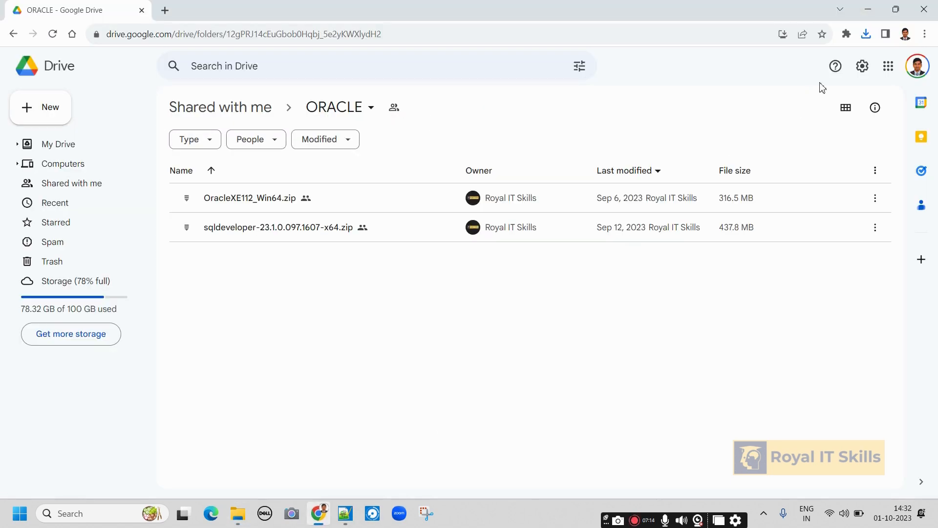
{"action": "left_click", "coordinate": [866, 34]}
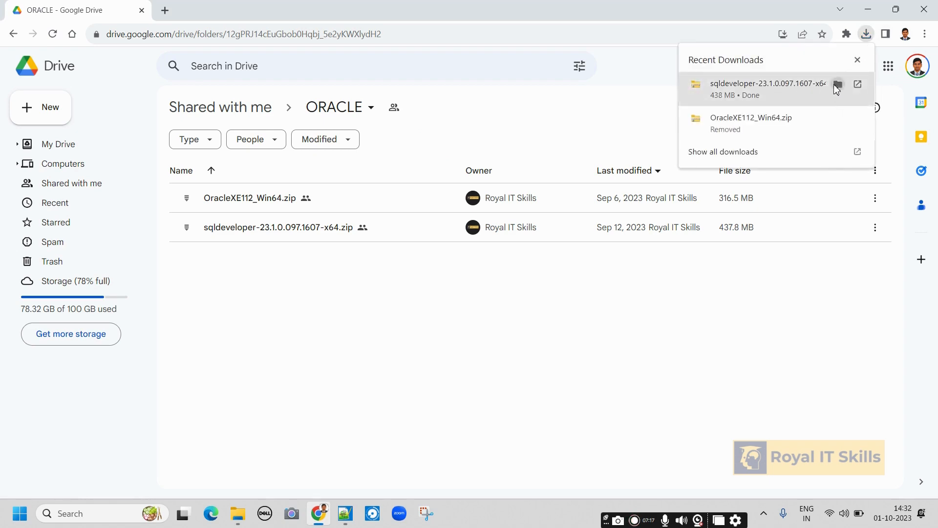
{"action": "left_click", "coordinate": [837, 88]}
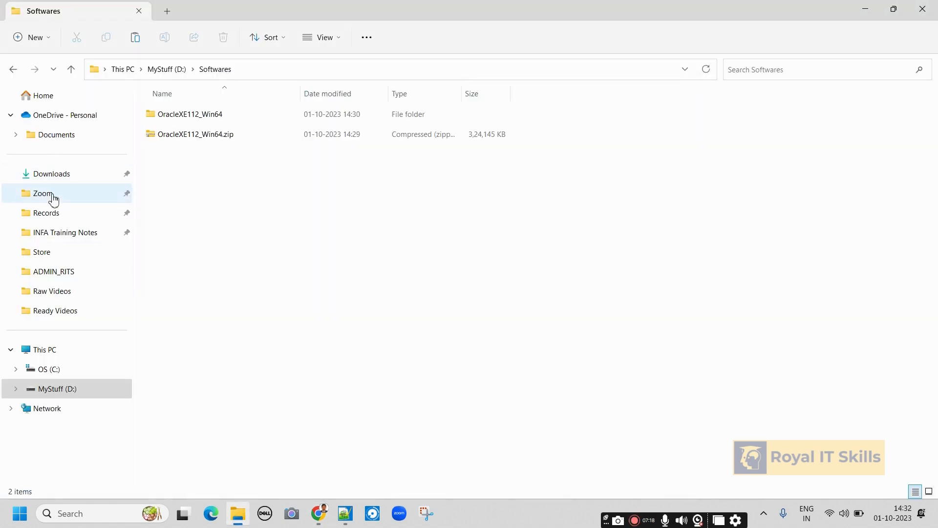
{"action": "left_click", "coordinate": [55, 175]}
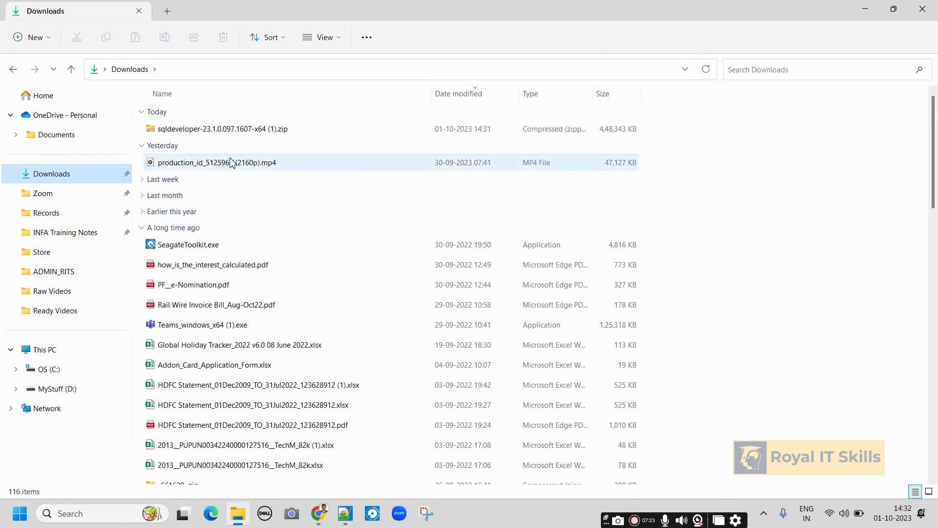
{"action": "left_click", "coordinate": [246, 134]}
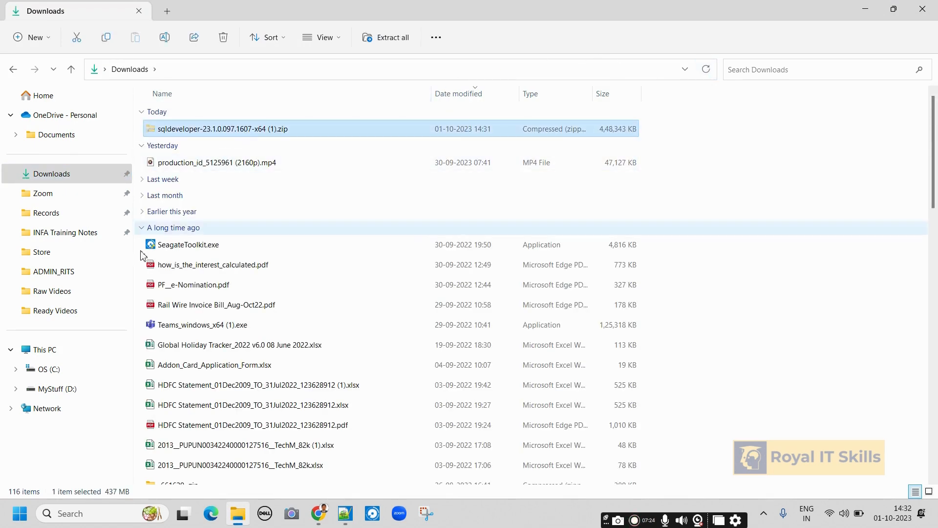
{"action": "left_click", "coordinate": [64, 389]}
{"action": "double_click", "coordinate": [174, 255]}
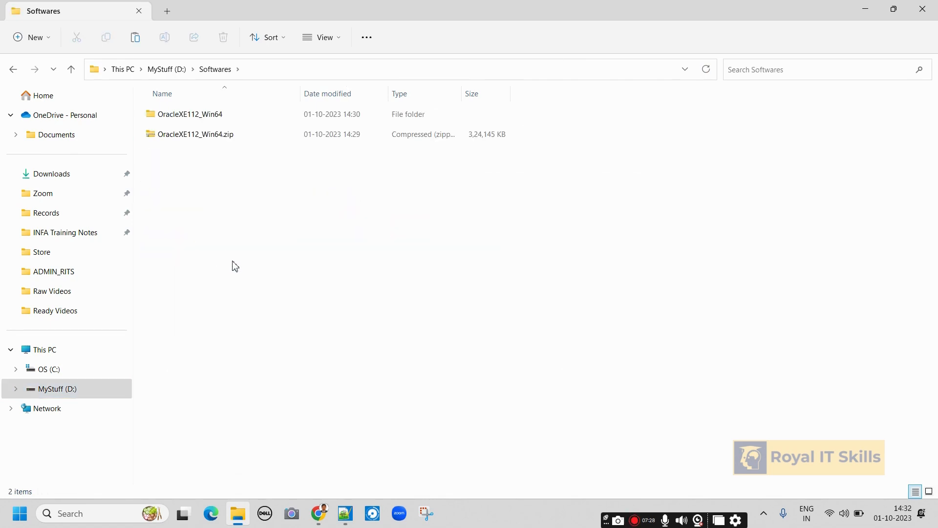
{"action": "key", "text": "ctrl+v"}
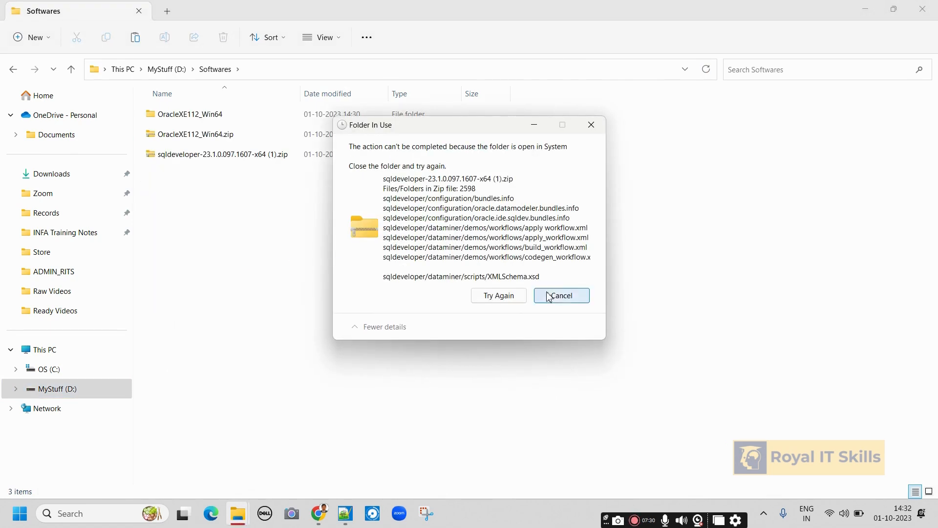
{"action": "left_click", "coordinate": [596, 127]}
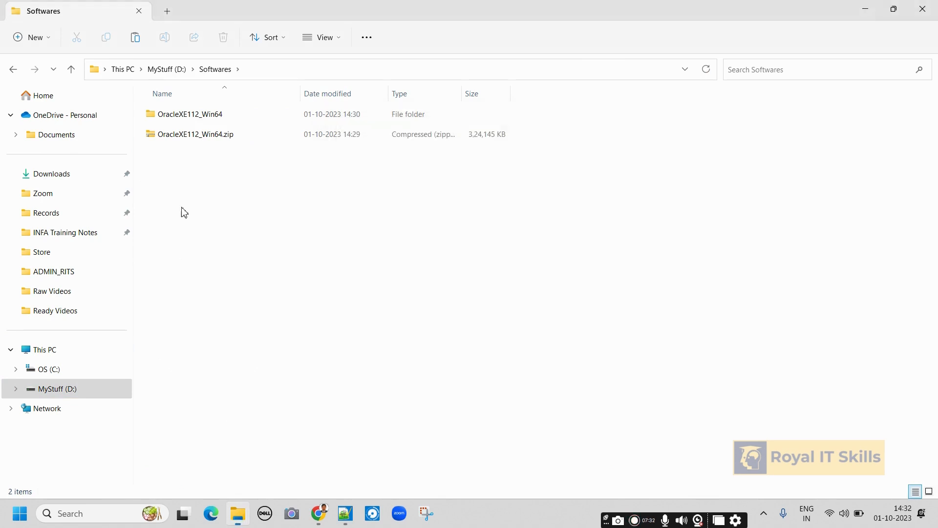
{"action": "left_click", "coordinate": [59, 176]}
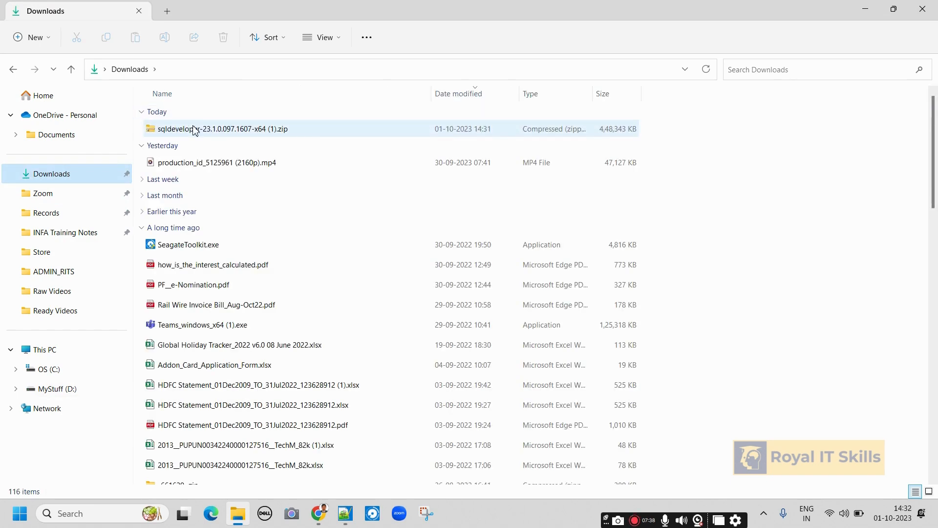
Extract the sqldeveloper zip with 7-Zip into a sqldeveloper-23.1.0.097.1607-x64 (1) folder in Downloads.
{"action": "left_click", "coordinate": [198, 130]}
{"action": "right_click", "coordinate": [198, 132]}
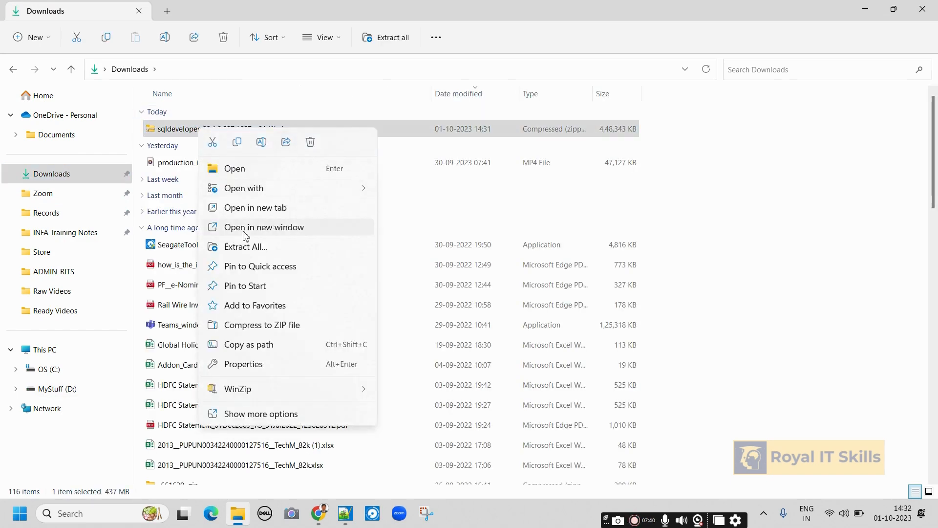
{"action": "left_click", "coordinate": [281, 420]}
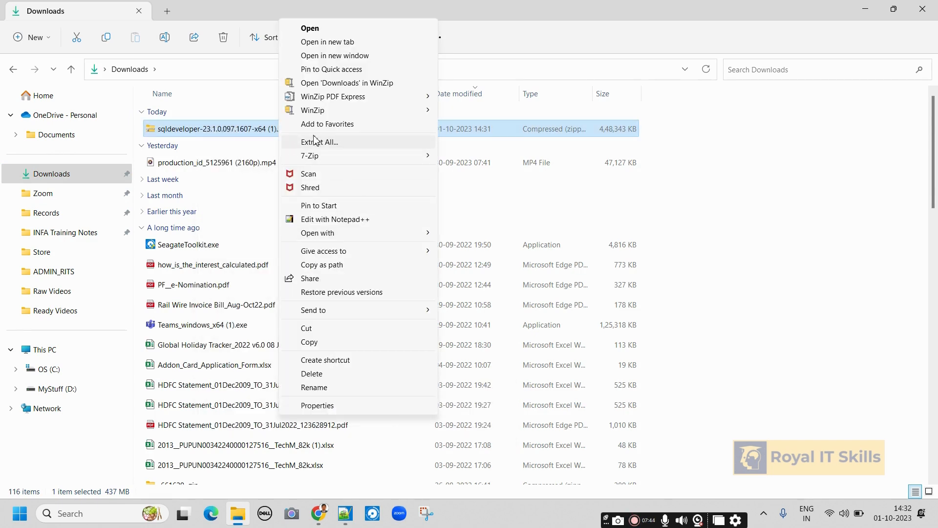
{"action": "mouse_move", "coordinate": [319, 158]}
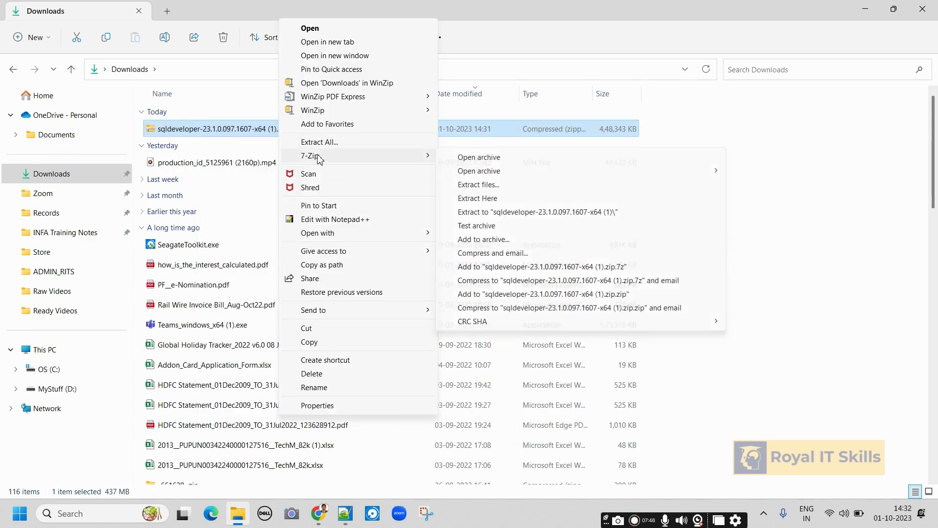
{"action": "left_click", "coordinate": [511, 212]}
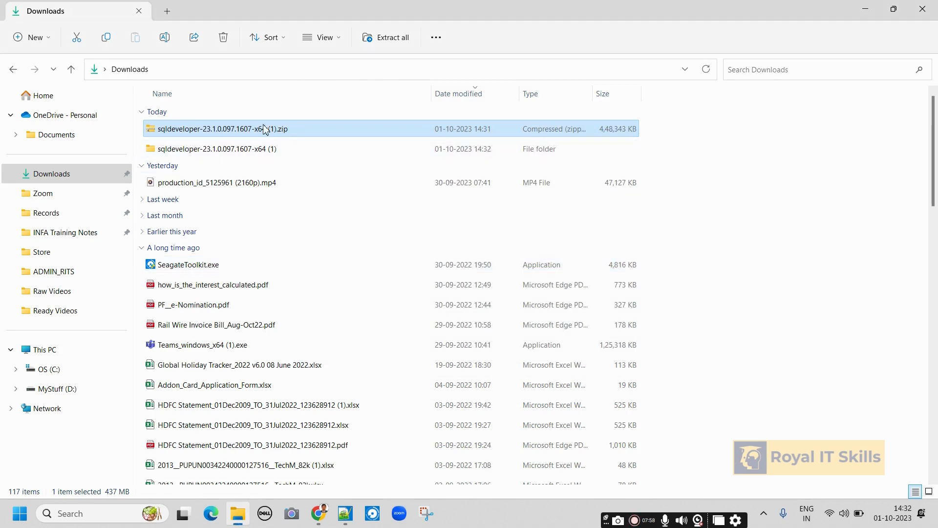
{"action": "left_click", "coordinate": [263, 155]}
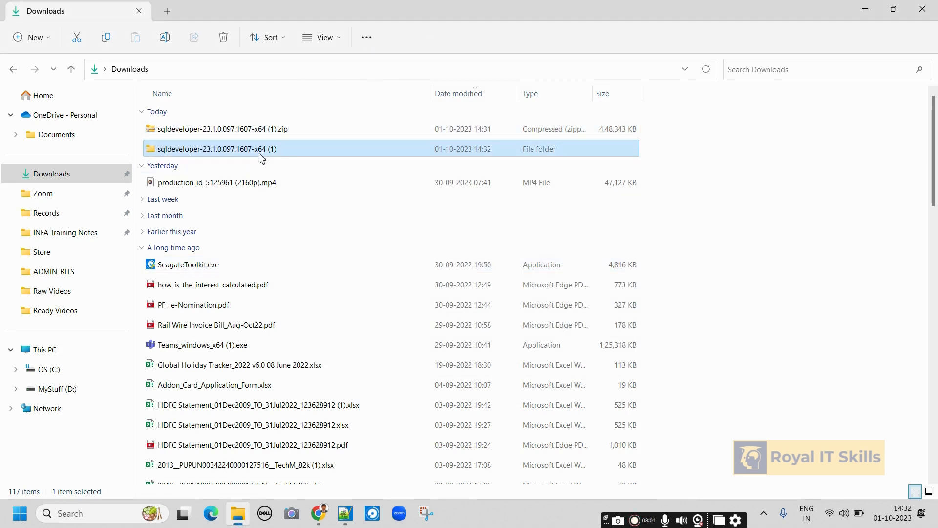
Go to the Softwares folder on MyStuff (D:) and select the moved sqldeveloper folder.
{"action": "left_click", "coordinate": [68, 390]}
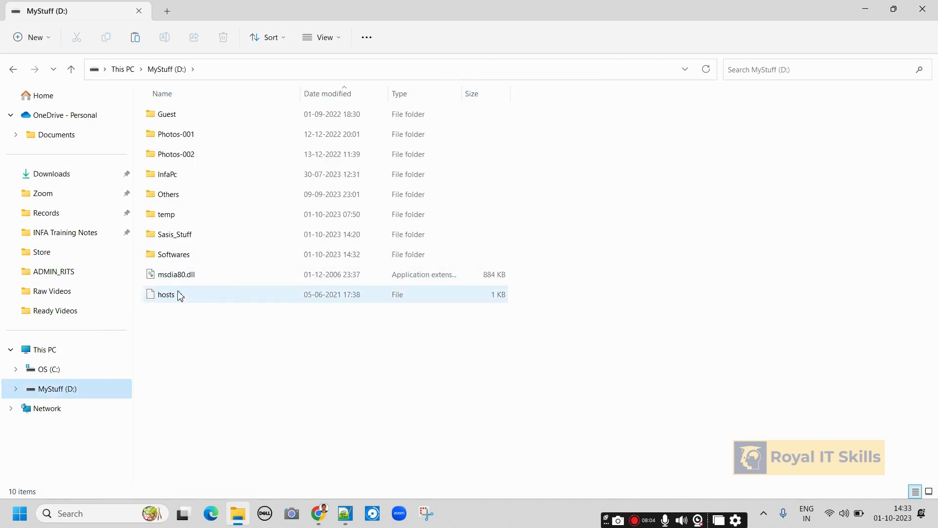
{"action": "double_click", "coordinate": [180, 257]}
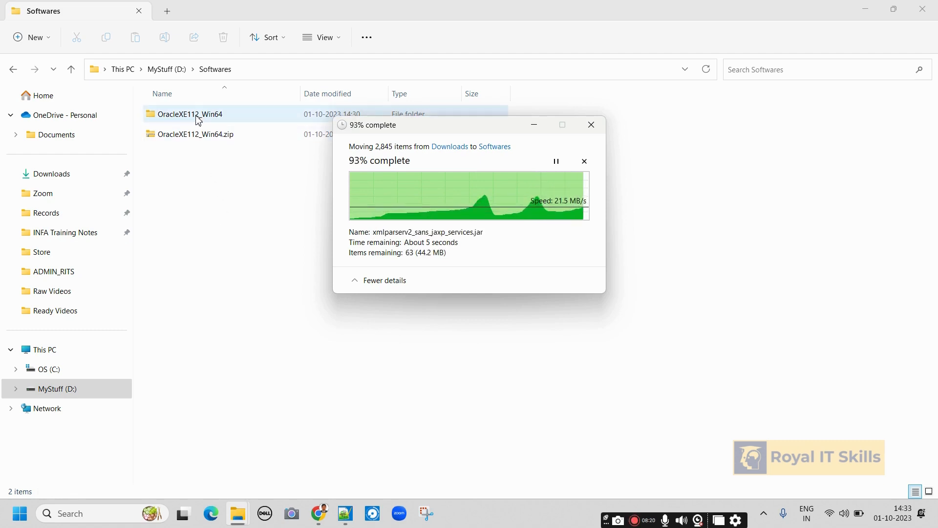
{"action": "left_click", "coordinate": [234, 214]}
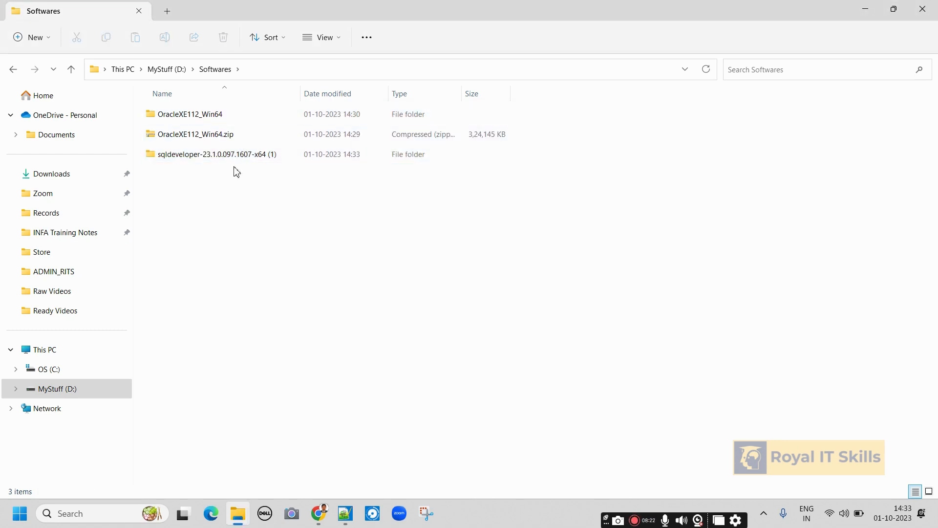
Check the extracted sqldeveloper folder's files, then return to Softwares and select OracleXE112_Win64.
{"action": "double_click", "coordinate": [210, 157]}
{"action": "double_click", "coordinate": [178, 116]}
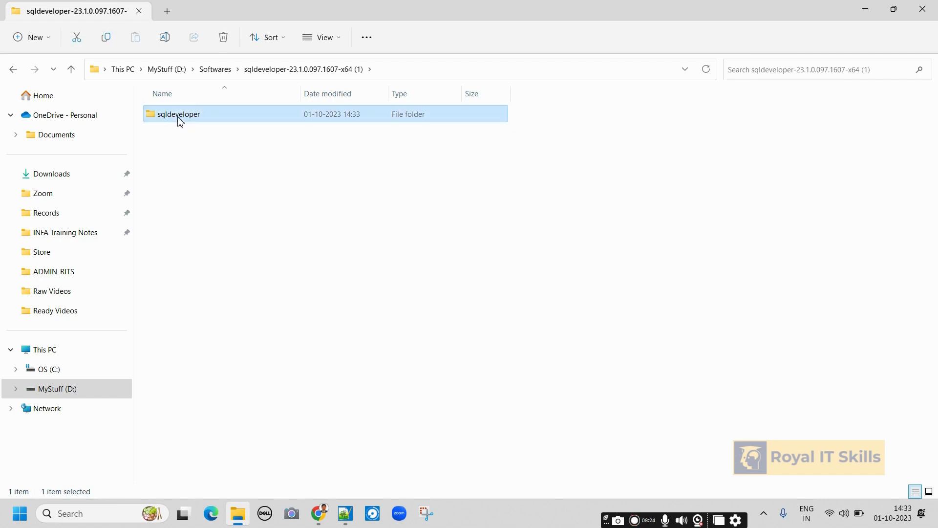
{"action": "scroll", "coordinate": [210, 286], "scroll_direction": "down", "scroll_amount": 2}
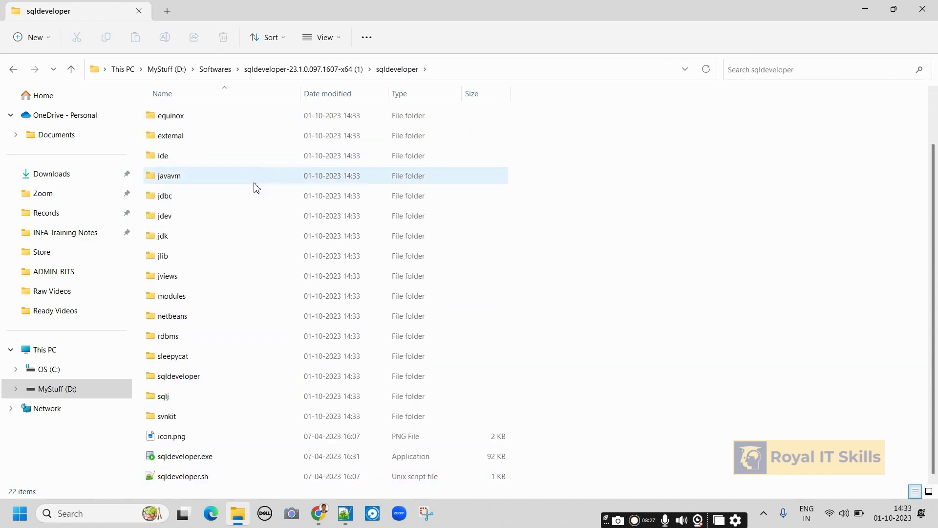
{"action": "scroll", "coordinate": [255, 186], "scroll_direction": "up", "scroll_amount": 2}
{"action": "left_click", "coordinate": [280, 71]}
{"action": "left_click", "coordinate": [215, 71]}
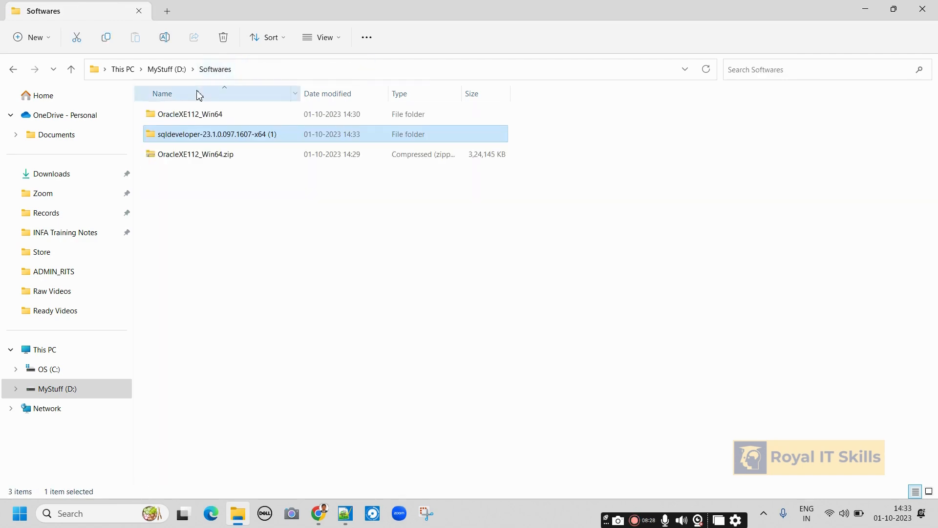
{"action": "left_click", "coordinate": [196, 118]}
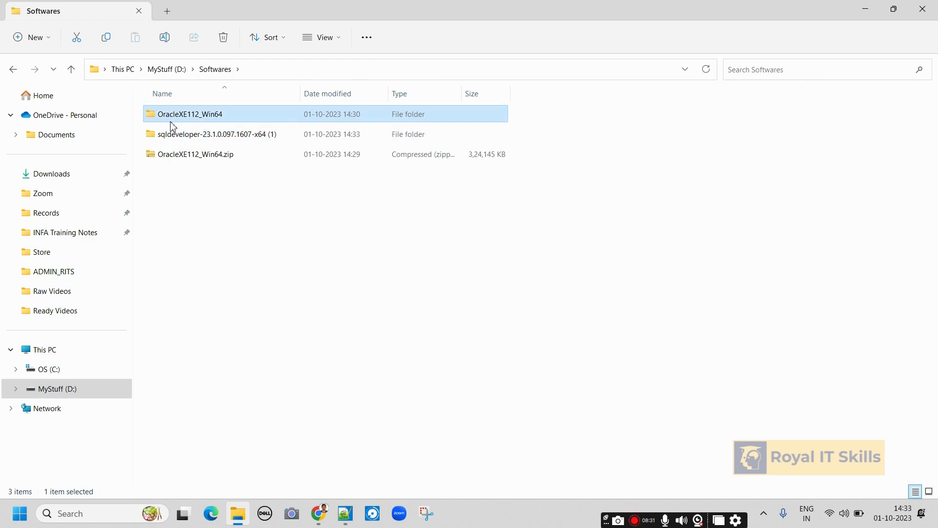
Review the Download, Cut & Paste and Extract step lines in the Notepad++ installation notes.
{"action": "key", "text": "alt+Tab"}
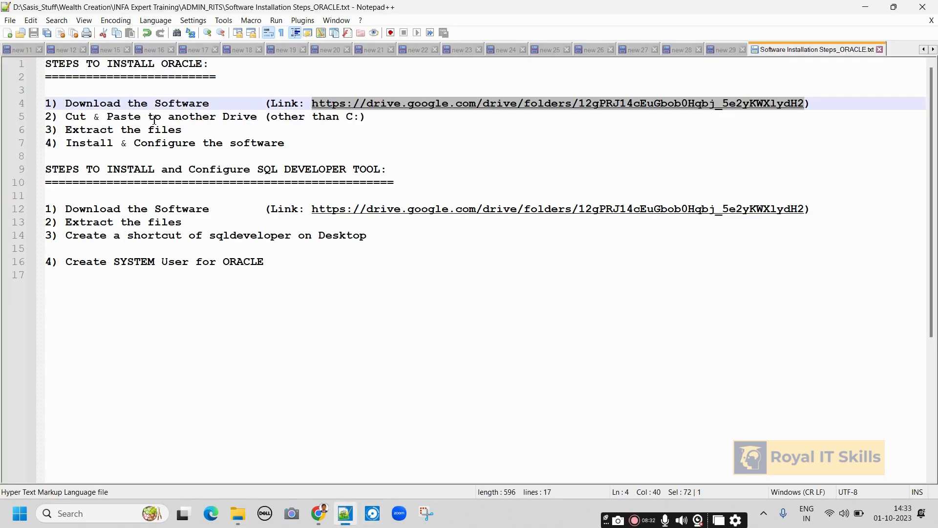
{"action": "left_click_drag", "start_coordinate": [209, 103], "coordinate": [65, 98]}
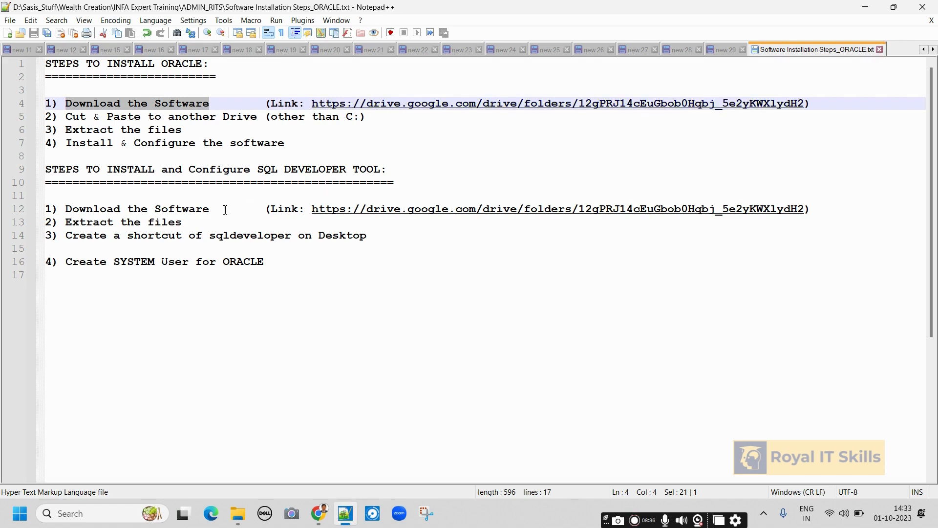
{"action": "left_click_drag", "start_coordinate": [225, 210], "coordinate": [59, 211]}
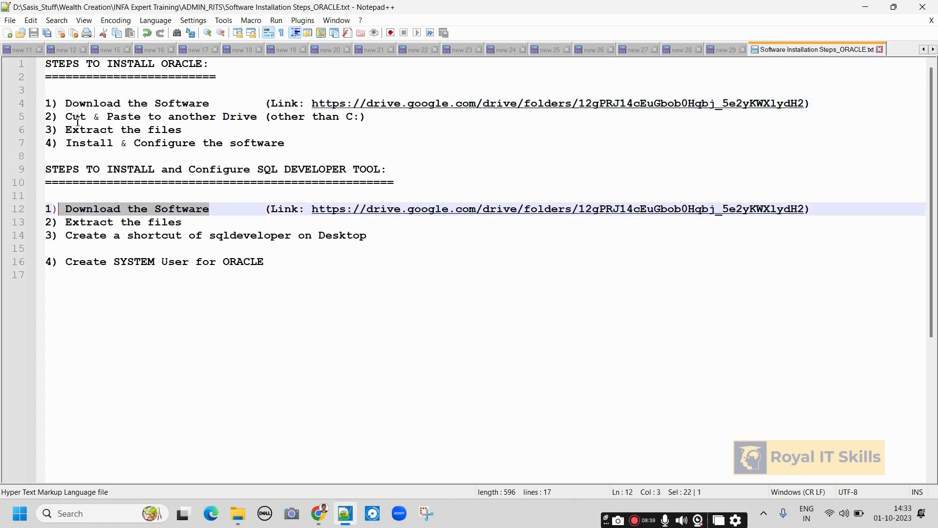
{"action": "left_click_drag", "start_coordinate": [70, 118], "coordinate": [241, 127]}
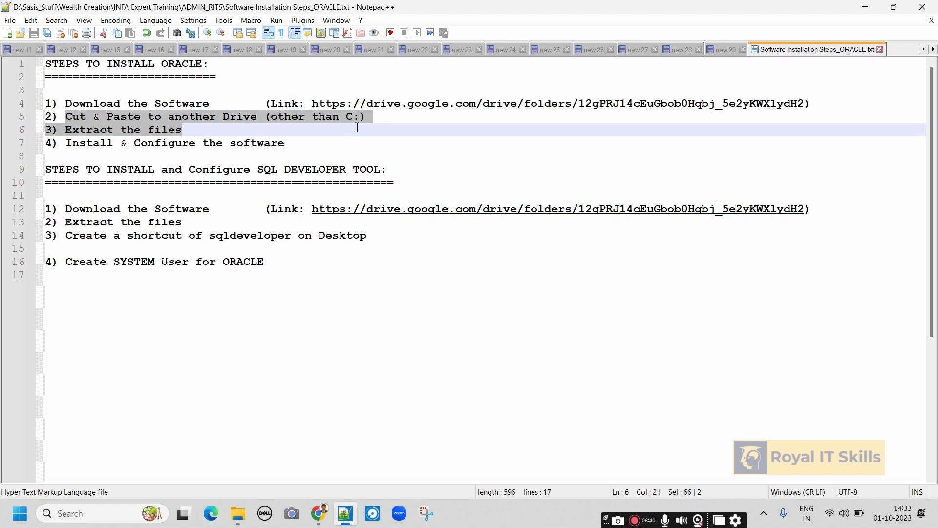
{"action": "left_click_drag", "start_coordinate": [357, 128], "coordinate": [370, 118]}
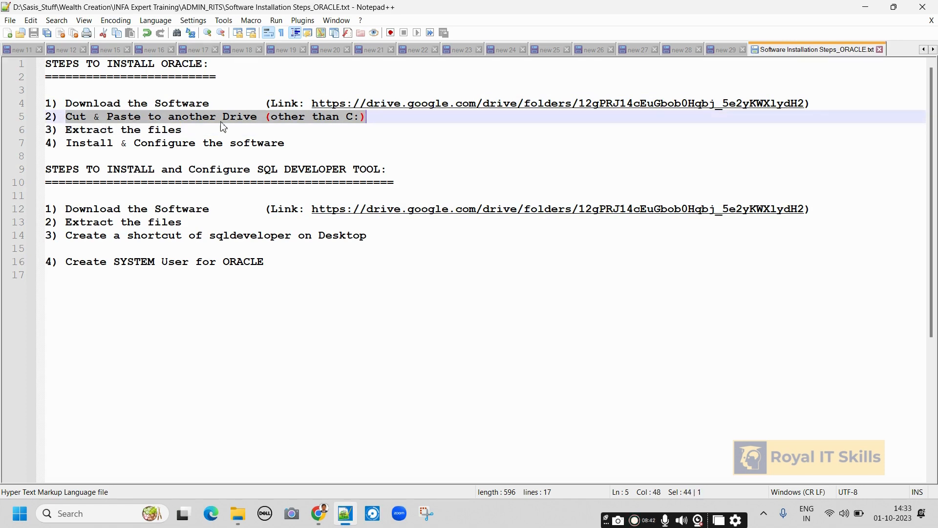
{"action": "left_click_drag", "start_coordinate": [187, 131], "coordinate": [53, 138]}
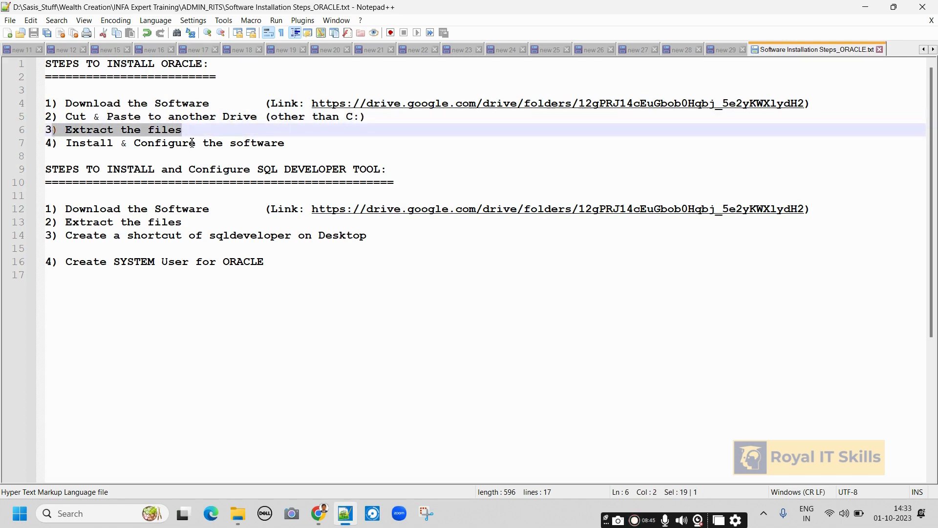
{"action": "key", "text": "alt+Tab"}
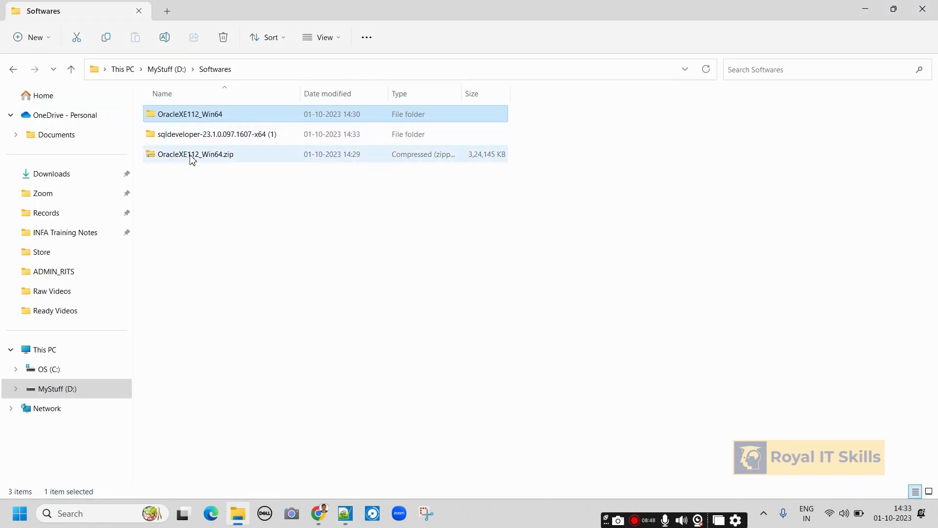
Open the extracted OracleXE112_Win64 folder in Softwares, not the .zip, to reveal DISK1.
{"action": "right_click", "coordinate": [192, 157]}
{"action": "left_click", "coordinate": [478, 264]}
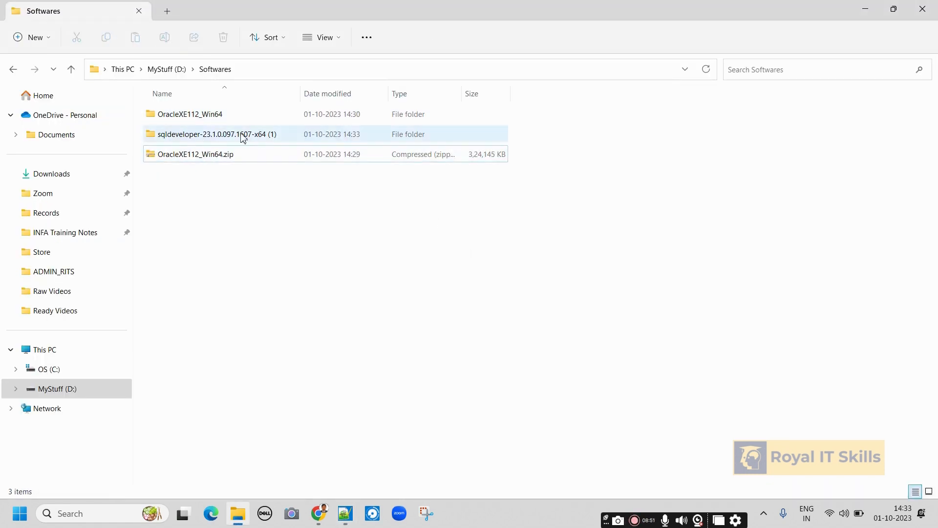
{"action": "left_click", "coordinate": [208, 117]}
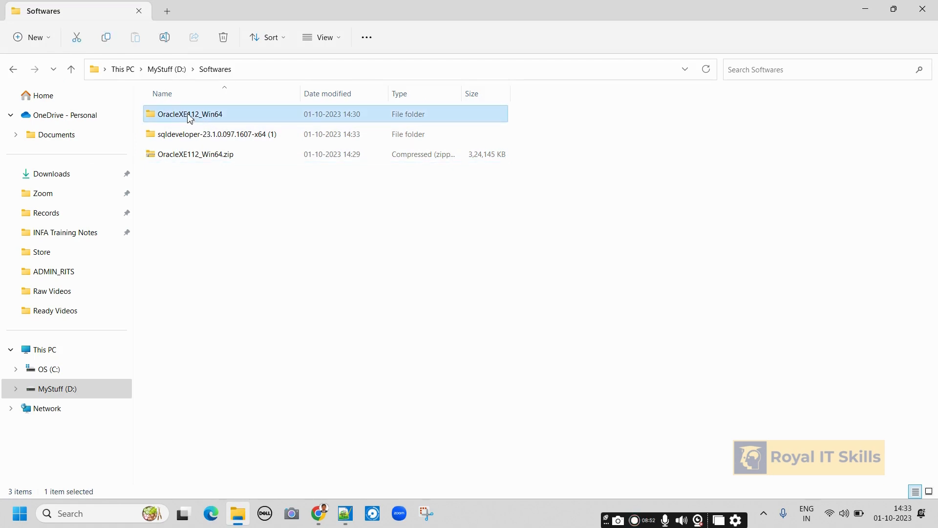
{"action": "double_click", "coordinate": [191, 117]}
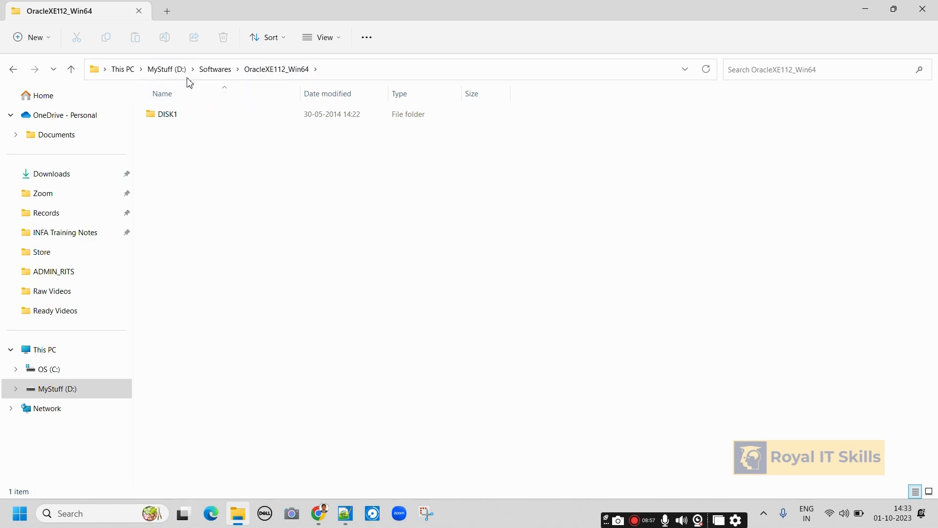
{"action": "left_click", "coordinate": [168, 69]}
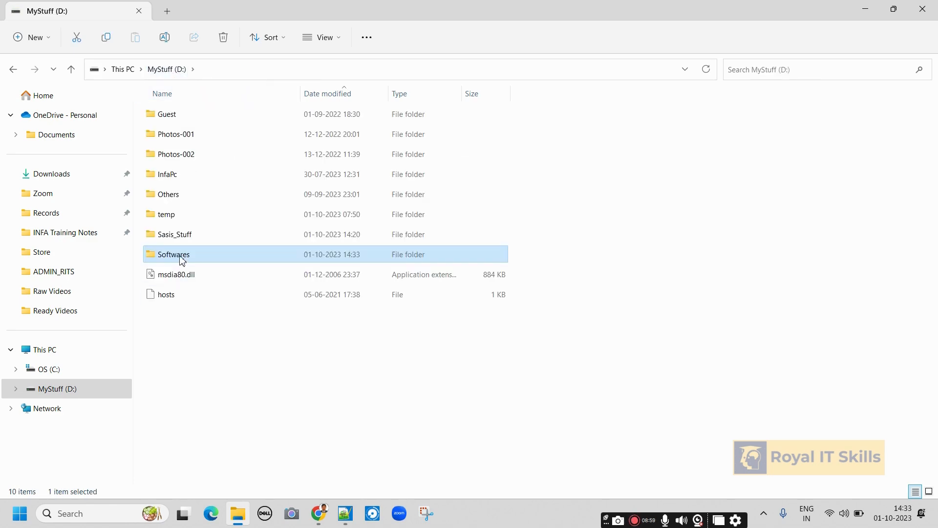
{"action": "double_click", "coordinate": [179, 258]}
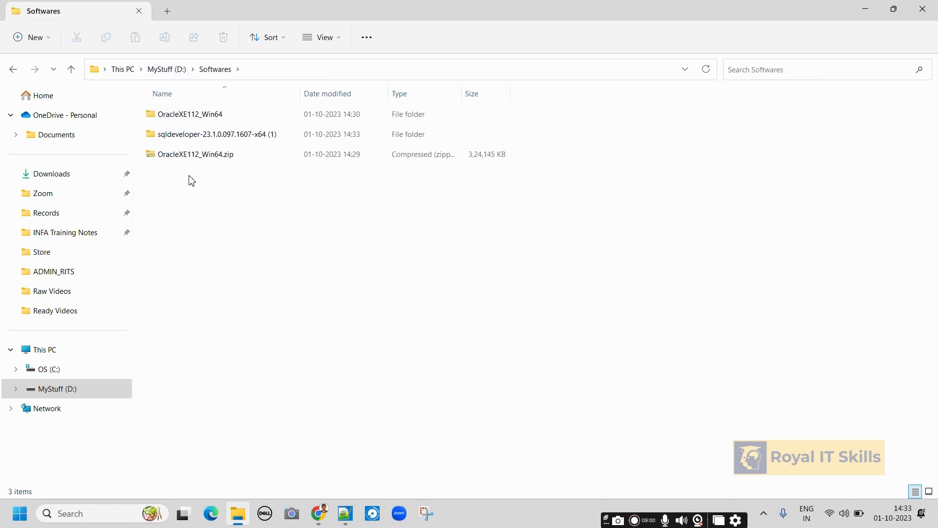
{"action": "left_click", "coordinate": [179, 162]}
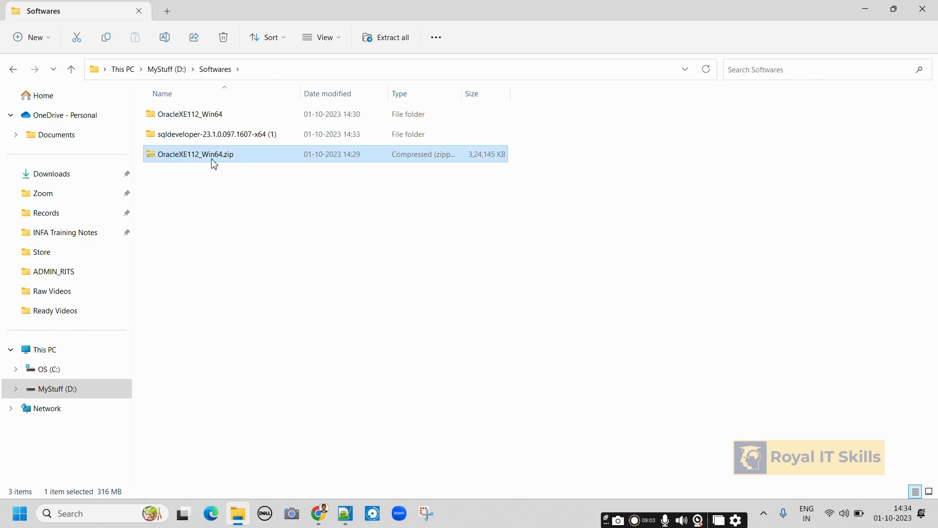
{"action": "left_click", "coordinate": [206, 119]}
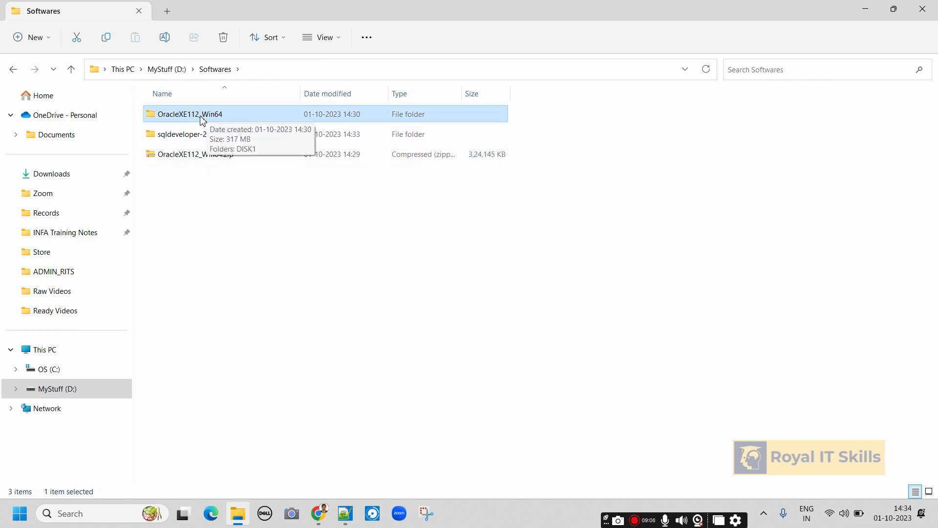
{"action": "double_click", "coordinate": [203, 117]}
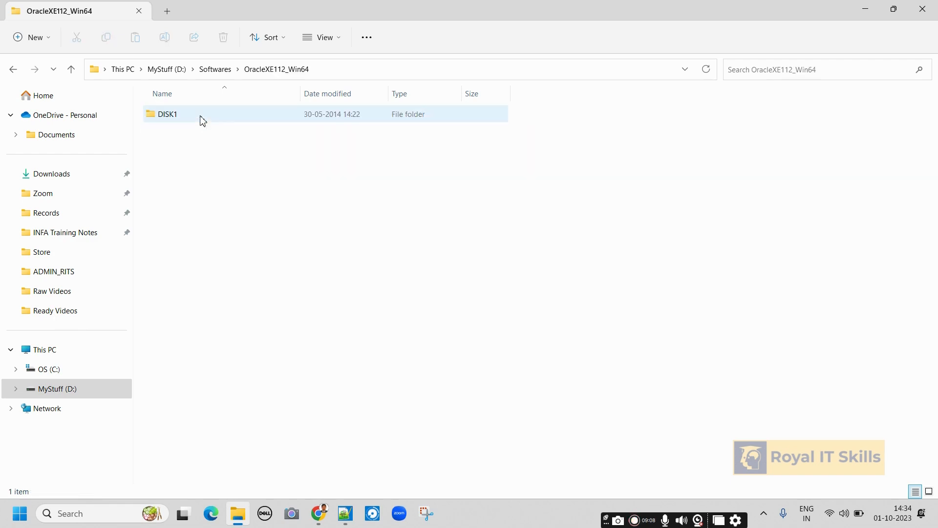
Open DISK1 and run setup.exe as administrator to start the InstallShield wizard.
{"action": "double_click", "coordinate": [167, 116]}
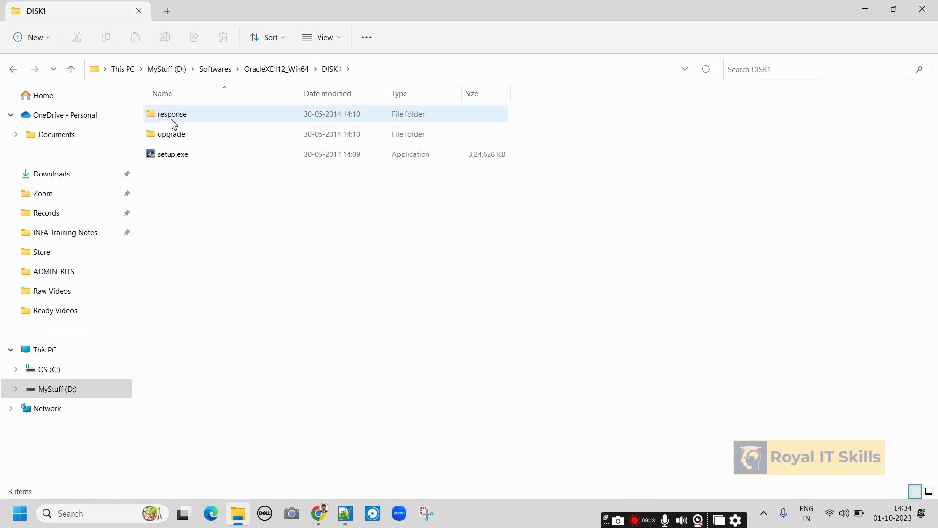
{"action": "right_click", "coordinate": [174, 159]}
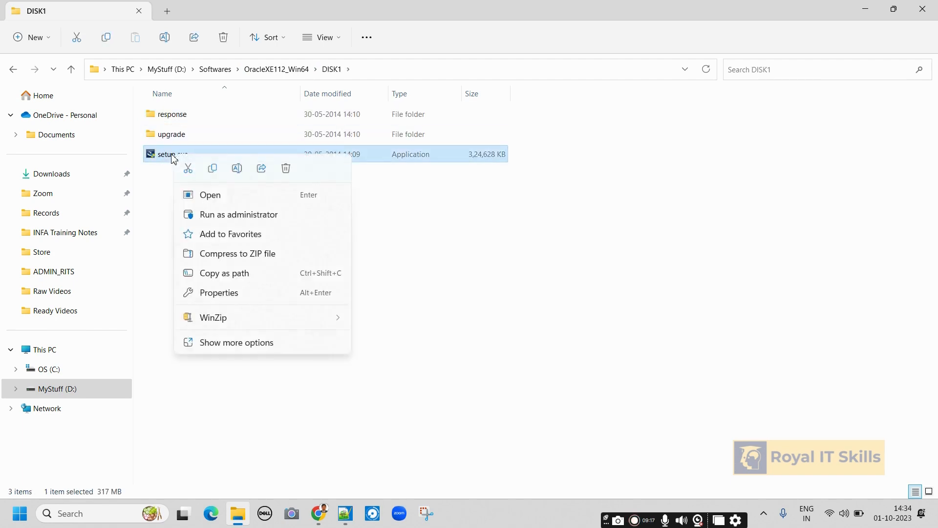
{"action": "left_click", "coordinate": [232, 216]}
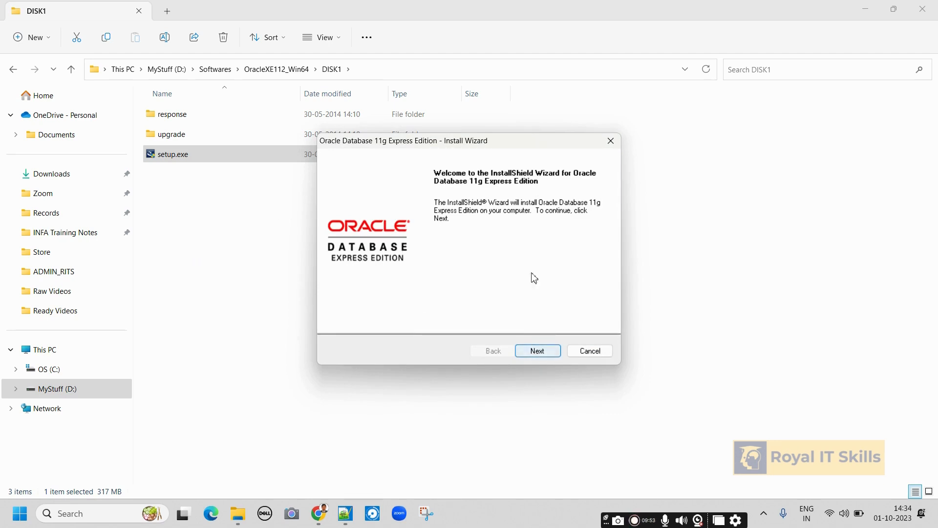
Accept the Oracle license terms and continue to the destination location page.
{"action": "left_click", "coordinate": [543, 353]}
{"action": "left_click", "coordinate": [336, 305]}
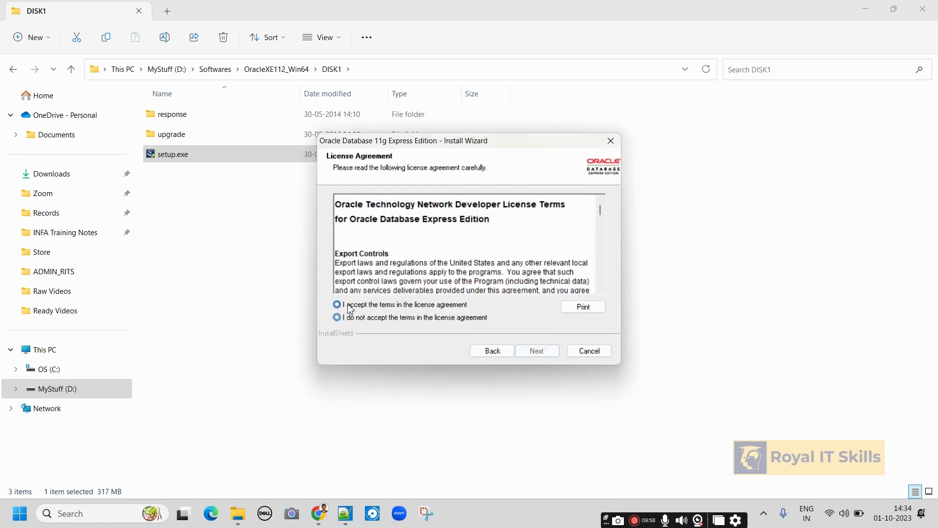
{"action": "scroll", "coordinate": [460, 268], "scroll_direction": "down", "scroll_amount": 5}
{"action": "scroll", "coordinate": [460, 268], "scroll_direction": "up", "scroll_amount": 5}
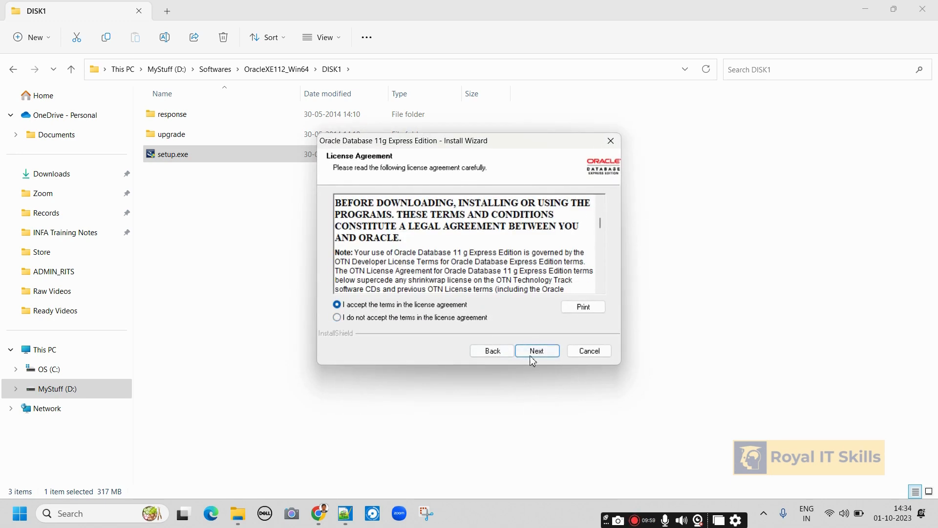
{"action": "left_click", "coordinate": [538, 351]}
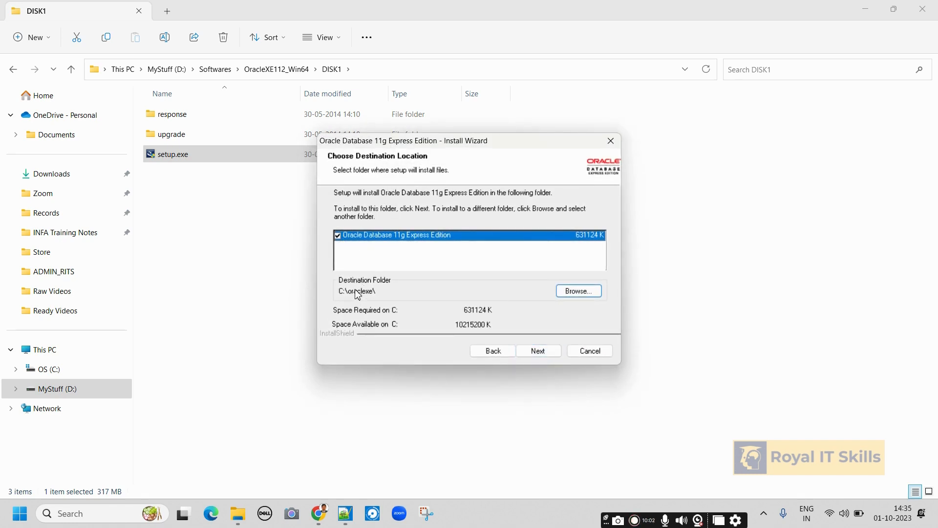
Start browsing for an install folder, then return to File Explorer's OracleXE112_Win64 folder.
{"action": "left_click", "coordinate": [579, 291]}
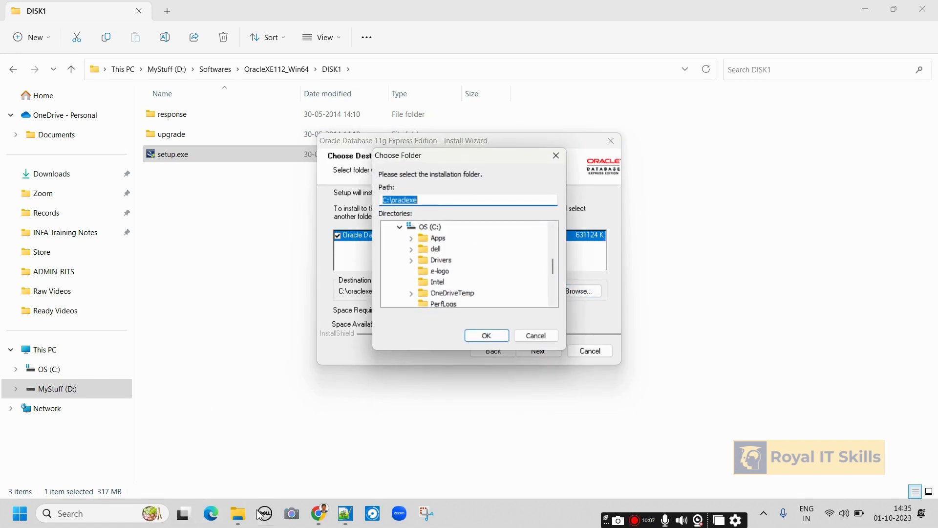
{"action": "left_click", "coordinate": [238, 513]}
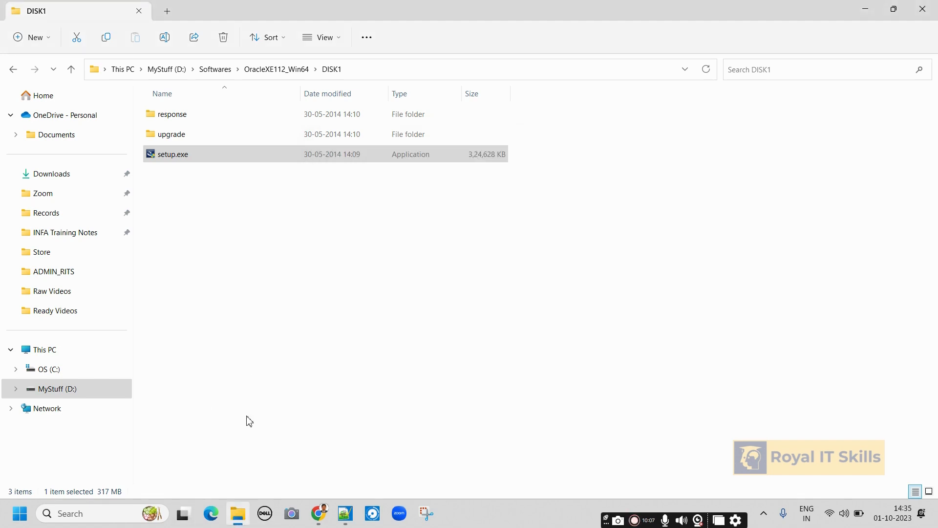
{"action": "left_click", "coordinate": [268, 70]}
Create a folder named oraclexe at the root of MyStuff (D:), next to Softwares.
{"action": "left_click", "coordinate": [174, 79]}
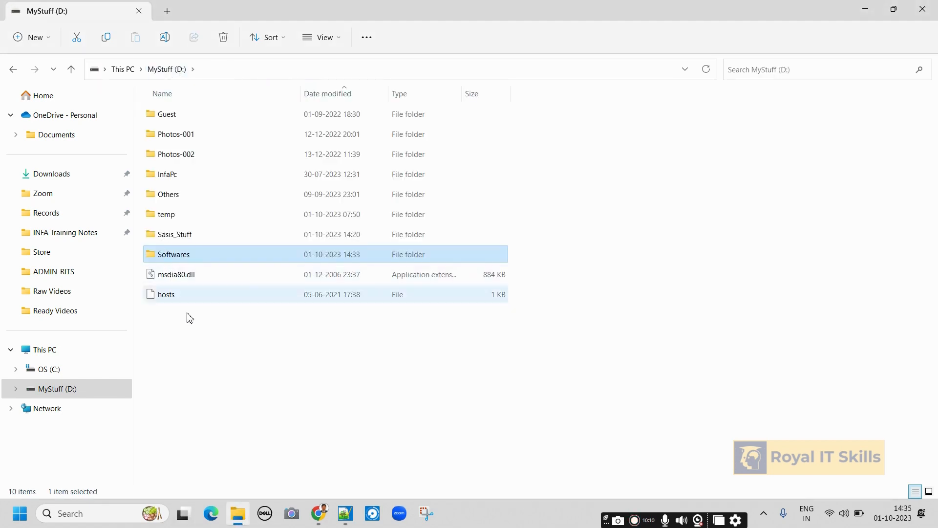
{"action": "right_click", "coordinate": [198, 362]}
{"action": "mouse_move", "coordinate": [250, 292]}
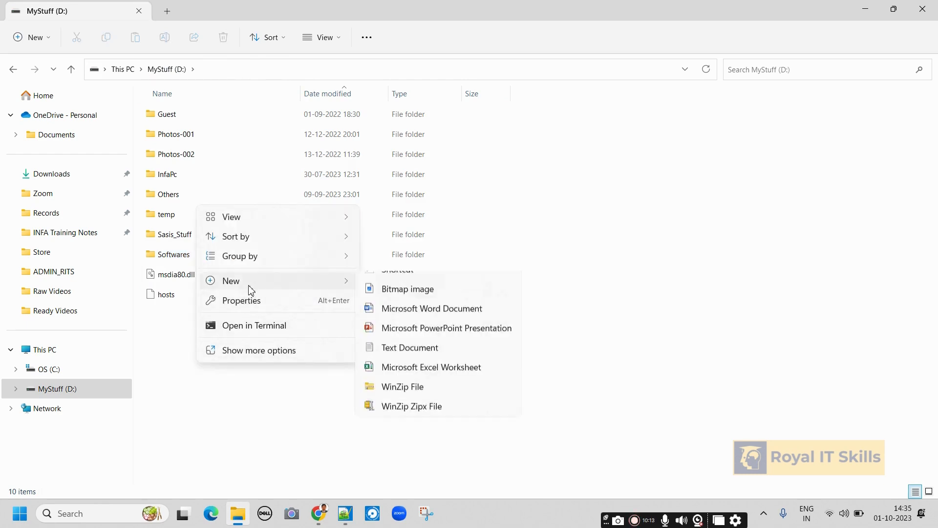
{"action": "left_click", "coordinate": [411, 279]}
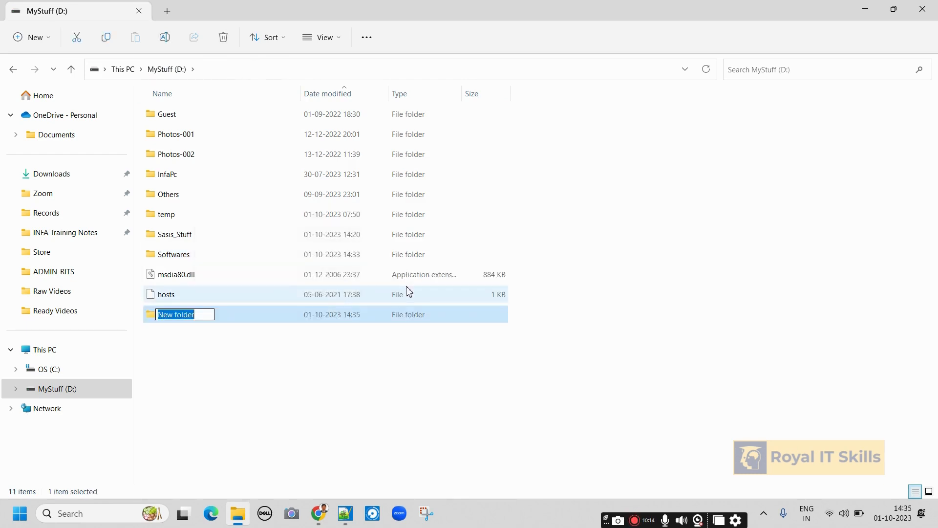
{"action": "type", "text": "ora"}
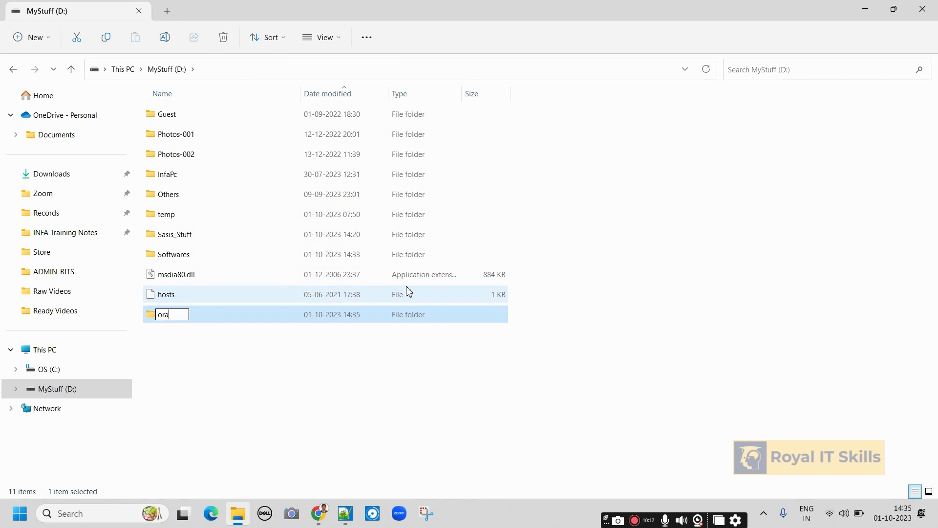
{"action": "type", "text": "clexe"}
{"action": "left_click", "coordinate": [194, 361]}
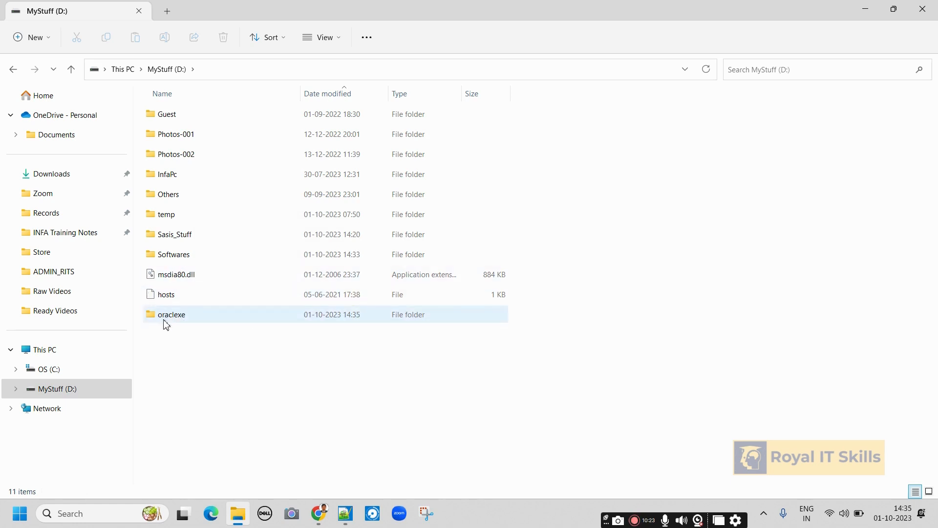
Choose D:\oraclexe as the installation destination and continue to the Specify Database Passwords page.
{"action": "key", "text": "alt+Tab"}
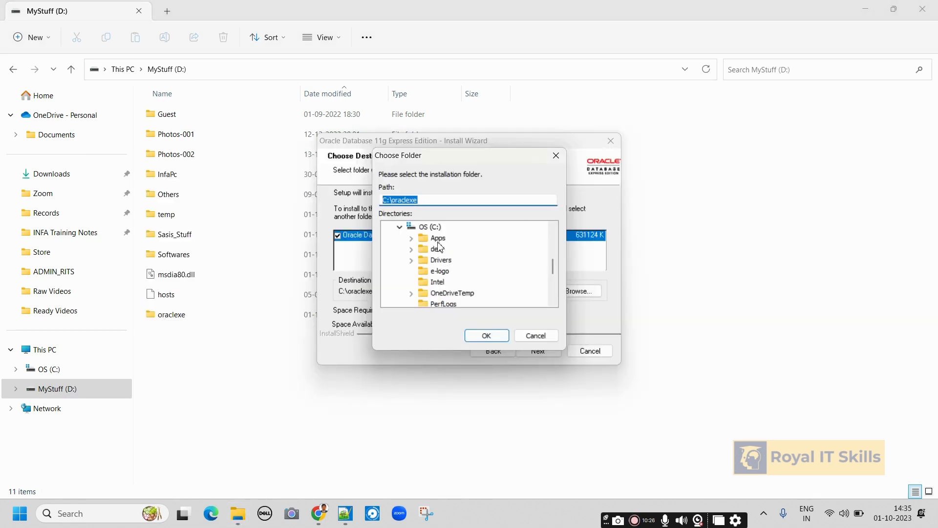
{"action": "left_click", "coordinate": [536, 335]}
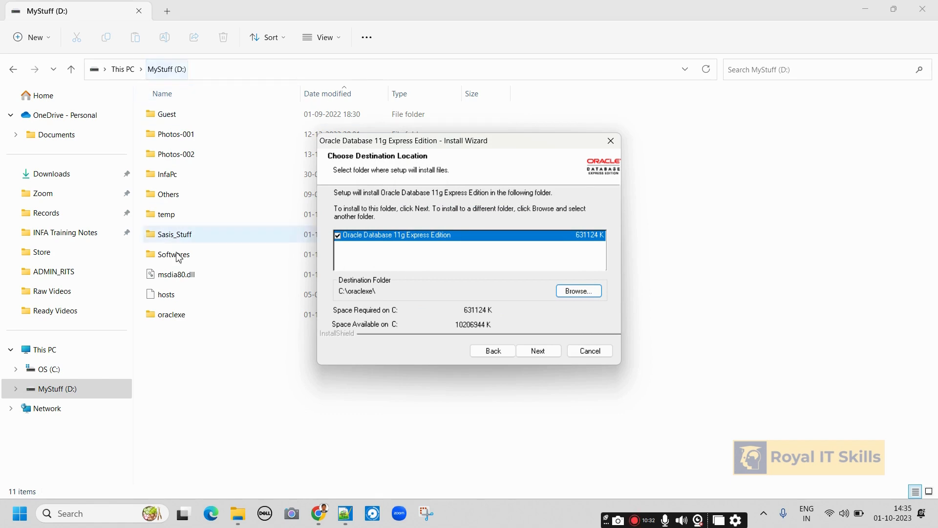
{"action": "left_click", "coordinate": [580, 292]}
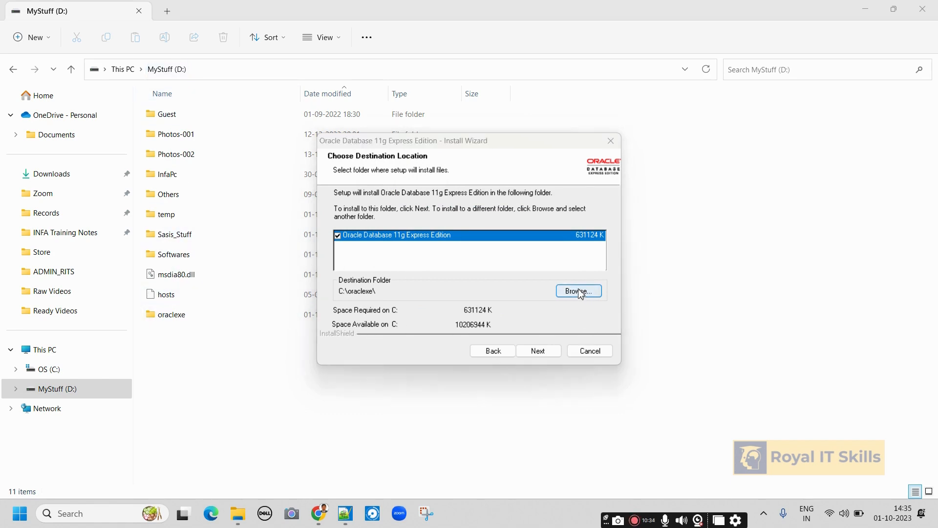
{"action": "scroll", "coordinate": [441, 274], "scroll_direction": "down", "scroll_amount": 3}
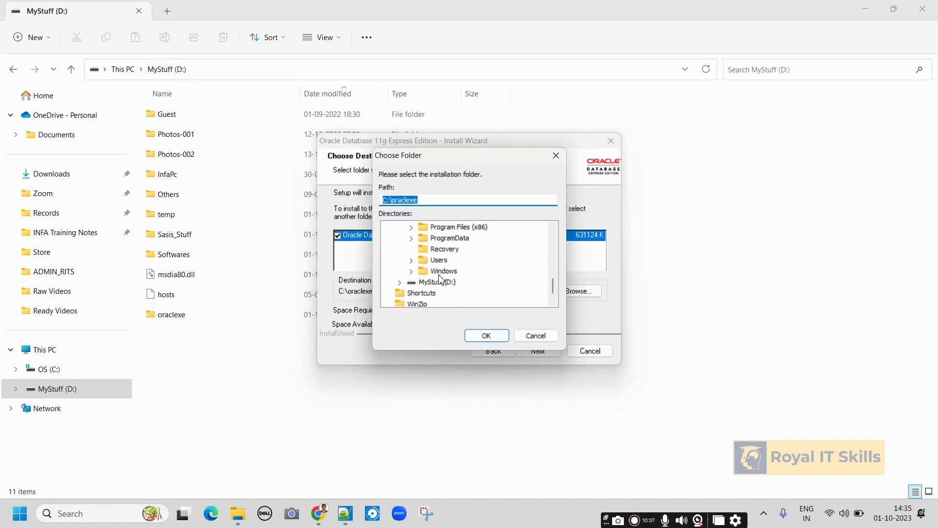
{"action": "left_click", "coordinate": [400, 282]}
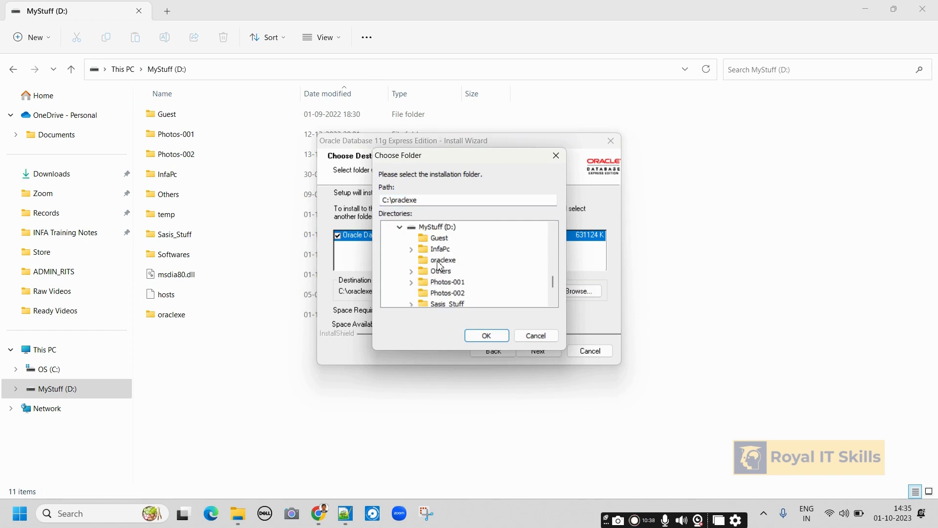
{"action": "scroll", "coordinate": [440, 265], "scroll_direction": "down", "scroll_amount": 2}
{"action": "scroll", "coordinate": [443, 264], "scroll_direction": "up", "scroll_amount": 1}
{"action": "left_click", "coordinate": [442, 238]}
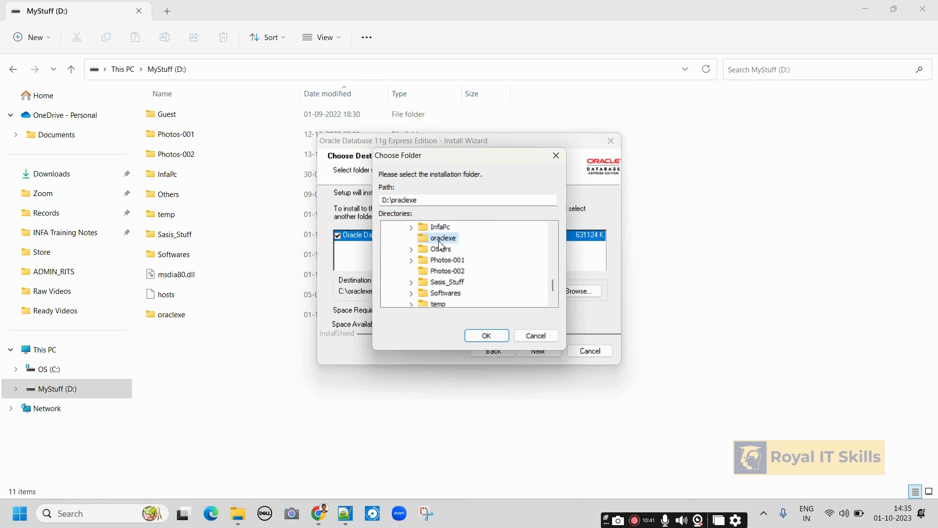
{"action": "left_click", "coordinate": [485, 335]}
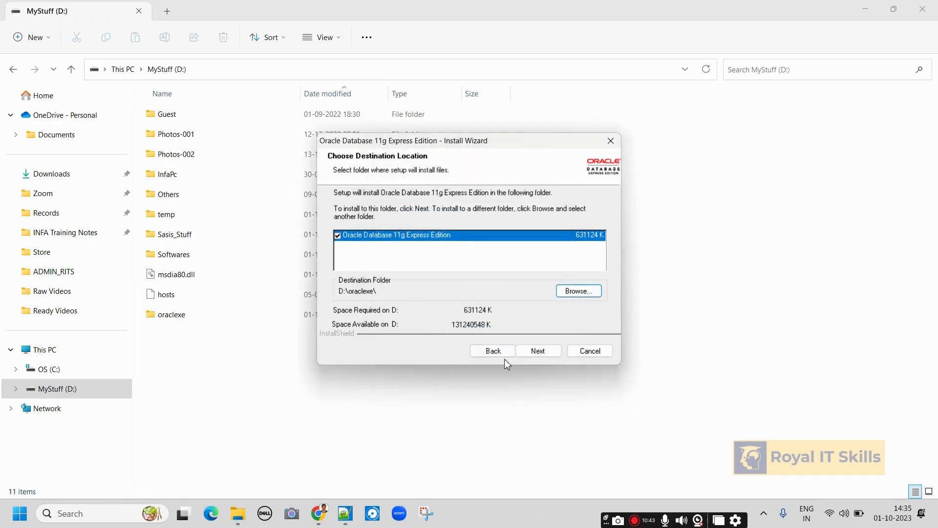
{"action": "left_click", "coordinate": [539, 351]}
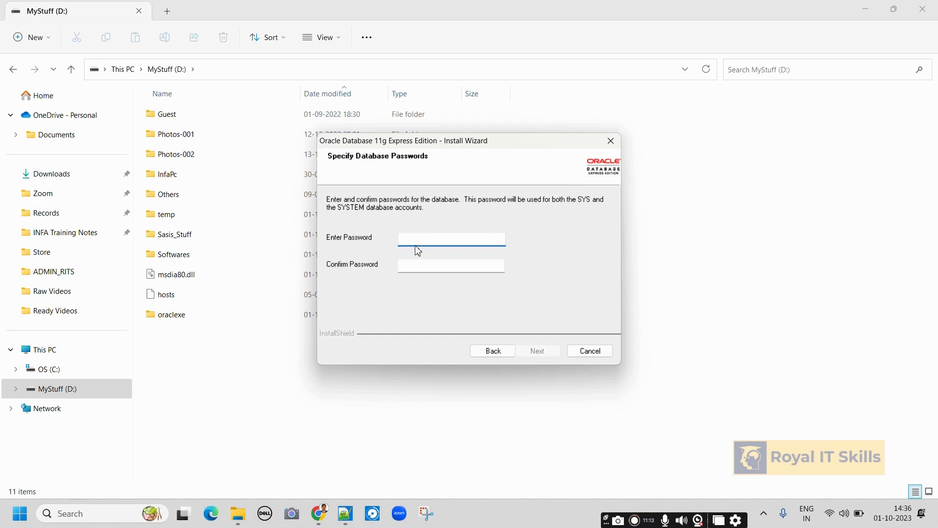
Add a 'Password:' line with the chosen database password at the end of the notes.
{"action": "left_click", "coordinate": [345, 513]}
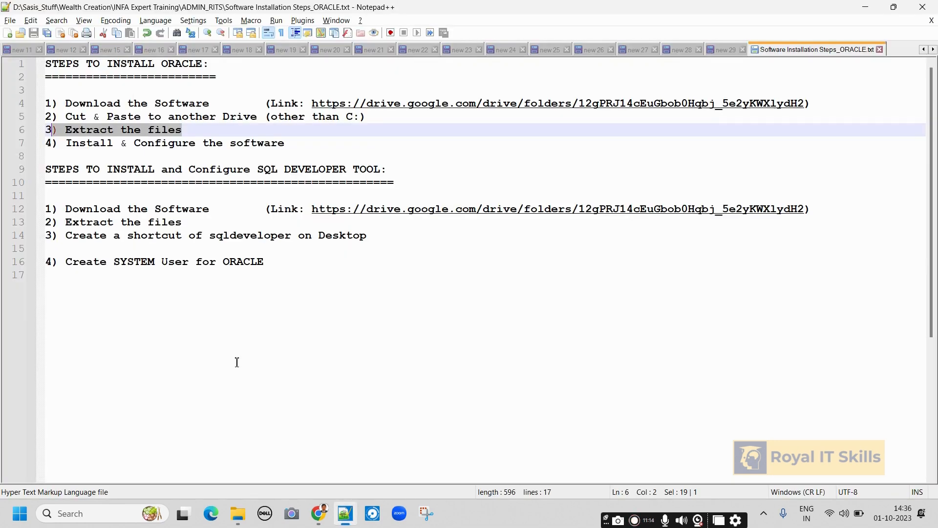
{"action": "left_click", "coordinate": [271, 278]}
{"action": "key", "text": "Return"}
{"action": "key", "text": "Return"}
{"action": "type", "text": "P"}
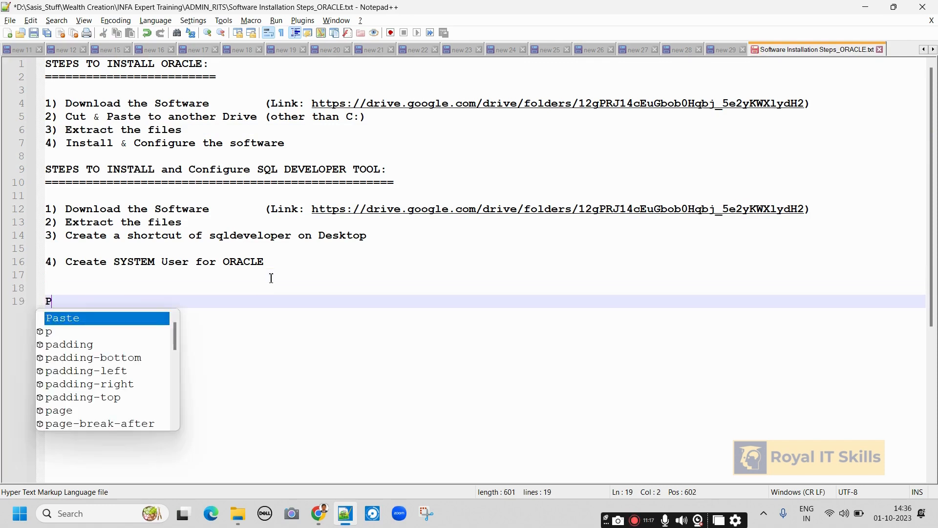
{"action": "type", "text": "assword:"}
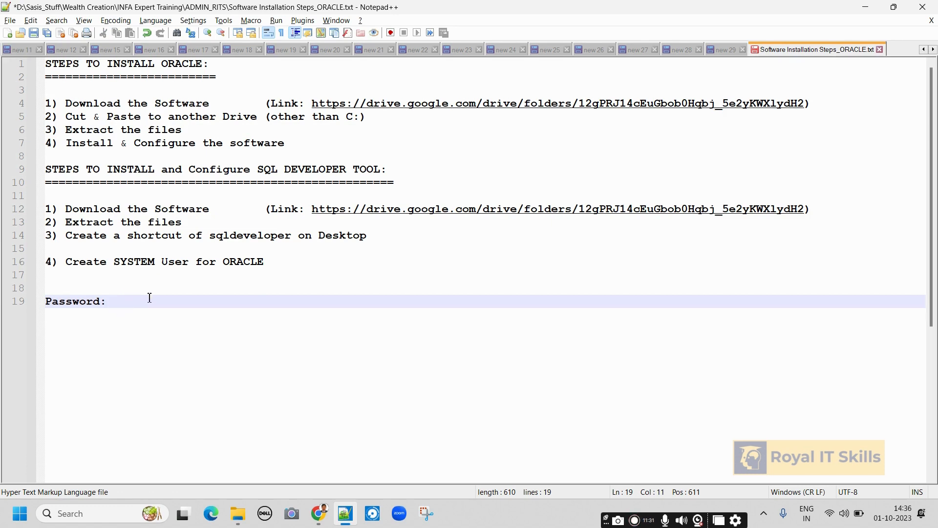
{"action": "type", "text": "a"}
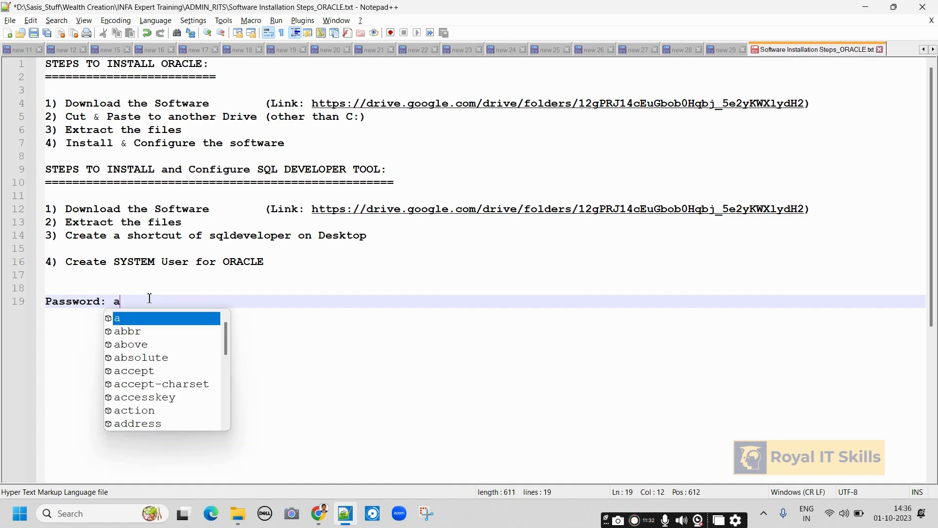
{"action": "type", "text": "dmin"}
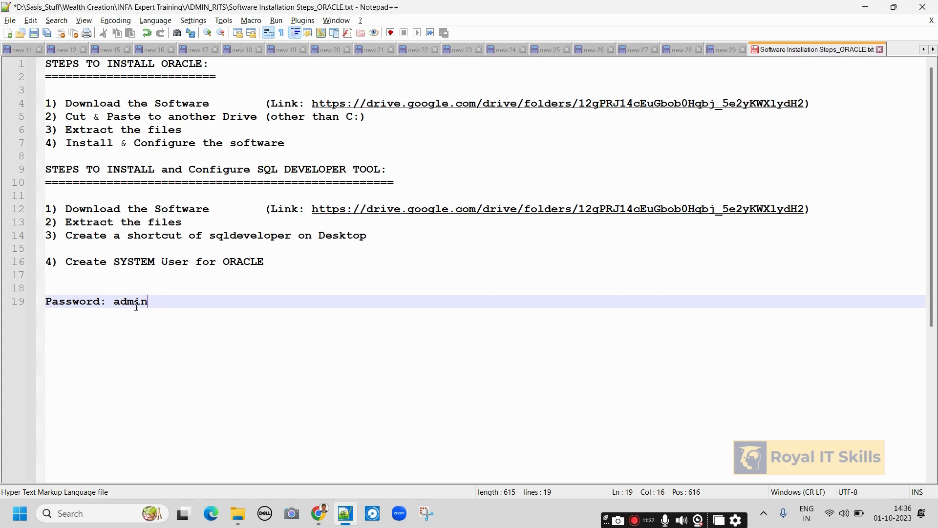
{"action": "double_click", "coordinate": [137, 305]}
Enter the chosen SYS/SYSTEM password in both password fields and continue to the Summary.
{"action": "key", "text": "alt+Tab"}
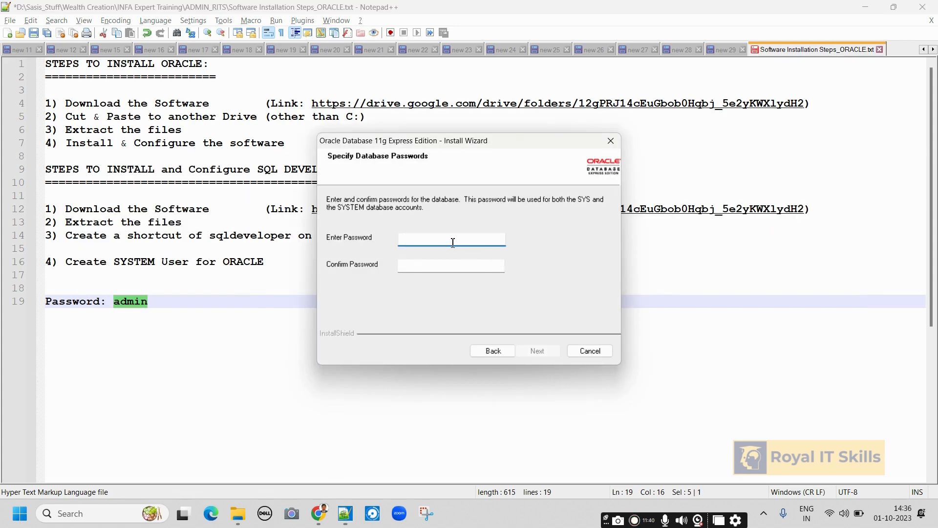
{"action": "type", "text": "admin"}
{"action": "left_click", "coordinate": [131, 306]}
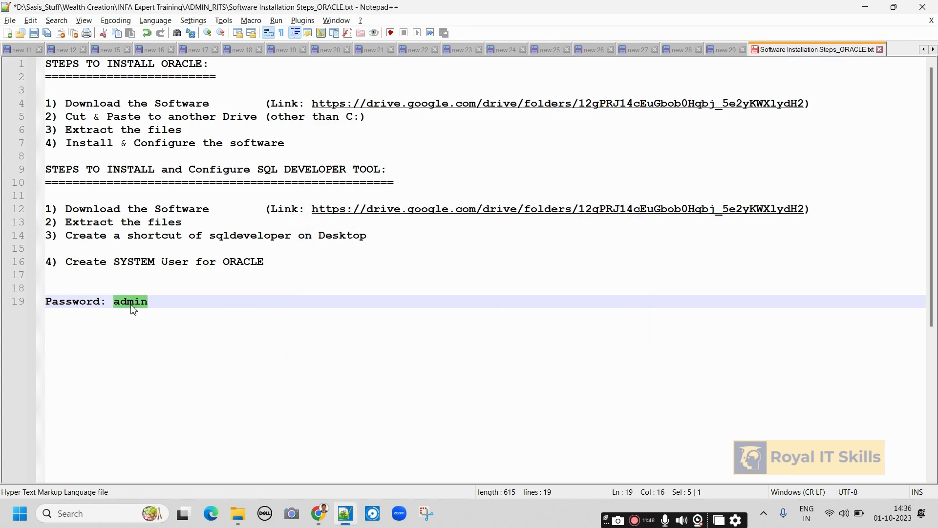
{"action": "key", "text": "alt+Tab"}
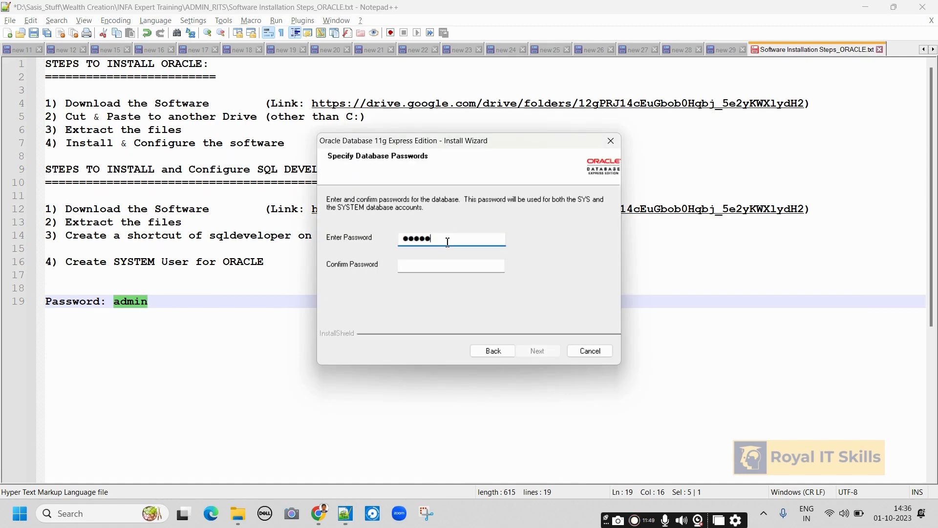
{"action": "left_click", "coordinate": [422, 265]}
{"action": "type", "text": "admin"}
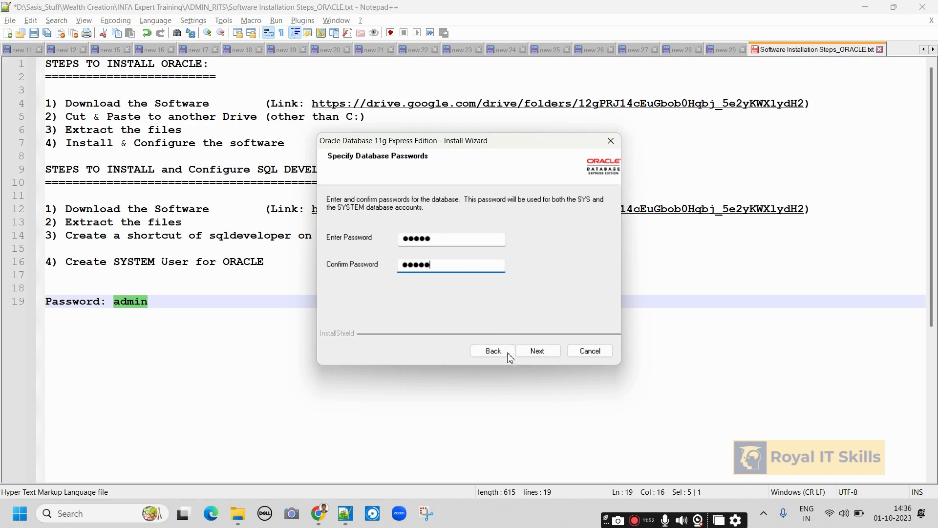
{"action": "left_click", "coordinate": [537, 352]}
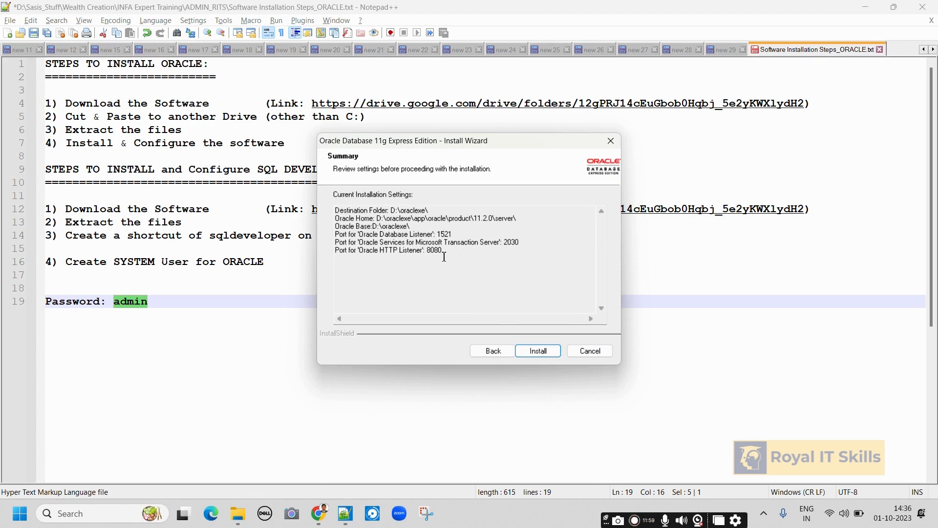
Copy the install summary (D:\oraclexe\ folders, ports 1521, 2030, 8080) into the Notepad++ notes below the password.
{"action": "left_click_drag", "start_coordinate": [448, 252], "coordinate": [278, 212]}
{"action": "key", "text": "ctrl+c"}
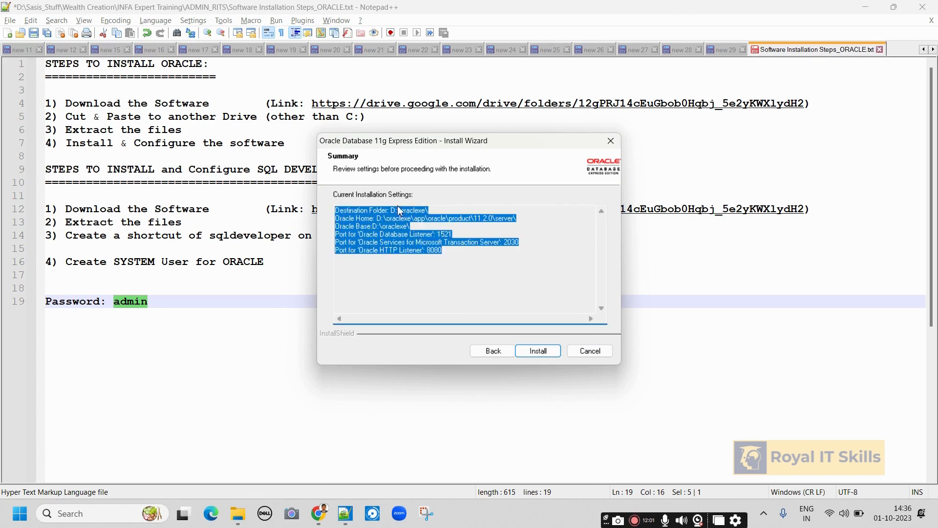
{"action": "left_click", "coordinate": [210, 318]}
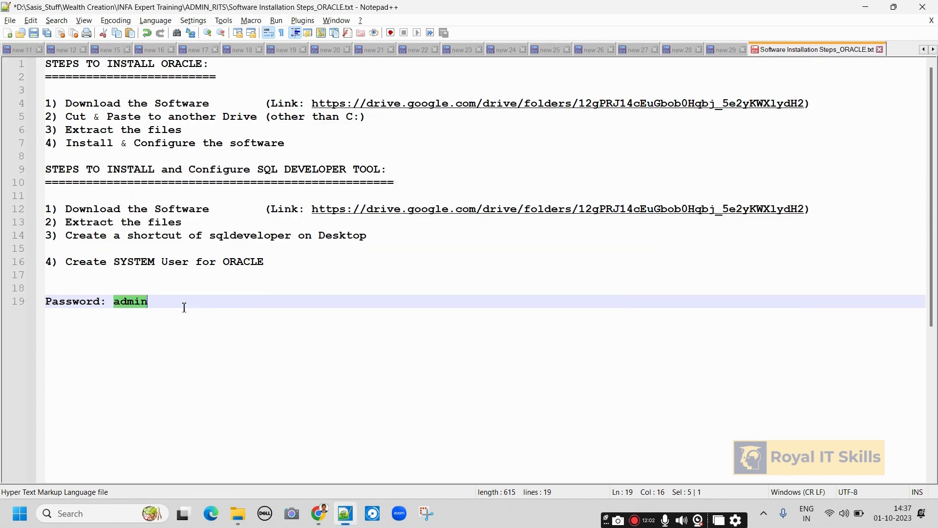
{"action": "left_click", "coordinate": [186, 306]}
{"action": "key", "text": "Return"}
{"action": "key", "text": "Return"}
{"action": "key", "text": "Return"}
{"action": "key", "text": "ctrl+v"}
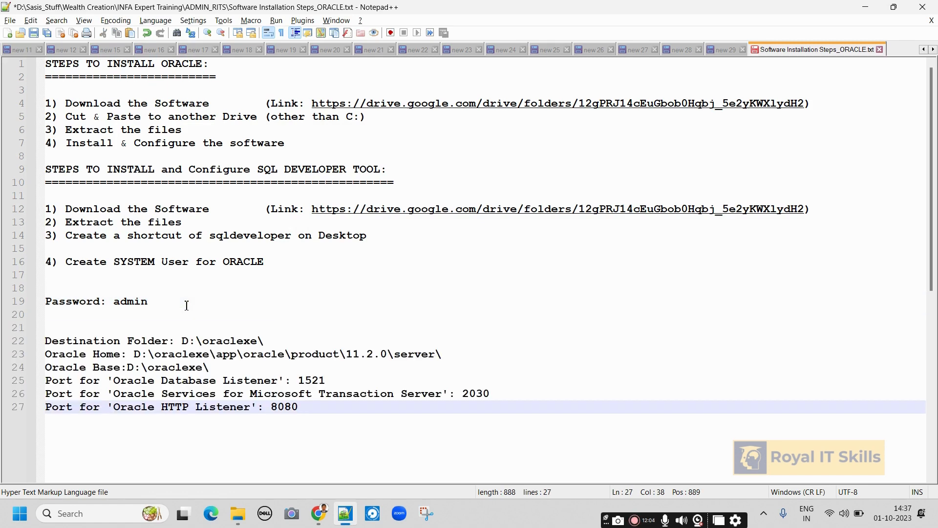
{"action": "key", "text": "alt+Tab"}
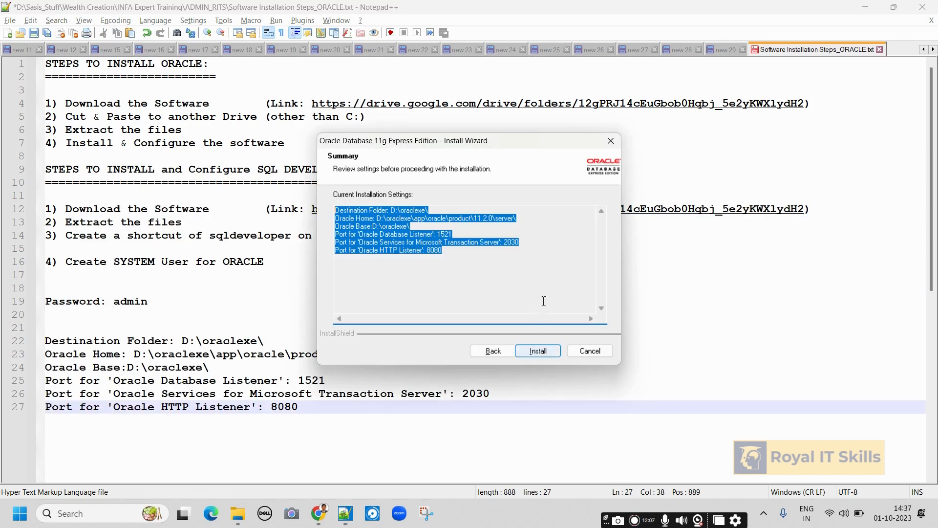
{"action": "left_click", "coordinate": [538, 263]}
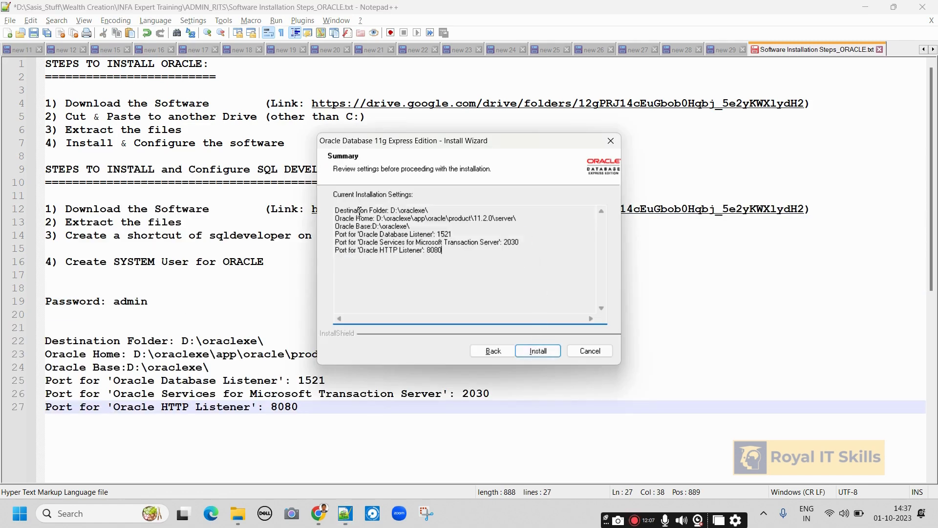
Run the Oracle 11g XE installation through to the InstallShield Wizard Complete page.
{"action": "left_click", "coordinate": [539, 351]}
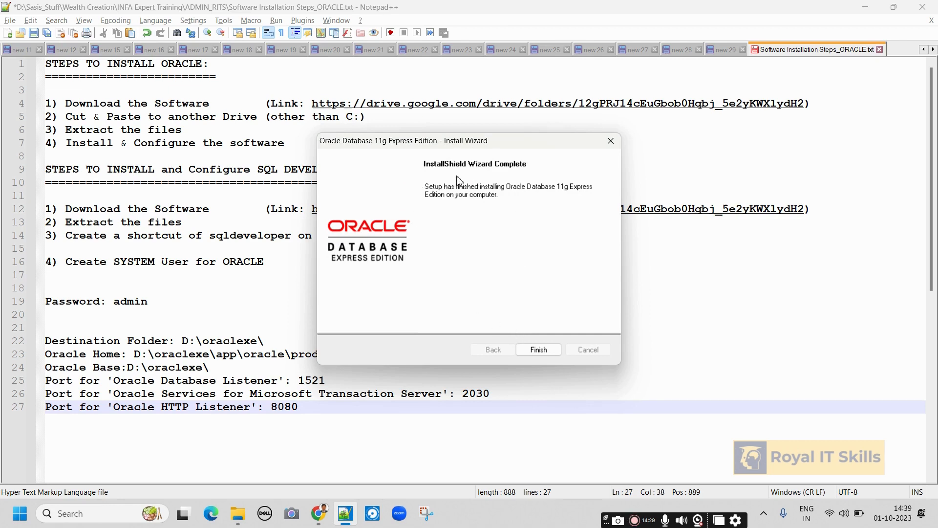
Finish the install wizard, then minimize Notepad++ and File Explorer.
{"action": "left_click", "coordinate": [539, 349]}
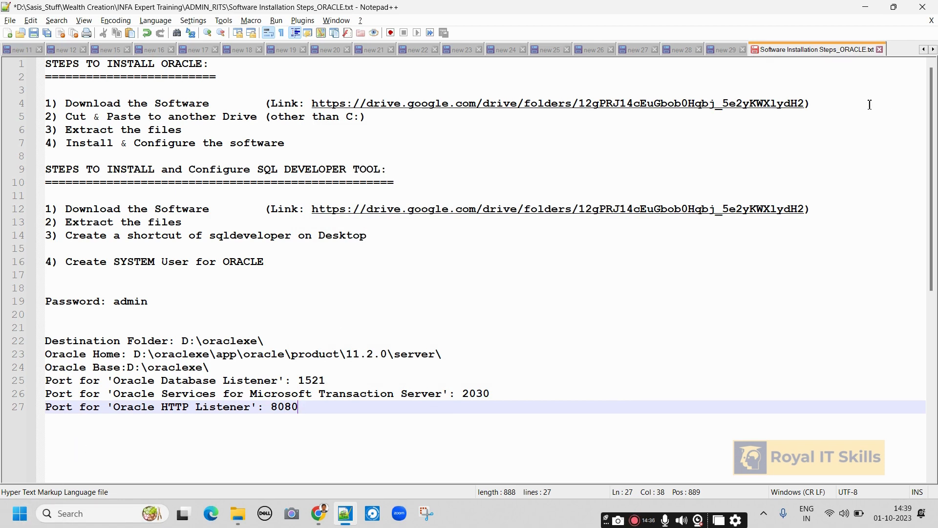
{"action": "left_click", "coordinate": [865, 7]}
{"action": "left_click", "coordinate": [861, 10]}
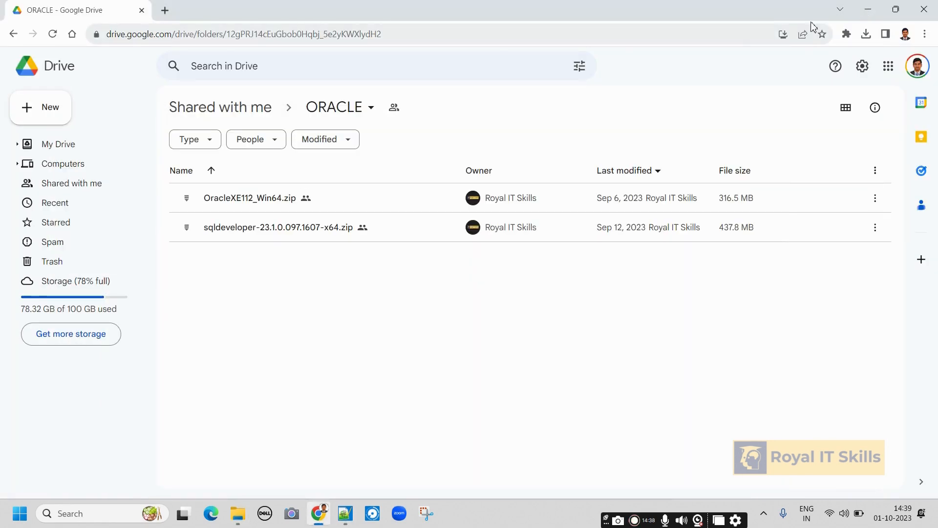
Minimize Chrome to show the desktop with the Get Started With Oracle Database 11g icon.
{"action": "left_click", "coordinate": [868, 10]}
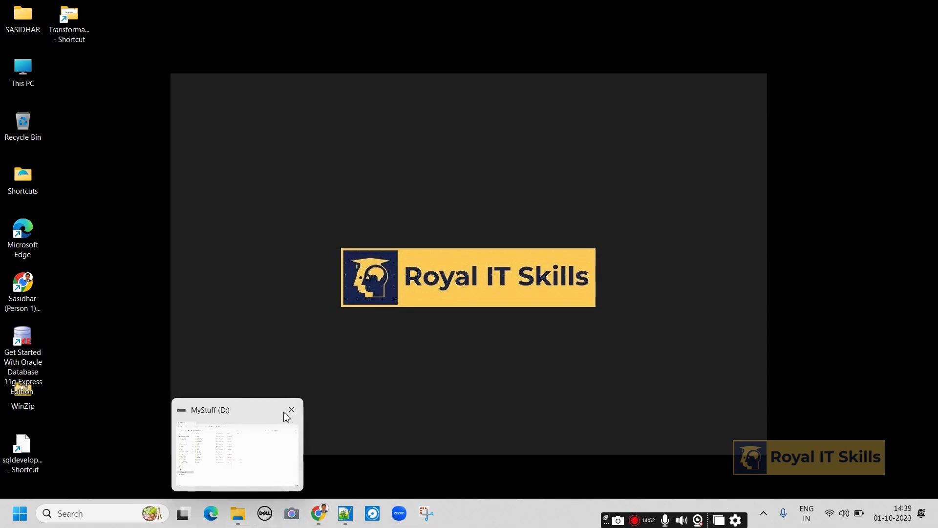
Browse to D:\Softwares\sqldeveloper-23.1.0.097.1607-x64 (1)\sqldeveloper in File Explorer.
{"action": "left_click", "coordinate": [238, 513]}
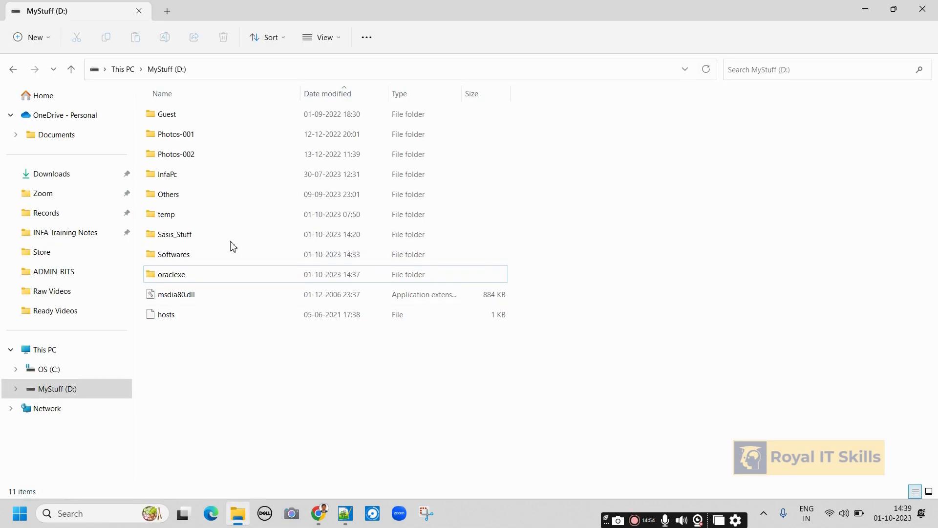
{"action": "double_click", "coordinate": [175, 254]}
{"action": "left_click", "coordinate": [190, 141]}
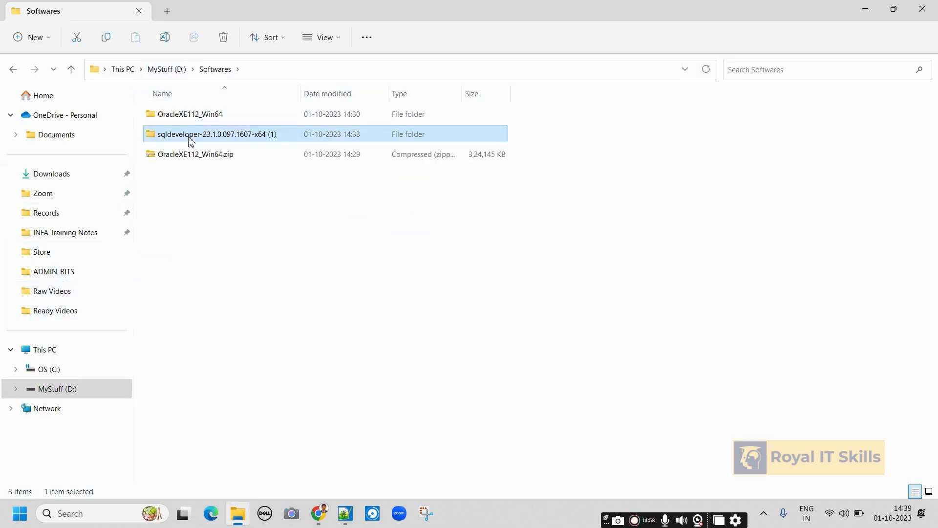
{"action": "double_click", "coordinate": [190, 141]}
{"action": "double_click", "coordinate": [183, 115]}
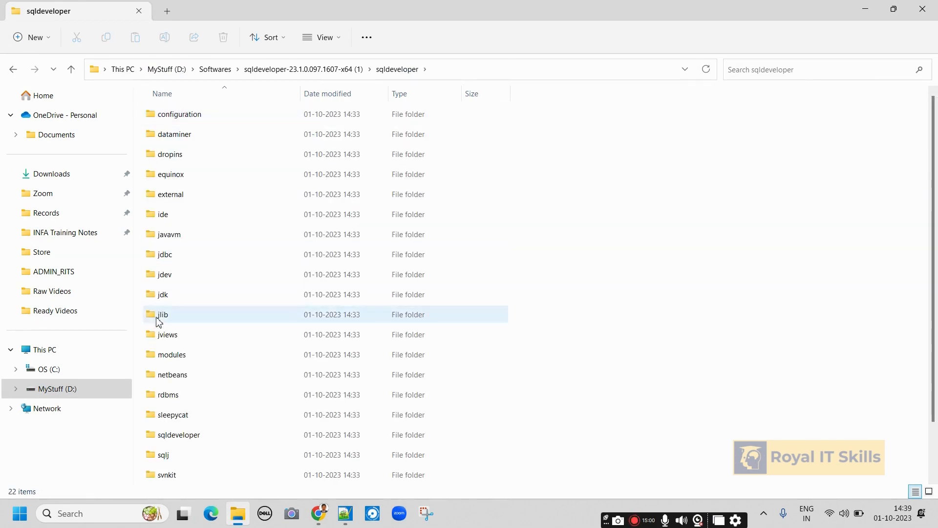
{"action": "left_click", "coordinate": [21, 514]}
{"action": "type", "text": "s"}
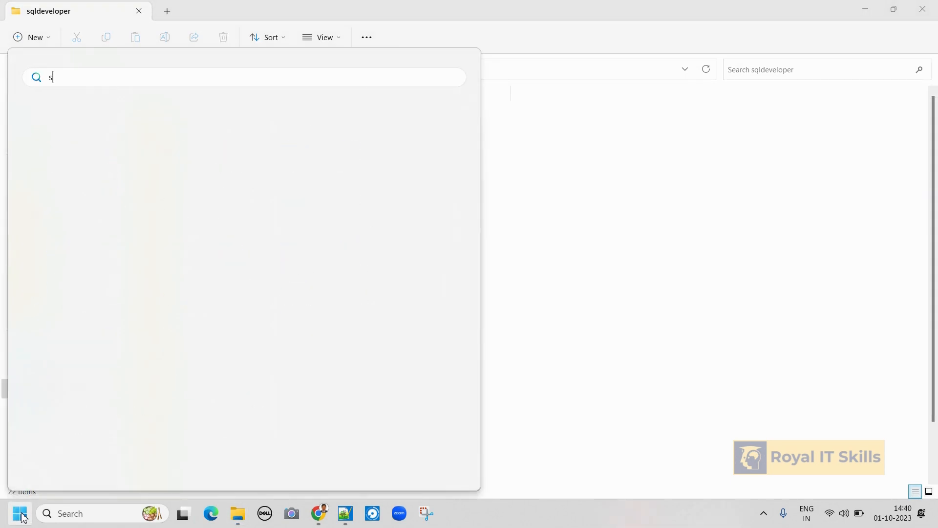
{"action": "type", "text": "l"}
{"action": "key", "text": "BackSpace"}
{"action": "key", "text": "Return"}
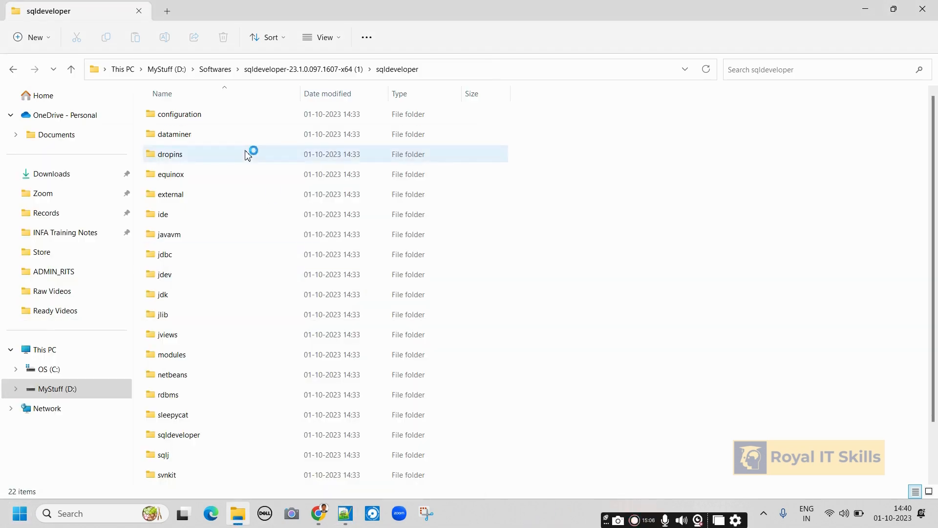
Re-enter the inner sqldeveloper folder and select sqldeveloper.exe.
{"action": "left_click", "coordinate": [337, 69]}
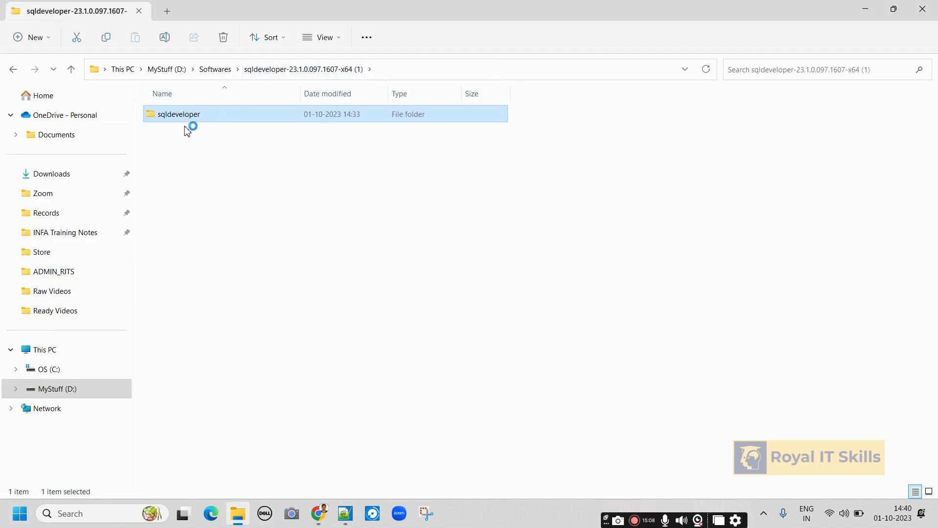
{"action": "left_click", "coordinate": [216, 70]}
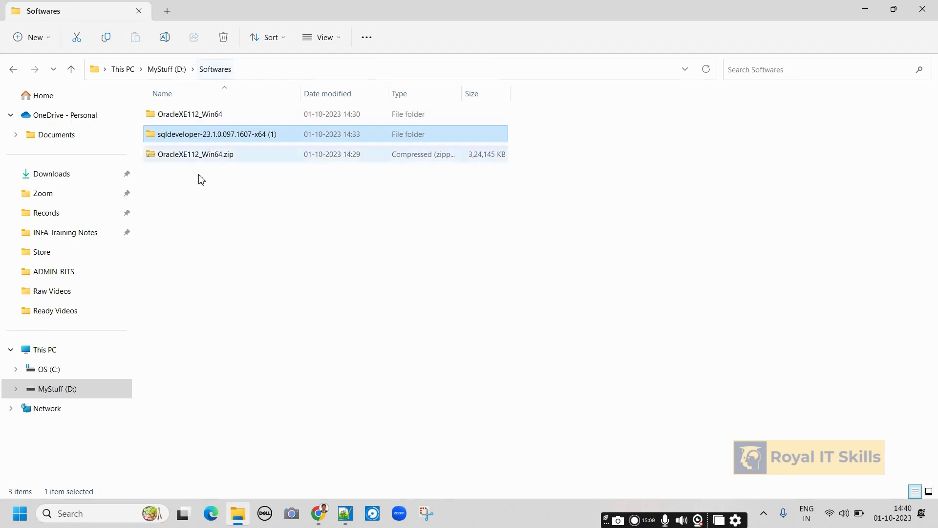
{"action": "double_click", "coordinate": [194, 141]}
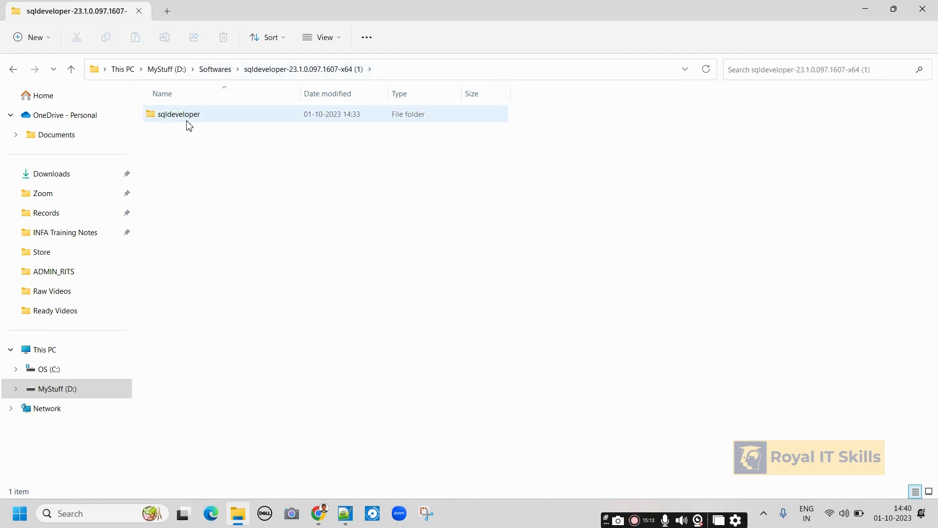
{"action": "double_click", "coordinate": [185, 117]}
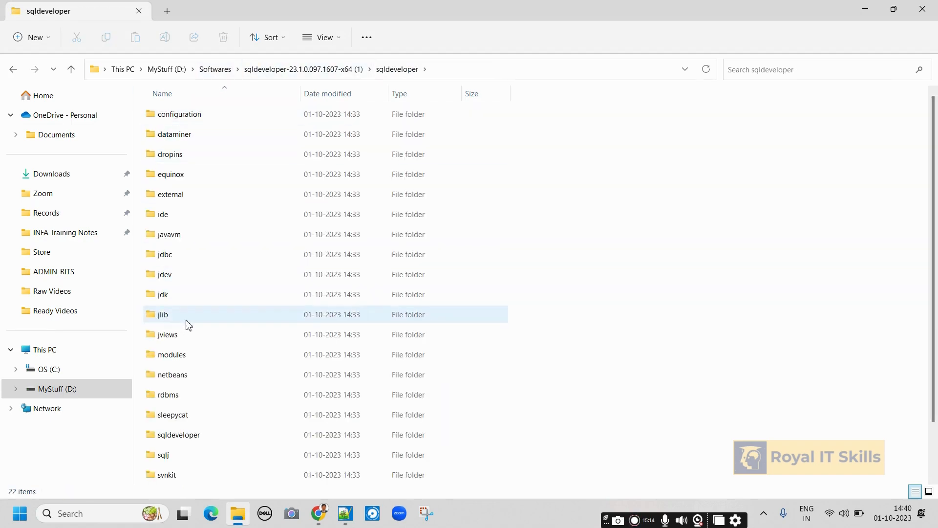
{"action": "scroll", "coordinate": [186, 324], "scroll_direction": "down", "scroll_amount": 1}
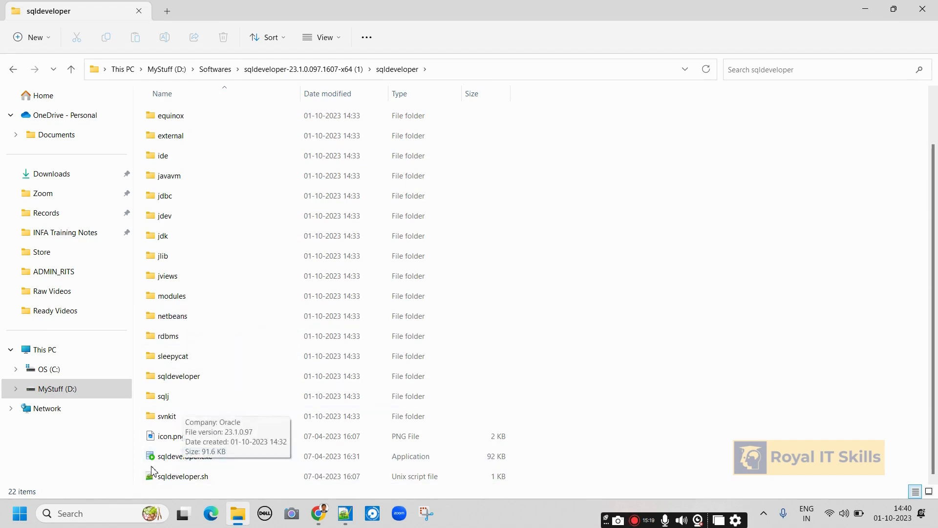
{"action": "left_click", "coordinate": [196, 462]}
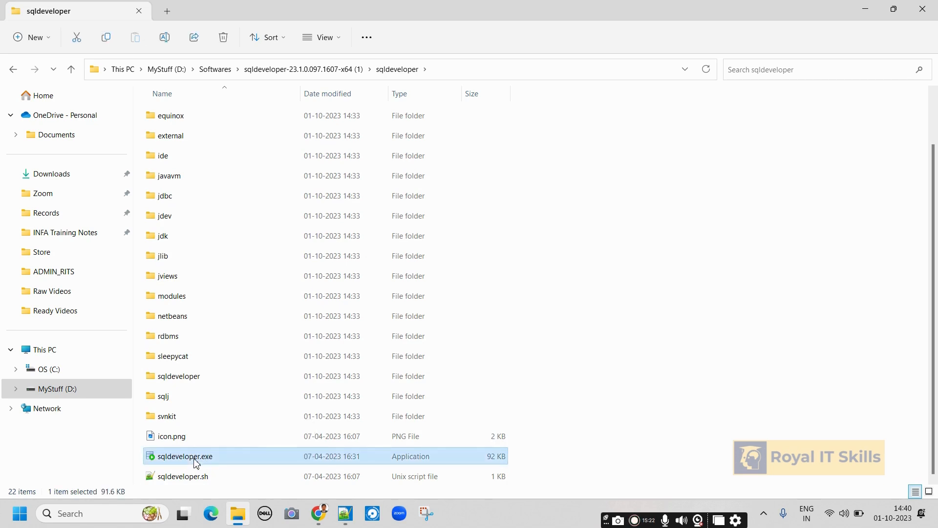
Send sqldeveloper.exe to the desktop as a shortcut and minimize File Explorer.
{"action": "right_click", "coordinate": [196, 463]}
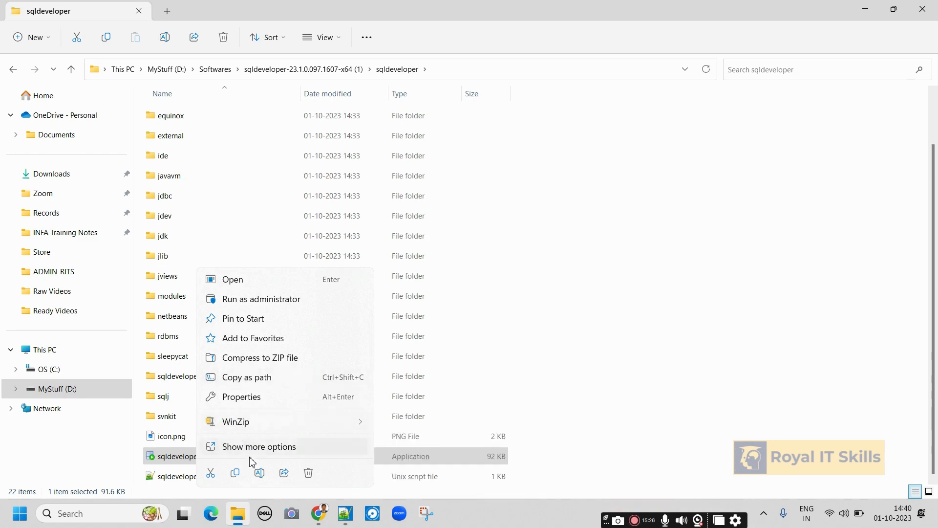
{"action": "left_click", "coordinate": [274, 447]}
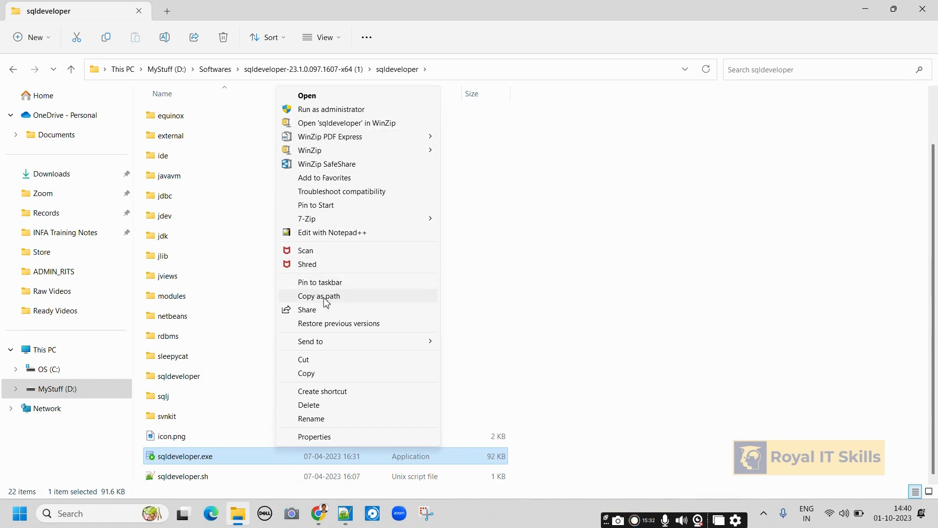
{"action": "mouse_move", "coordinate": [323, 344]}
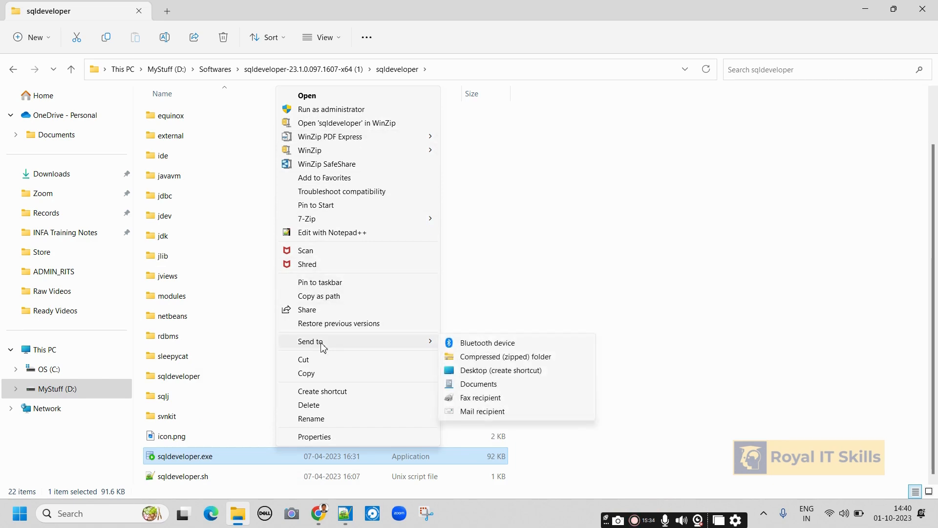
{"action": "left_click", "coordinate": [507, 372]}
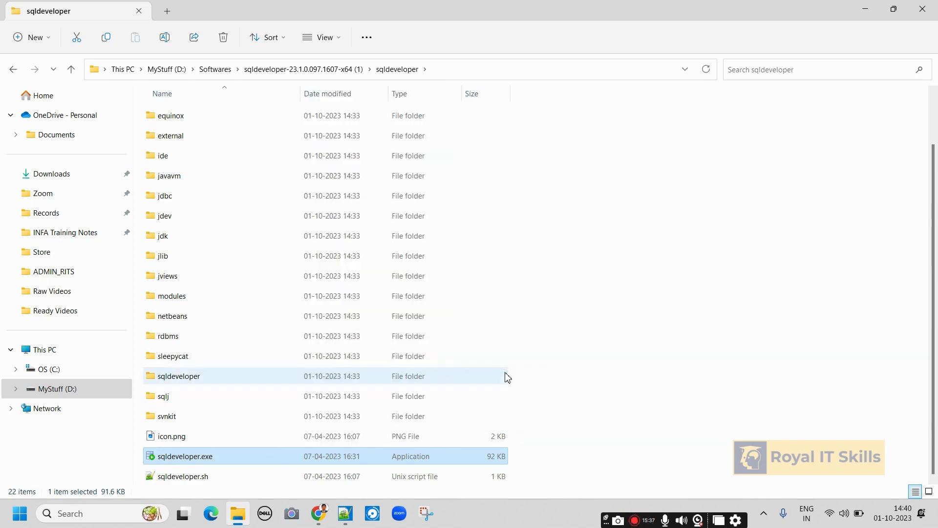
{"action": "left_click", "coordinate": [865, 9]}
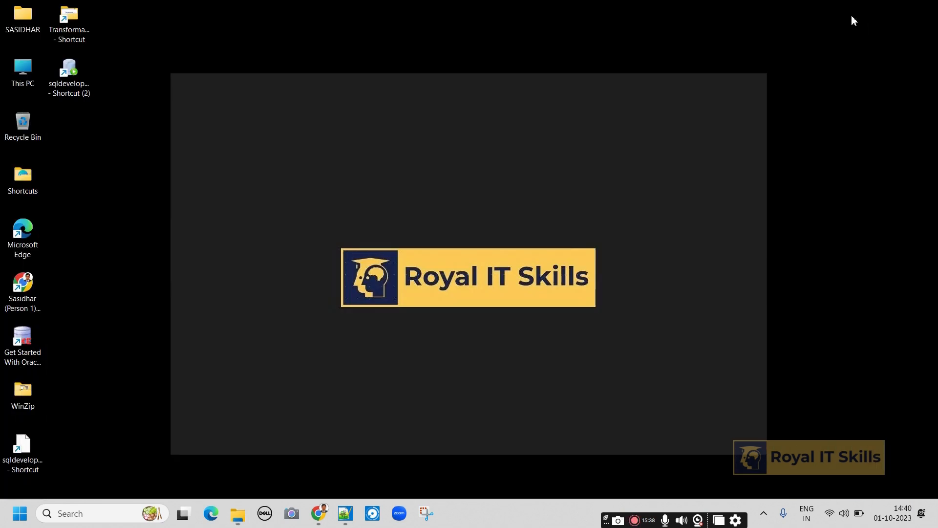
Launch Oracle SQL Developer 23.1.0 from the new sqldeveloper.exe desktop shortcut.
{"action": "left_click", "coordinate": [71, 70]}
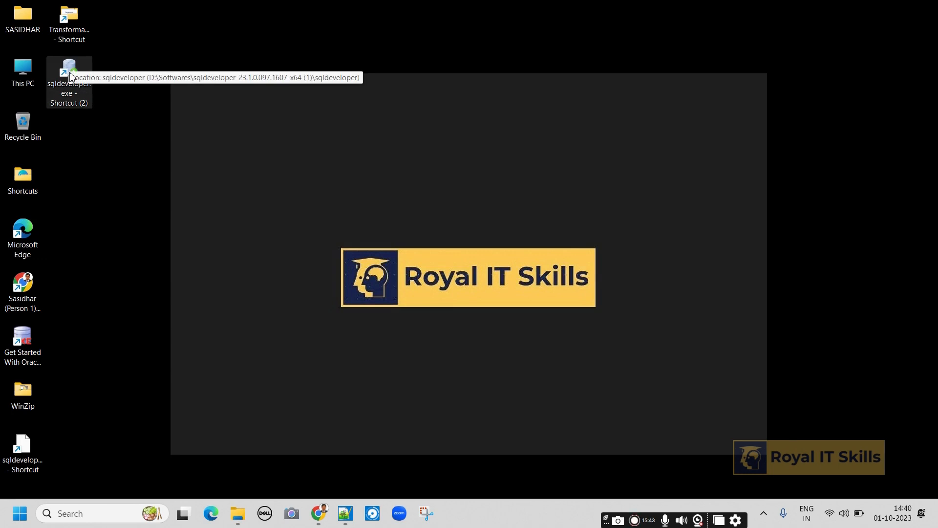
{"action": "double_click", "coordinate": [70, 75]}
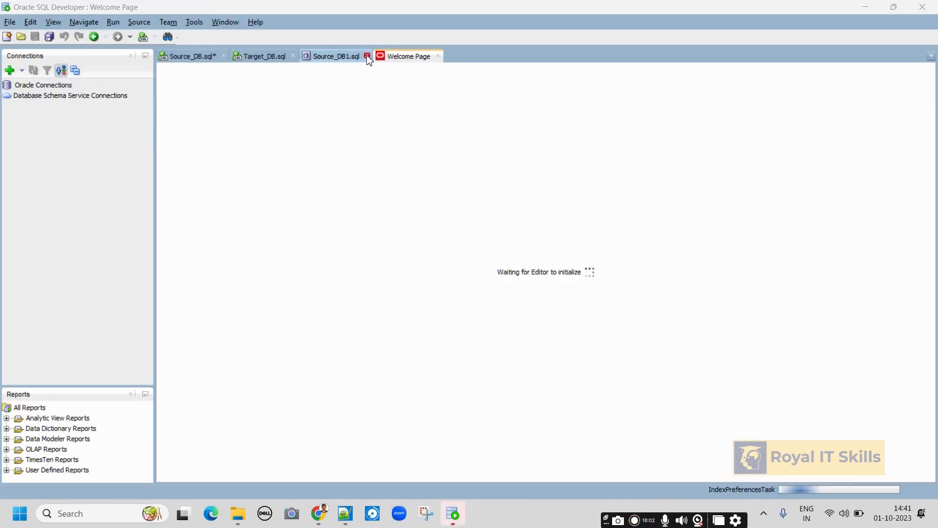
Close the Source_DB1.sql, Target_DB.sql and Source_DB.sql tabs.
{"action": "left_click", "coordinate": [366, 57]}
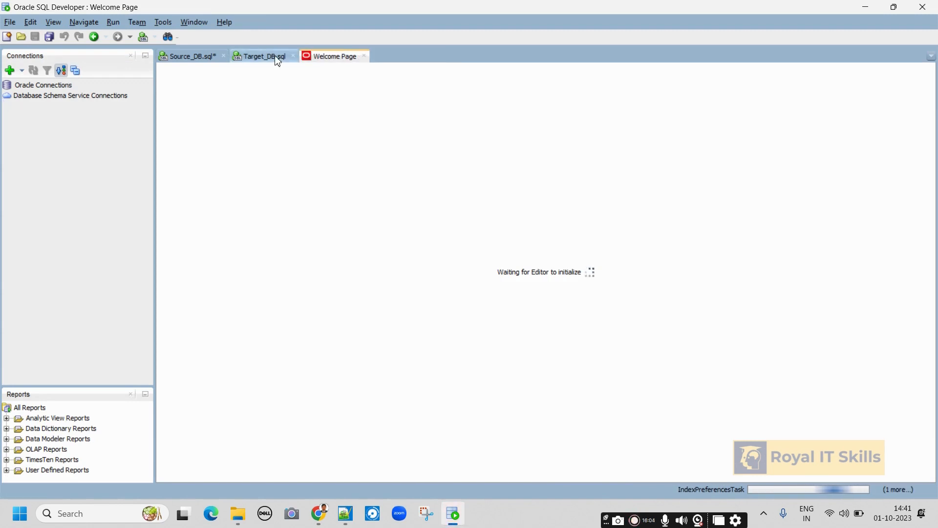
{"action": "left_click", "coordinate": [294, 56]}
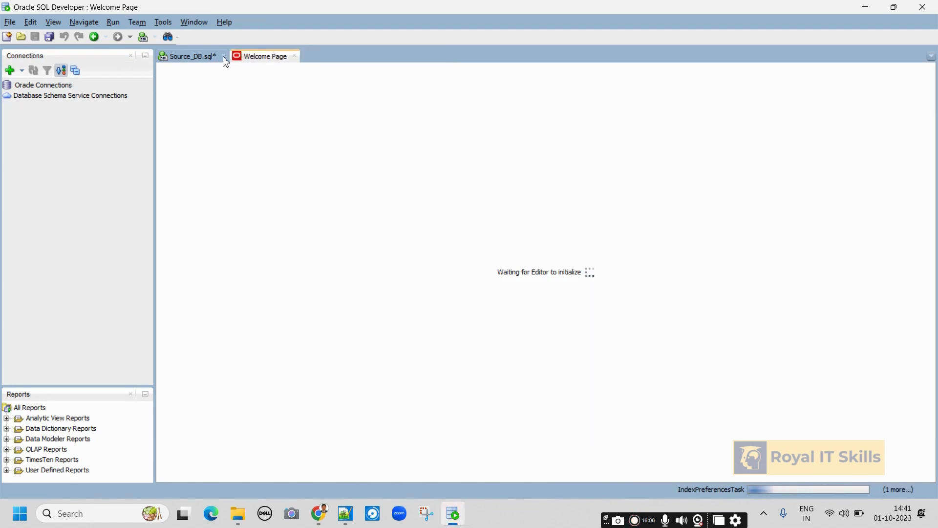
{"action": "left_click", "coordinate": [224, 57]}
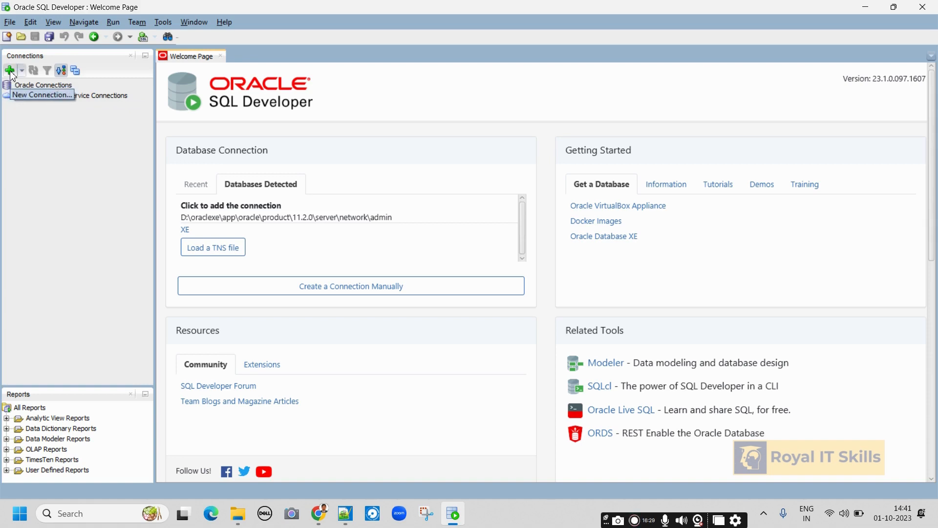
Fill in a new SYSTEM connection with its password, default role, and Save Password ticked.
{"action": "left_click", "coordinate": [11, 75]}
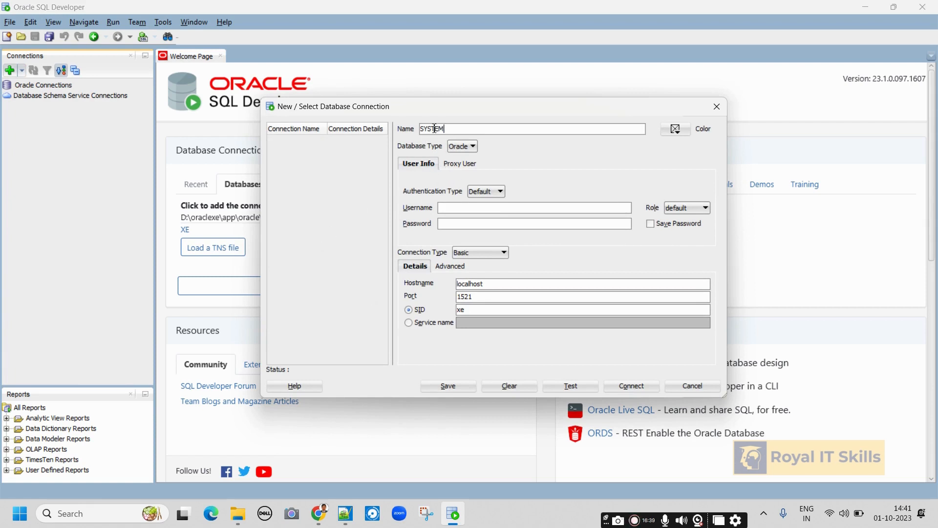
{"action": "left_click", "coordinate": [448, 209]}
{"action": "type", "text": "•"}
{"action": "left_click", "coordinate": [707, 210]}
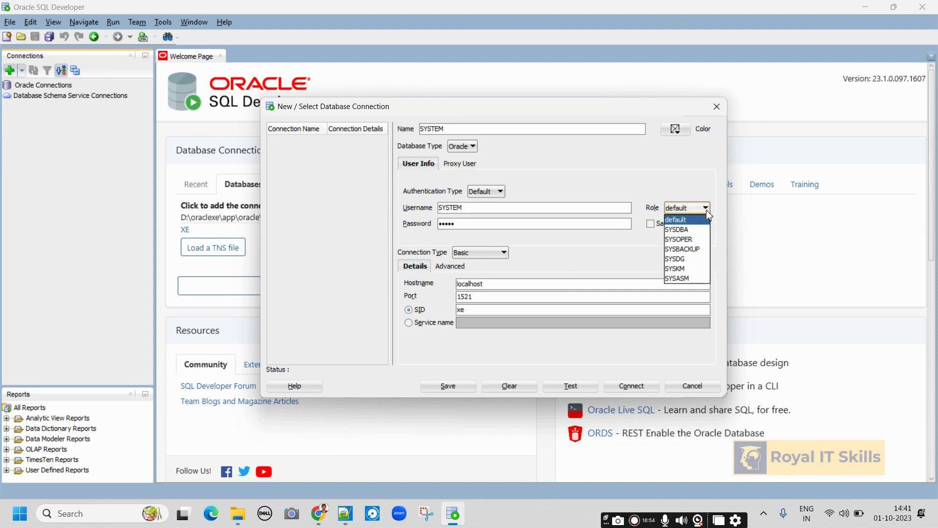
{"action": "left_click", "coordinate": [628, 244]}
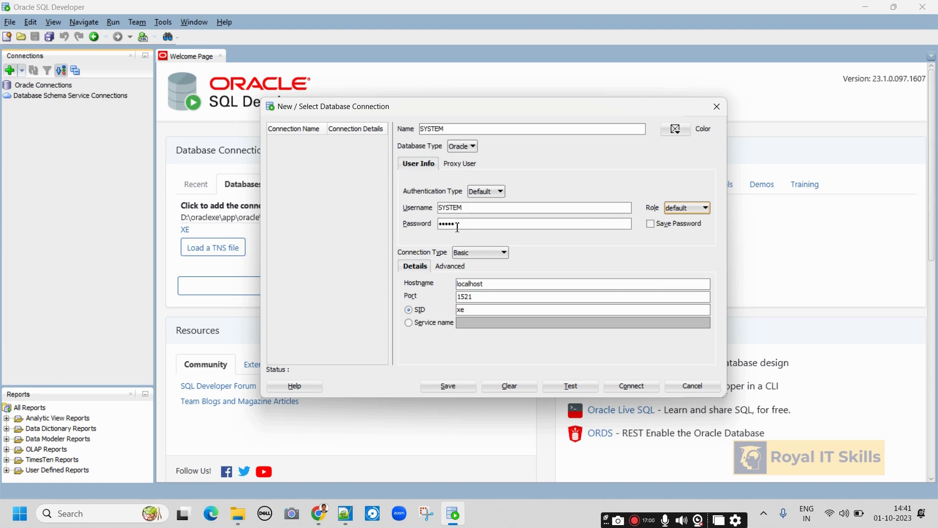
{"action": "left_click", "coordinate": [650, 224]}
Test, save and connect the SYSTEM connection to localhost:1521, SID xe.
{"action": "left_click", "coordinate": [573, 386]}
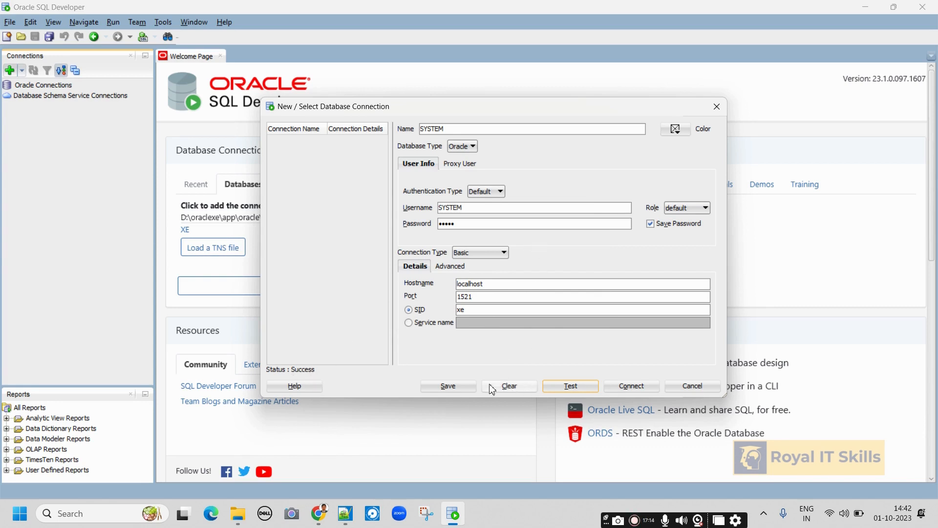
{"action": "left_click", "coordinate": [450, 391]}
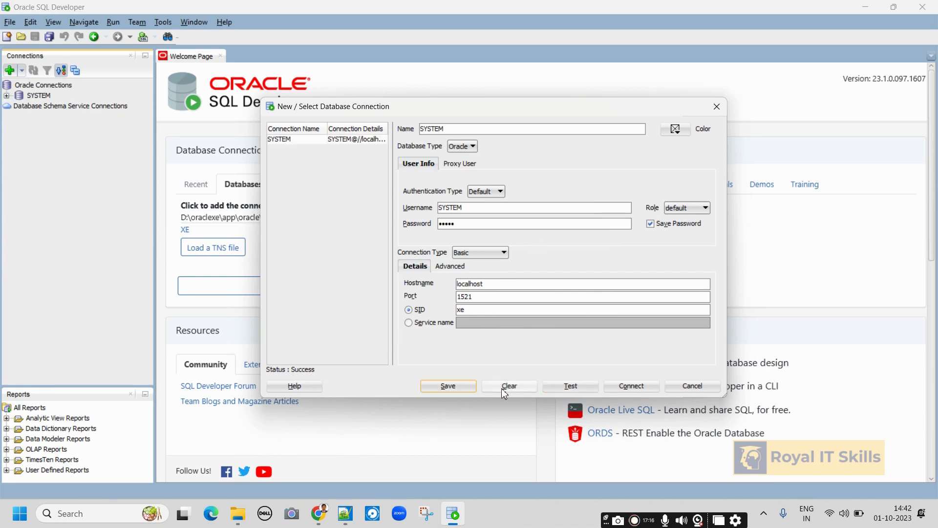
{"action": "left_click", "coordinate": [641, 393]}
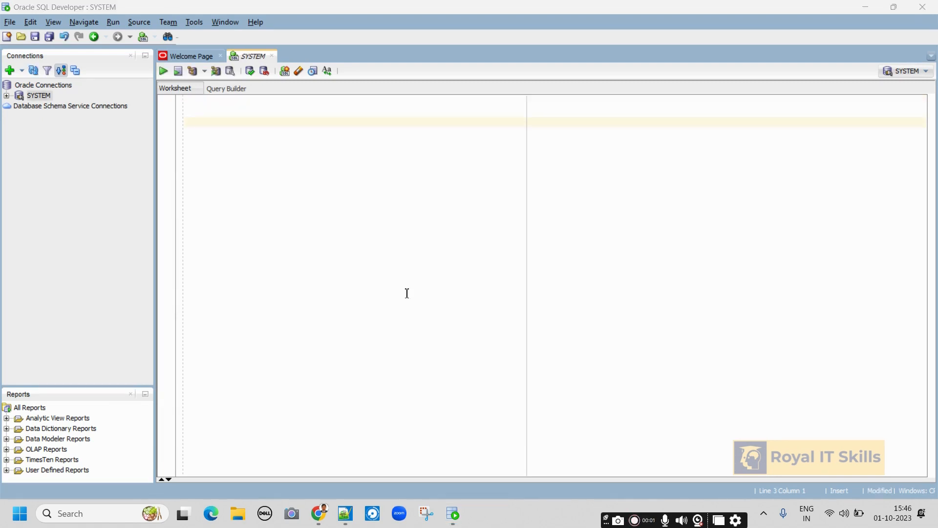
Type 'create user <user_name> identified by <password>;' on the worksheet's first line.
{"action": "left_click", "coordinate": [233, 102]}
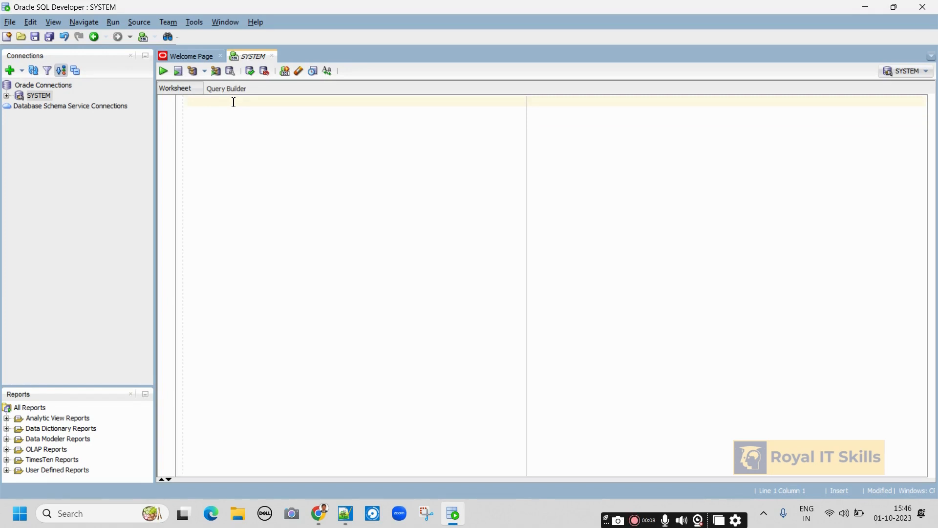
{"action": "type", "text": "create user <user_name> "}
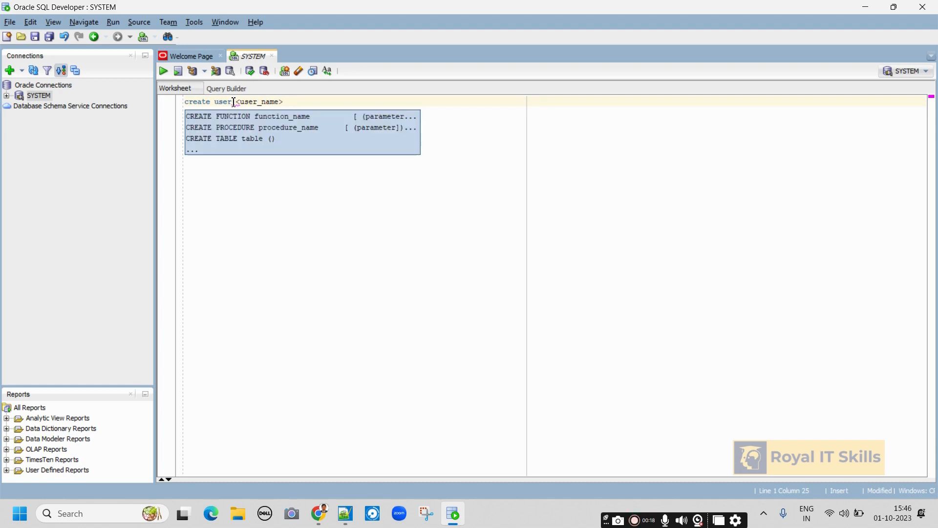
{"action": "type", "text": "identi"}
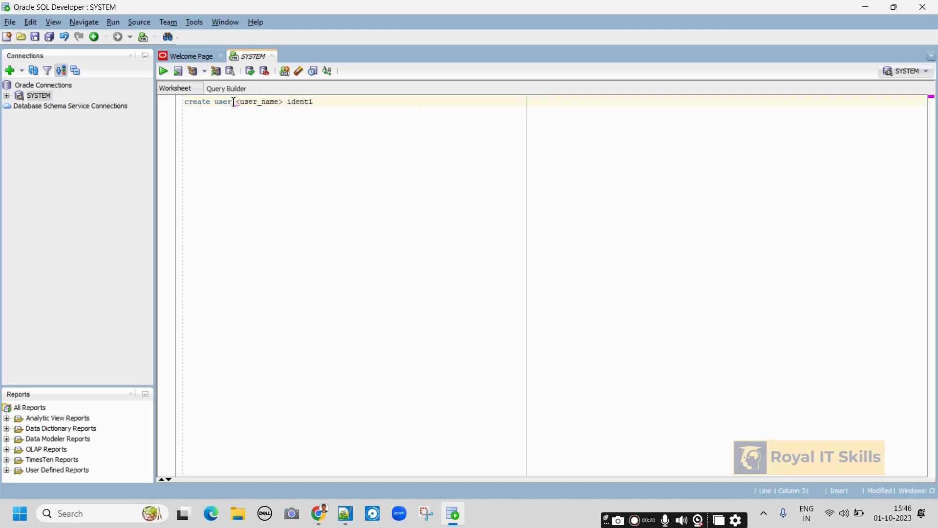
{"action": "type", "text": "fied by <password"}
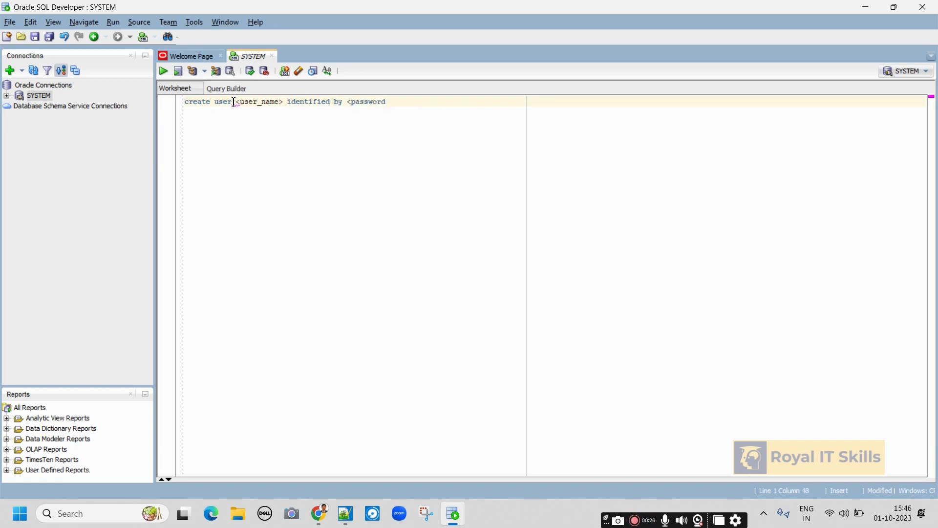
{"action": "type", "text": ">;"}
{"action": "key", "text": "Return"}
{"action": "key", "text": "Return"}
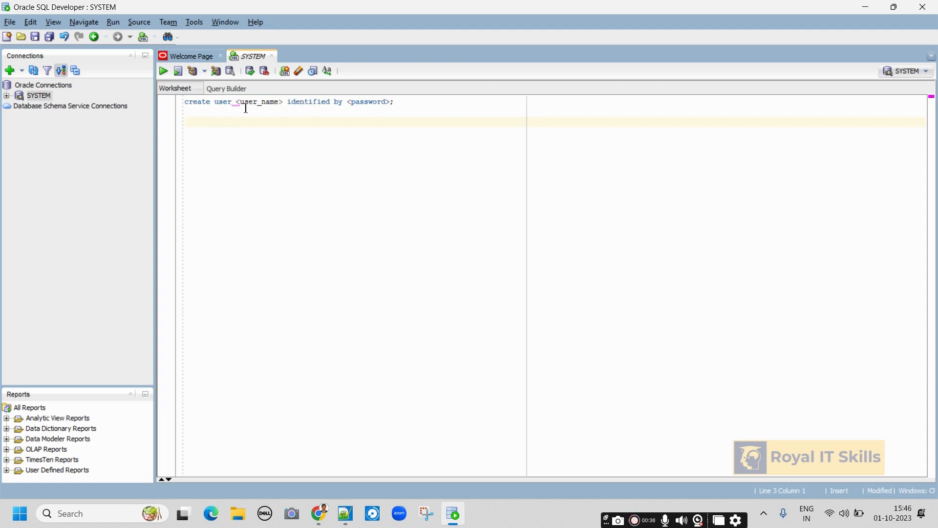
Remove the angle brackets around user_name and password, then add a fresh line below.
{"action": "key", "text": "BackSpace"}
{"action": "left_click", "coordinate": [282, 102]}
{"action": "key", "text": "BackSpace"}
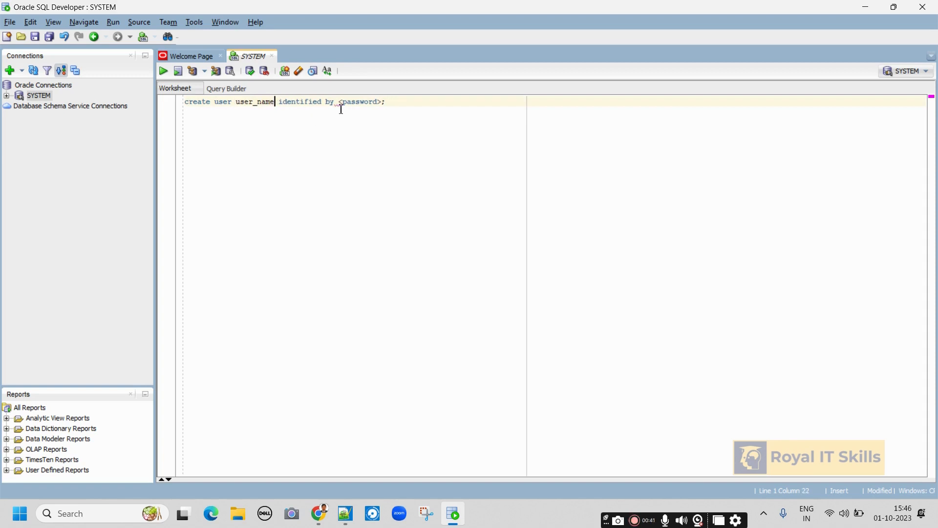
{"action": "left_click", "coordinate": [344, 102]}
{"action": "key", "text": "BackSpace"}
{"action": "left_click", "coordinate": [375, 103]}
{"action": "key", "text": "BackSpace"}
{"action": "left_click_drag", "start_coordinate": [236, 102], "coordinate": [275, 106]}
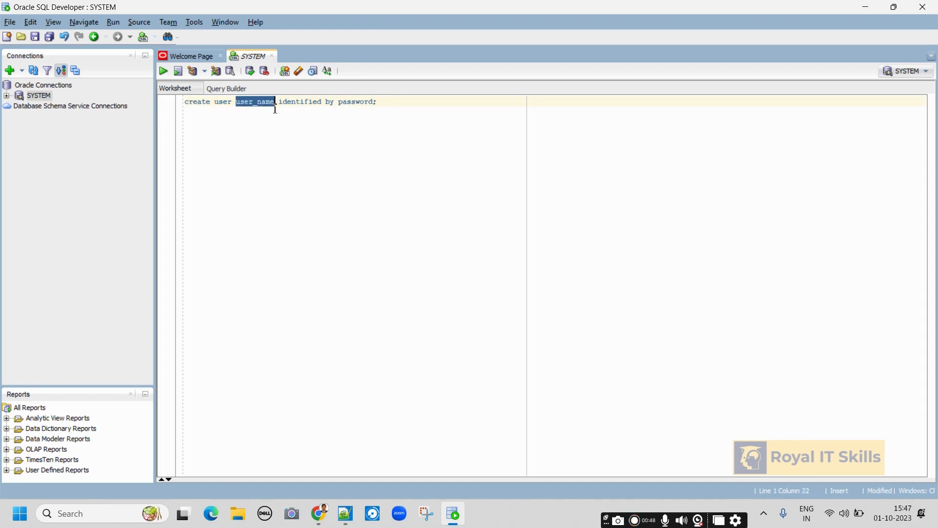
{"action": "left_click", "coordinate": [391, 109]}
{"action": "key", "text": "Return"}
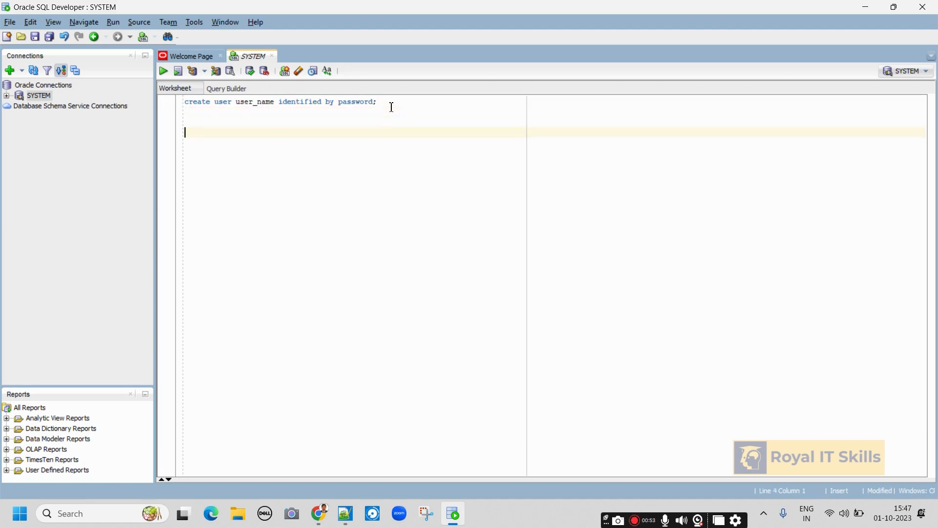
Write 'create user RoyalITSkills identified by' with a password on line 4 and select that statement.
{"action": "type", "text": "create user"}
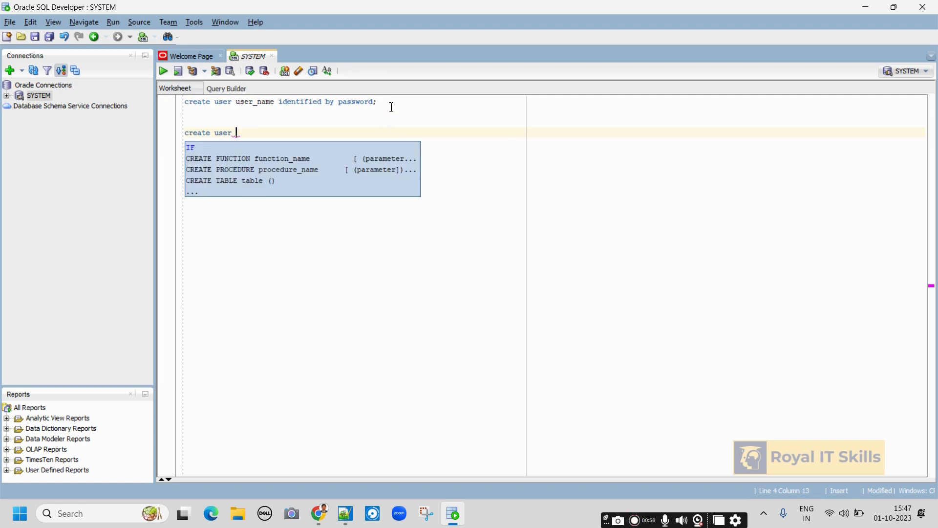
{"action": "type", "text": " Royal"}
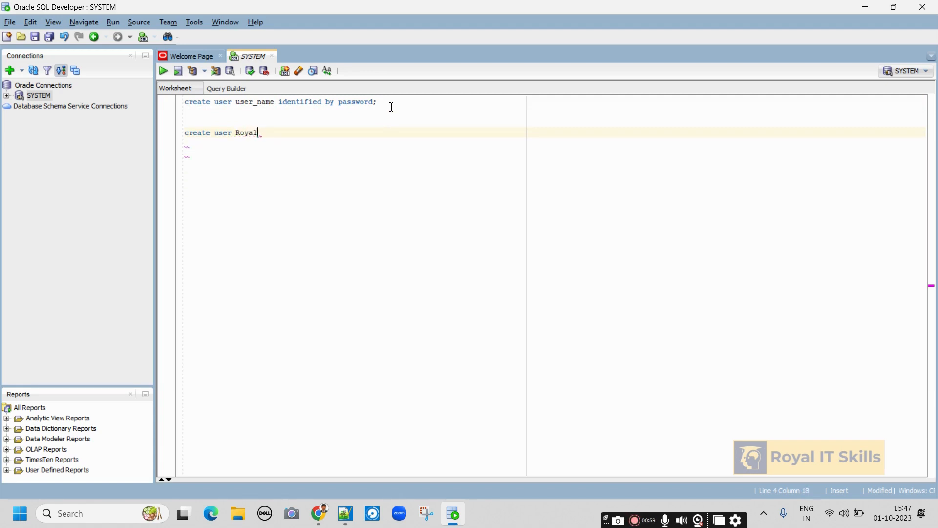
{"action": "type", "text": "ITSkills iden"}
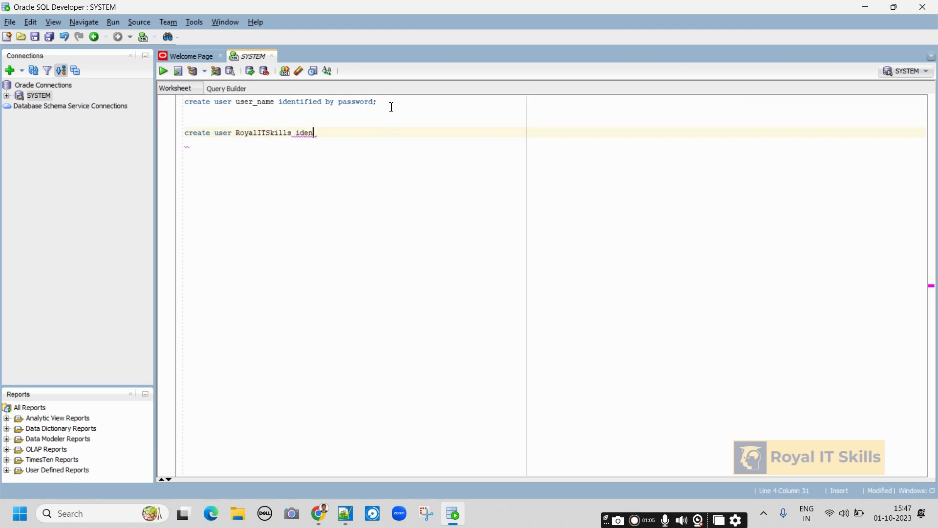
{"action": "type", "text": "tified by "}
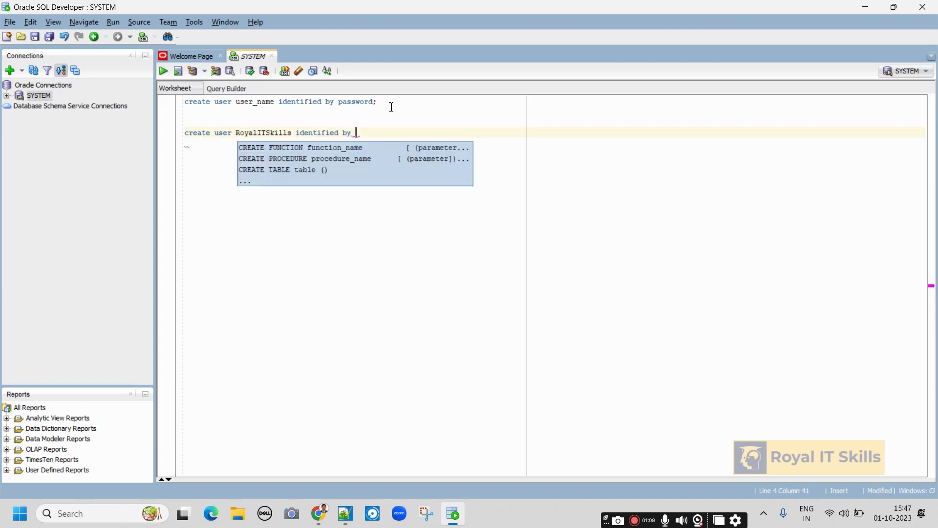
{"action": "type", "text": "a"}
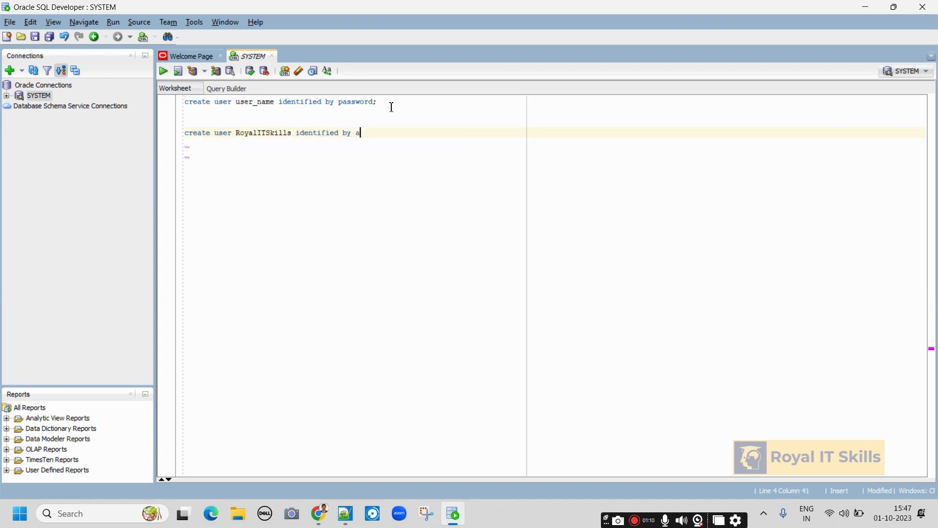
{"action": "type", "text": "dmin;"}
{"action": "left_click_drag", "start_coordinate": [384, 132], "coordinate": [169, 137]}
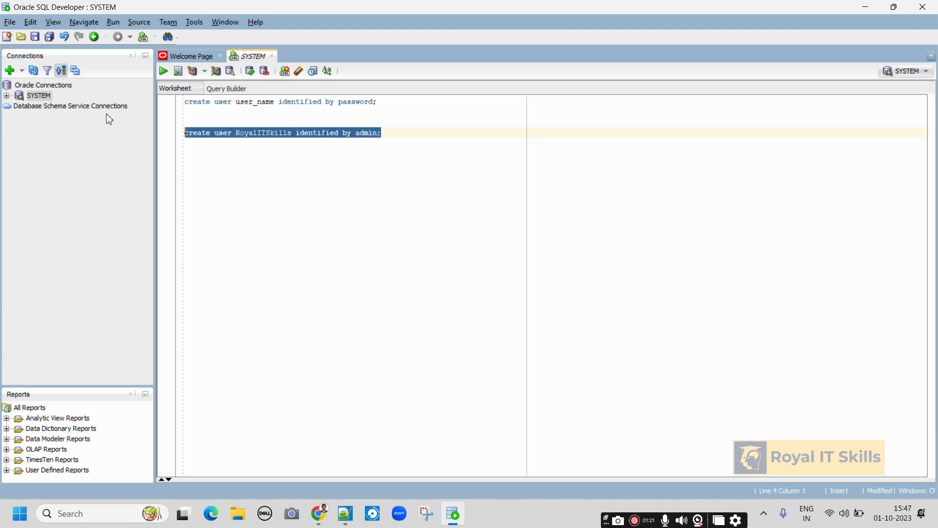
{"action": "left_click", "coordinate": [7, 96]}
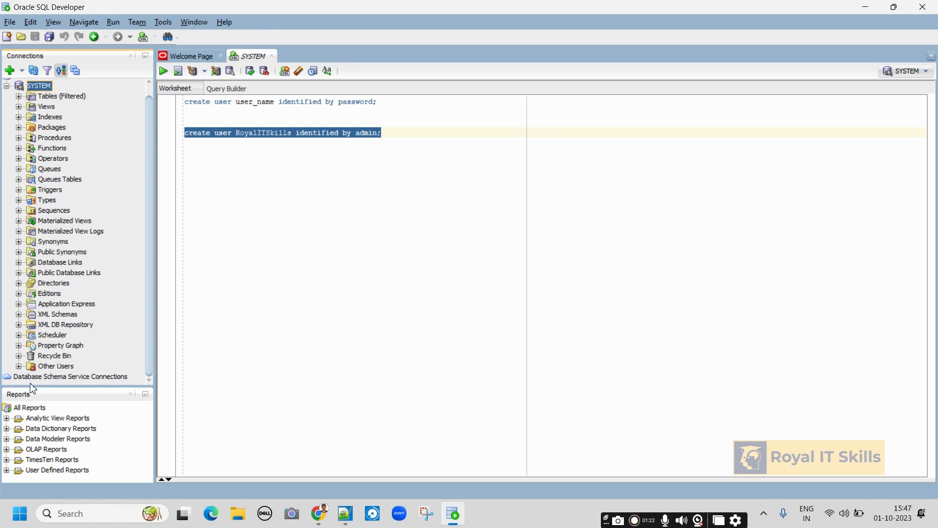
Run the create user statement and refresh Other Users to confirm ROYALITSKILLS is listed.
{"action": "left_click", "coordinate": [19, 367]}
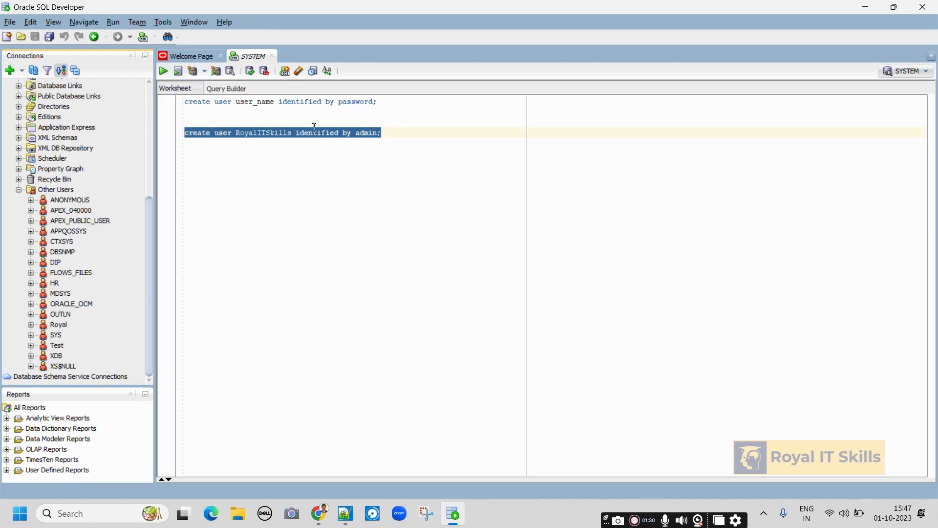
{"action": "left_click", "coordinate": [163, 71]}
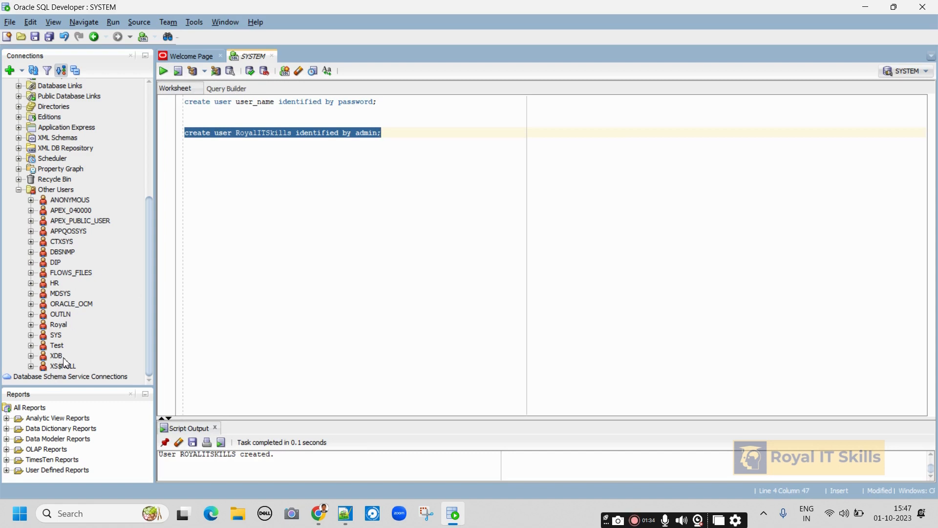
{"action": "right_click", "coordinate": [64, 189]}
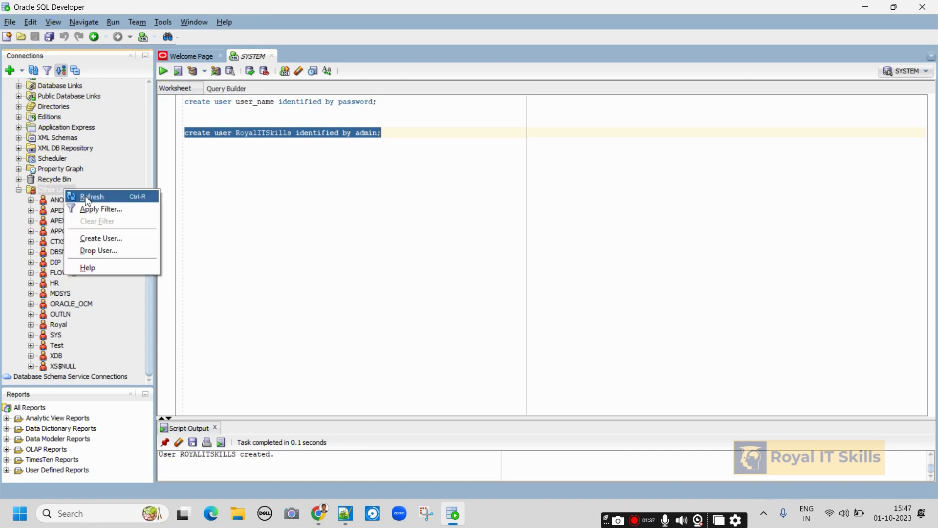
{"action": "left_click", "coordinate": [88, 200]}
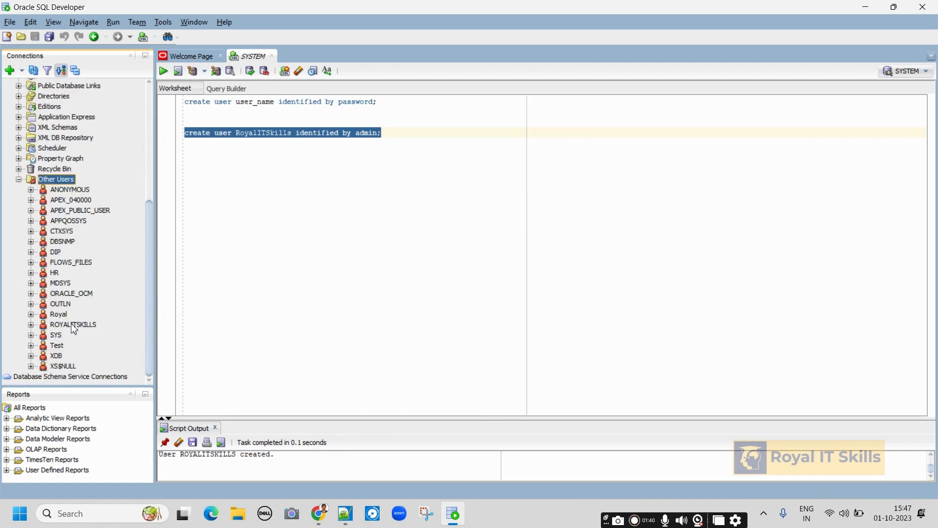
{"action": "left_click", "coordinate": [393, 135]}
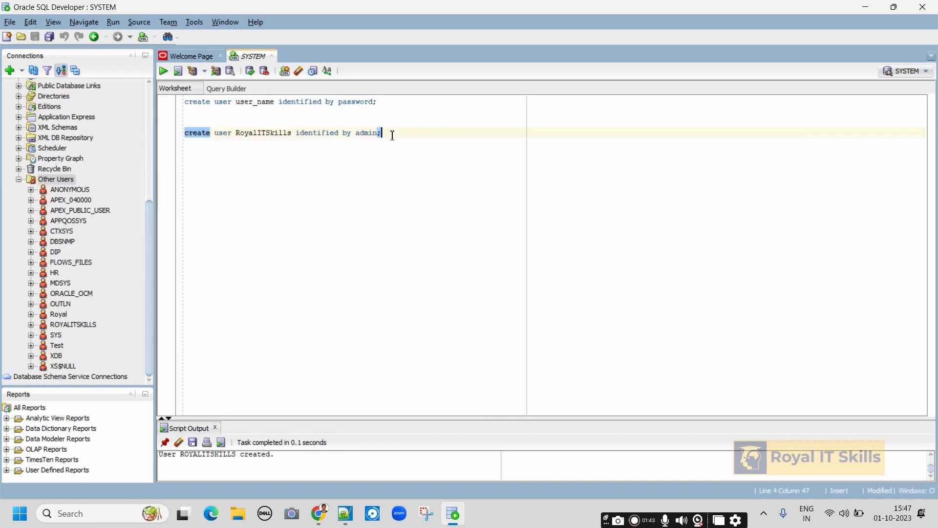
{"action": "left_click", "coordinate": [19, 180]}
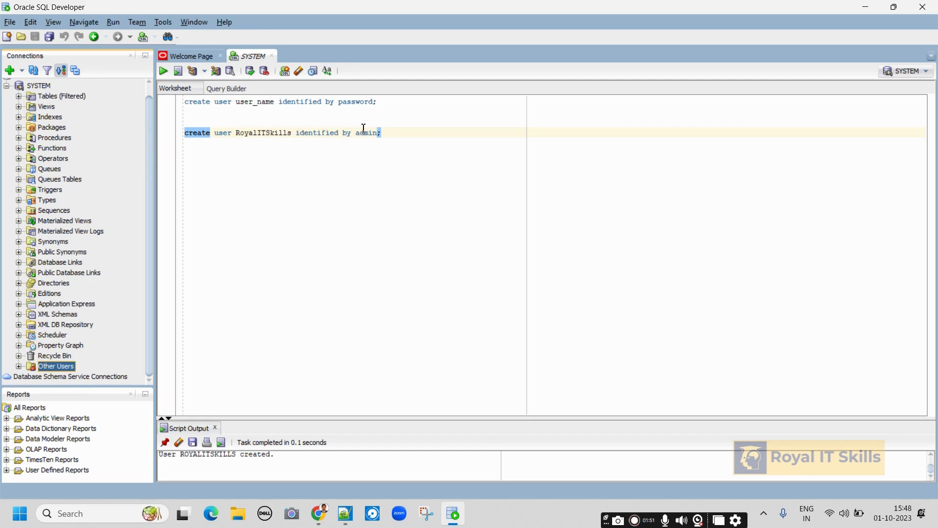
Add the template line 'grant grant_type to user_name' below the create user statement.
{"action": "left_click", "coordinate": [407, 140]}
{"action": "key", "text": "Return"}
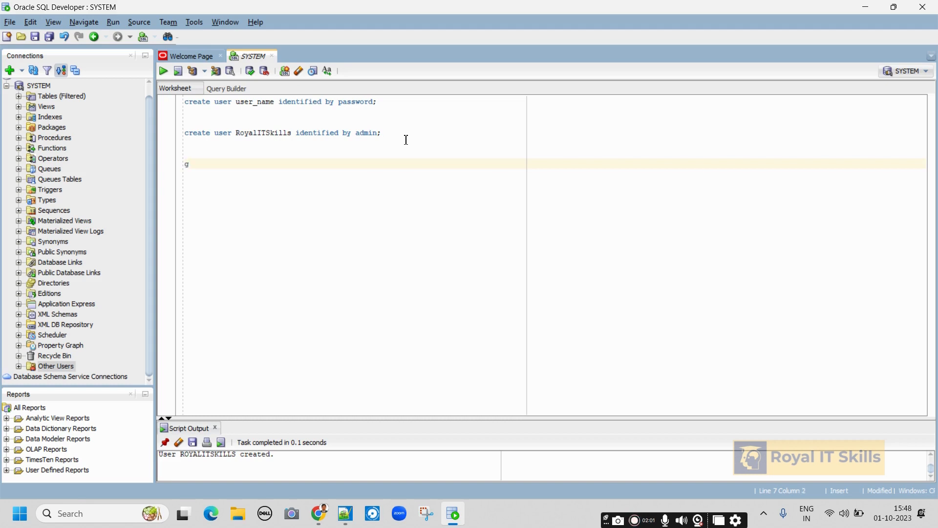
{"action": "type", "text": "grant "}
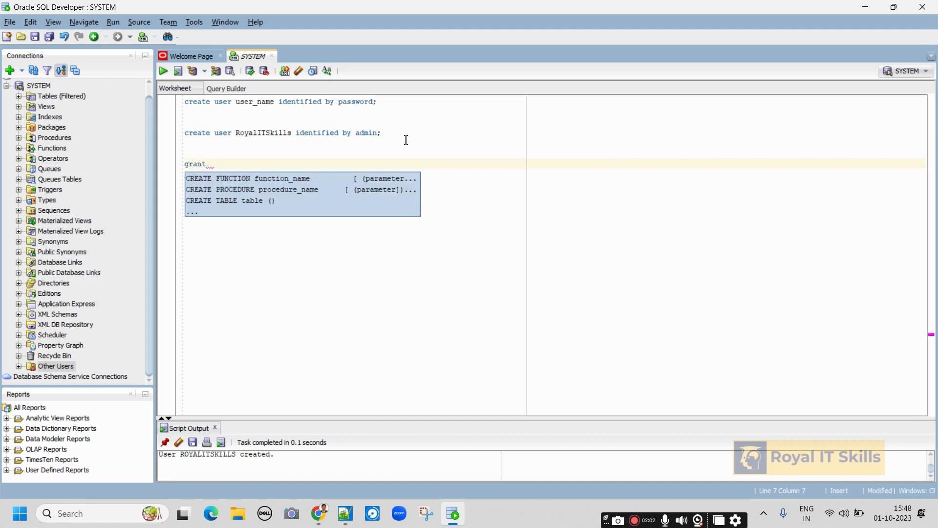
{"action": "type", "text": "grant"}
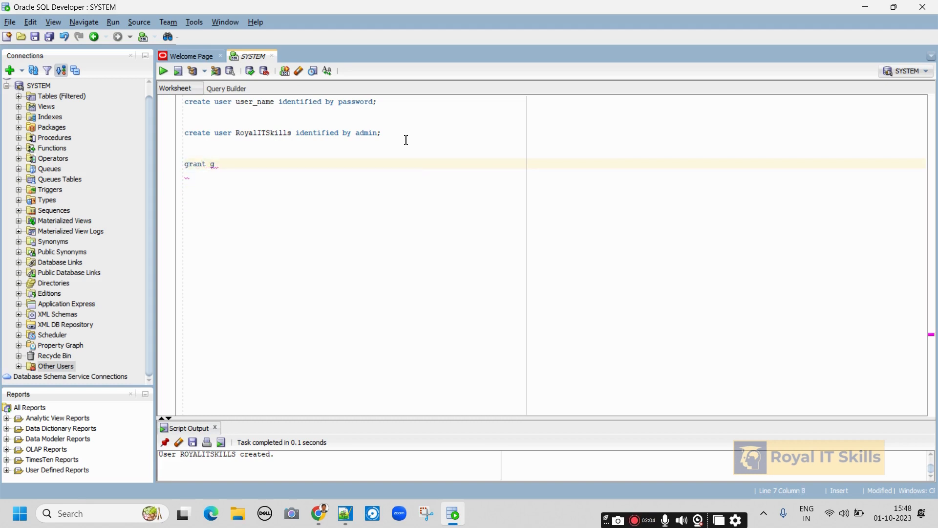
{"action": "key", "text": "BackSpace"}
{"action": "type", "text": "_type "}
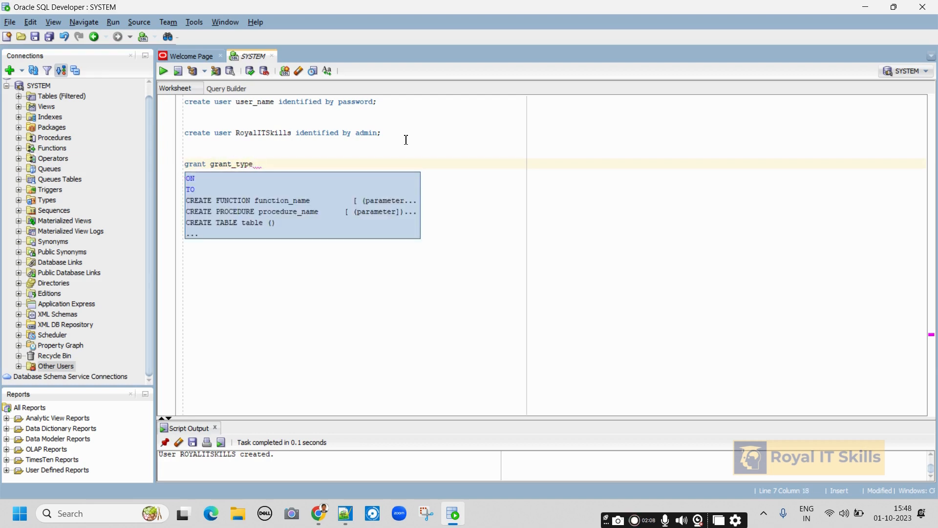
{"action": "type", "text": "to "}
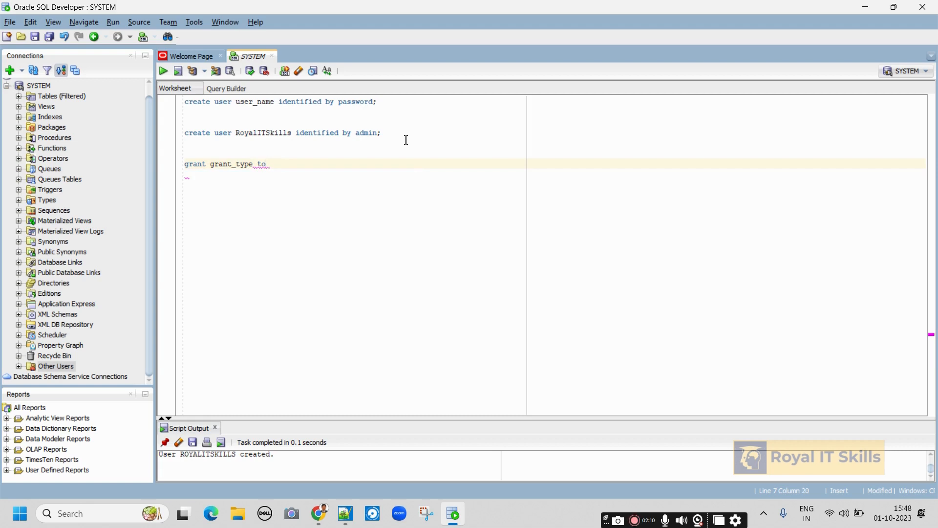
{"action": "type", "text": "user_name;"}
{"action": "left_click", "coordinate": [362, 157]}
{"action": "left_click", "coordinate": [363, 163]}
{"action": "left_click", "coordinate": [278, 184]}
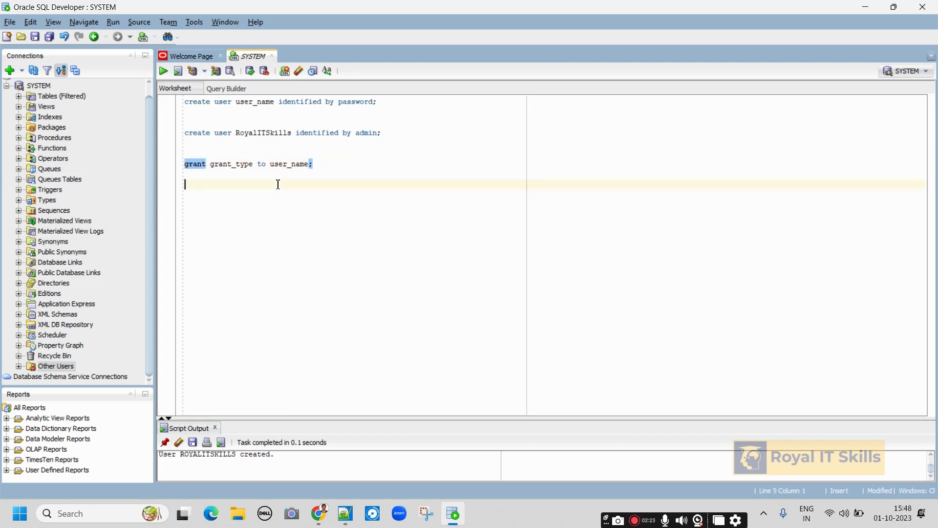
Write 'grant connect to RoyalITSkills;', reusing the copied user name, and run it.
{"action": "type", "text": "grant"}
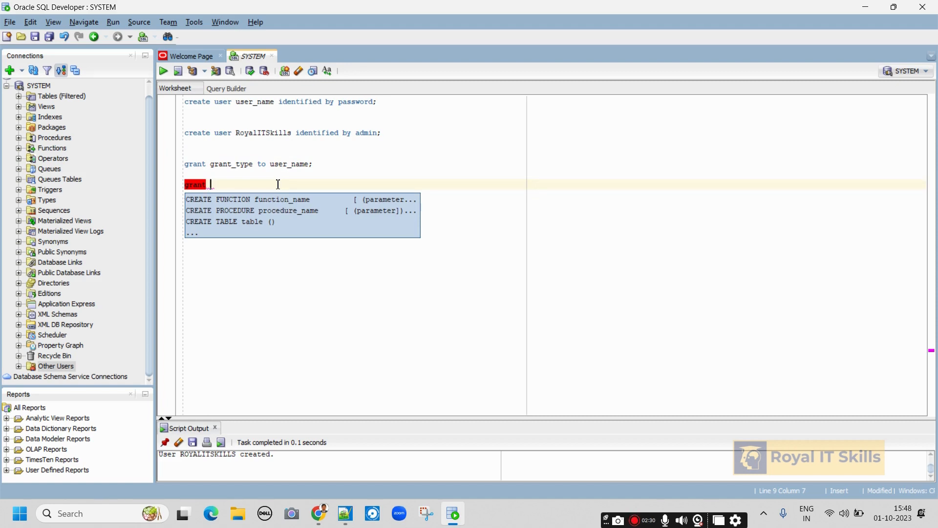
{"action": "type", "text": "connec"}
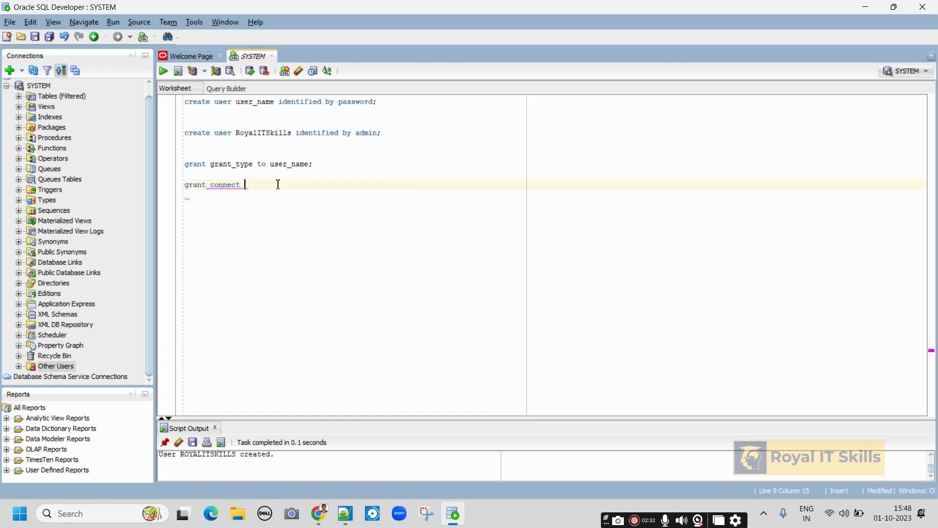
{"action": "type", "text": "t "}
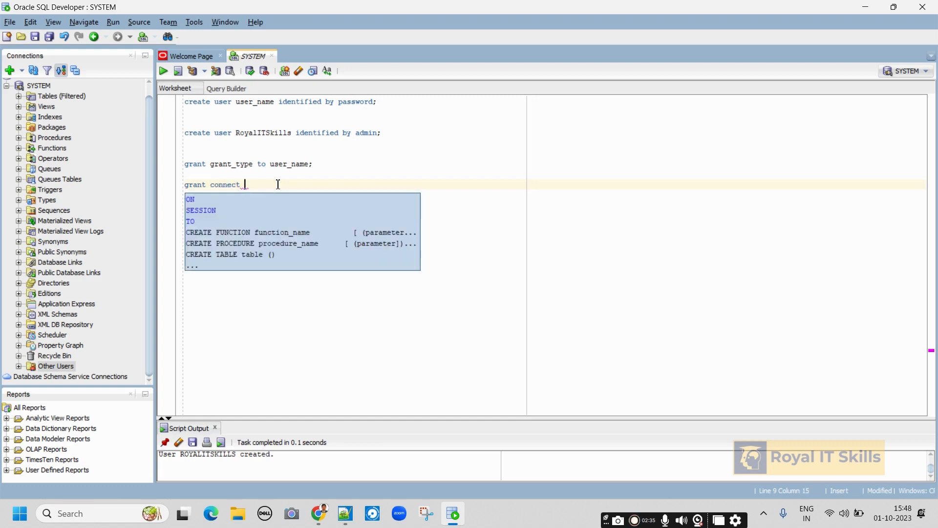
{"action": "type", "text": "to"}
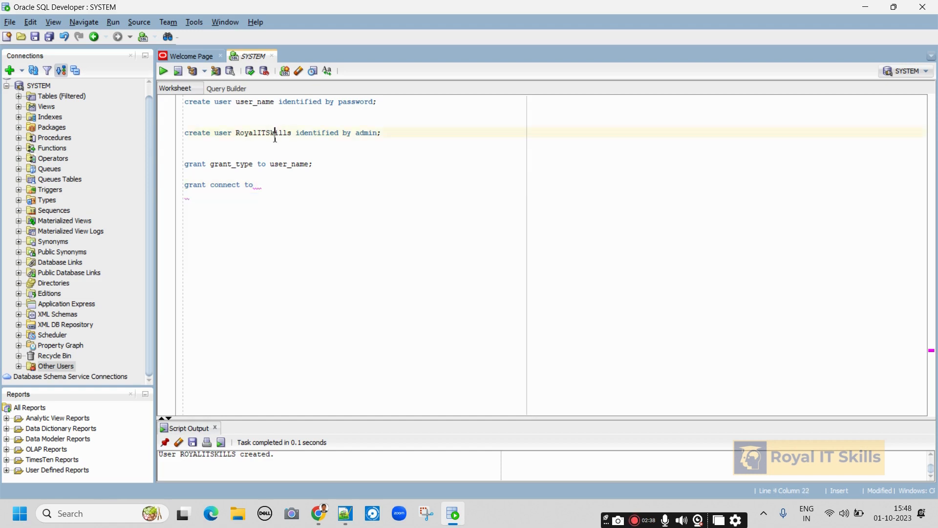
{"action": "double_click", "coordinate": [275, 134]}
{"action": "key", "text": "ctrl+c"}
{"action": "left_click", "coordinate": [276, 185]}
{"action": "key", "text": "ctrl+v"}
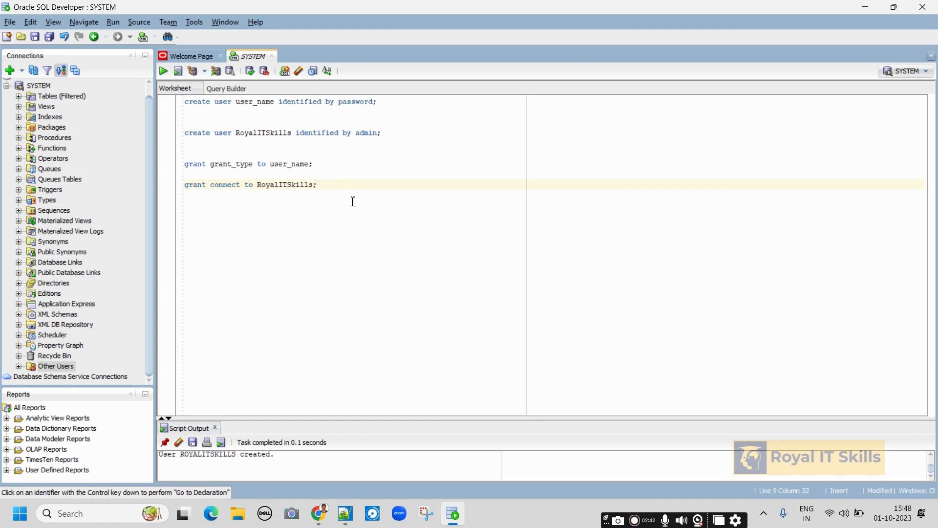
{"action": "left_click_drag", "start_coordinate": [320, 185], "coordinate": [182, 185]}
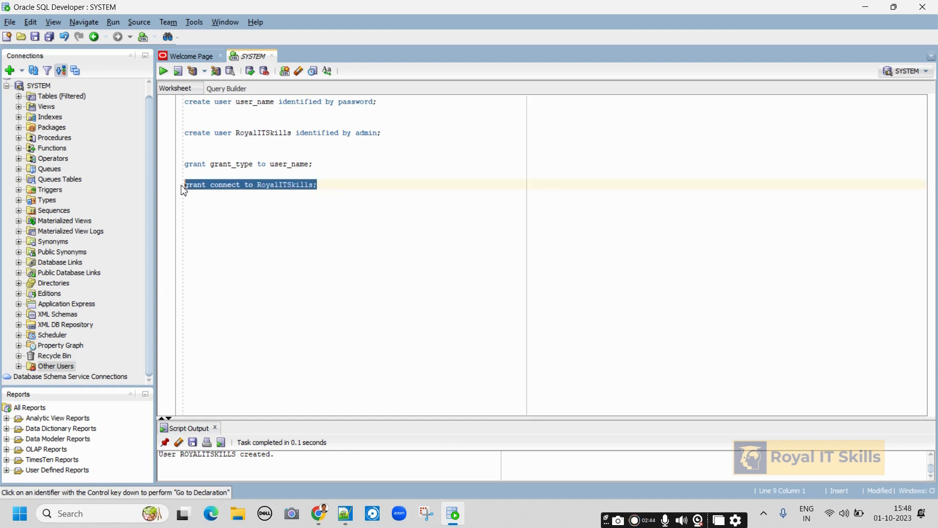
{"action": "left_click", "coordinate": [163, 72]}
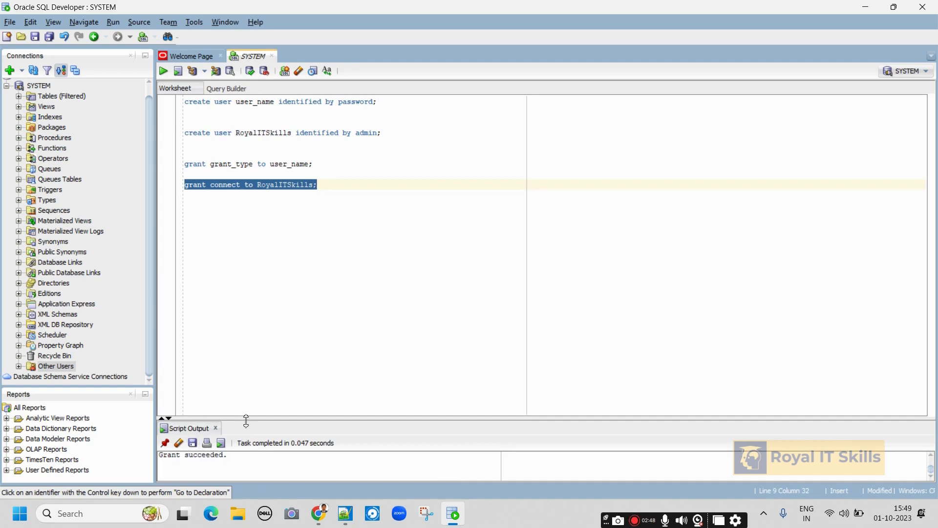
Enlarge the Script Output area to read the 'Grant succeeded.' message.
{"action": "left_click_drag", "start_coordinate": [246, 419], "coordinate": [271, 264]}
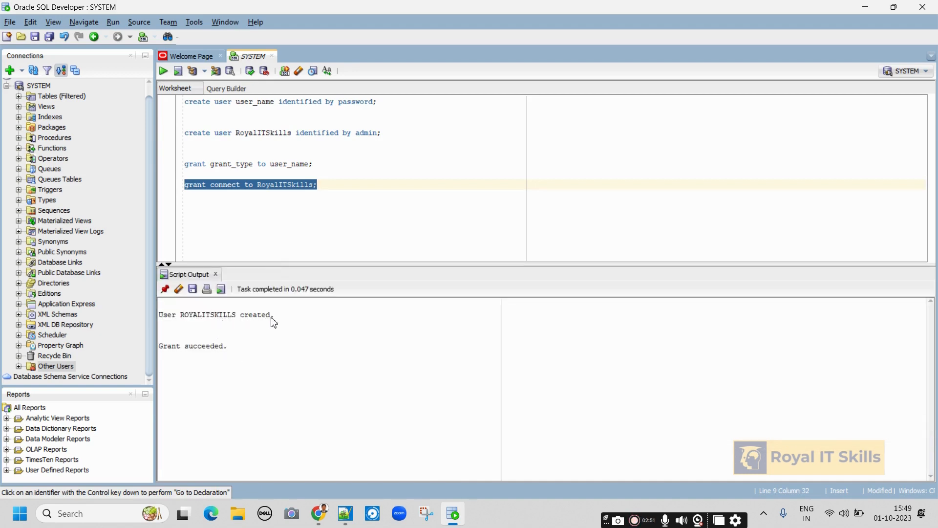
{"action": "left_click_drag", "start_coordinate": [283, 318], "coordinate": [140, 320]}
{"action": "triple_click", "coordinate": [236, 345]}
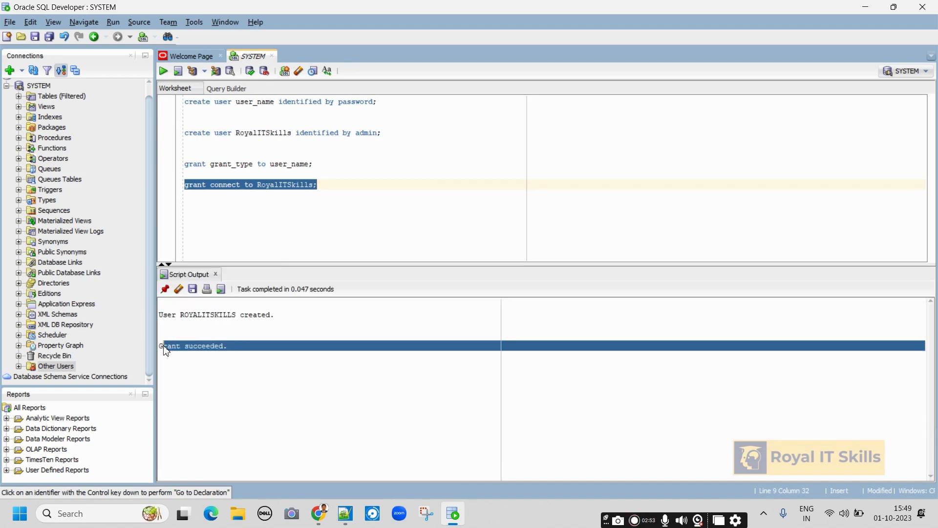
{"action": "left_click", "coordinate": [236, 339]}
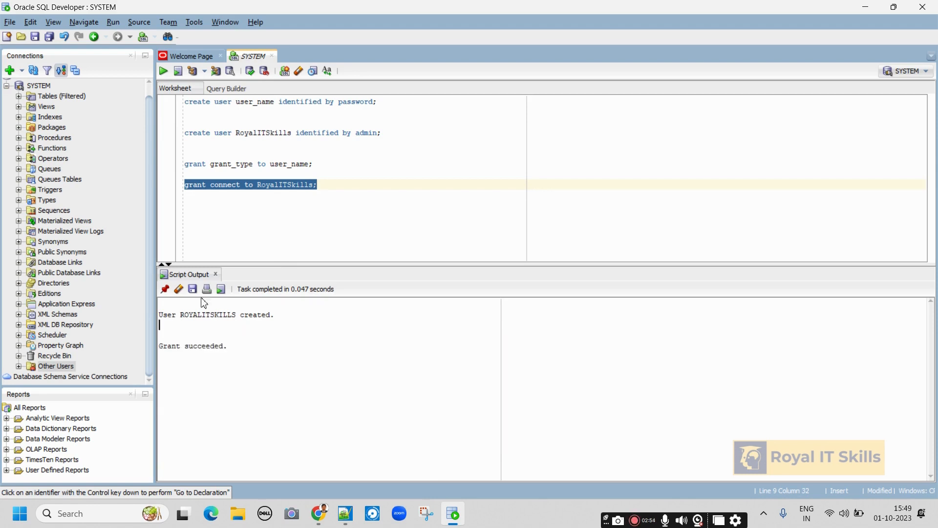
Write and run 'grant resource,dba to RoyalITSkills;' on a new line.
{"action": "left_click", "coordinate": [327, 187]}
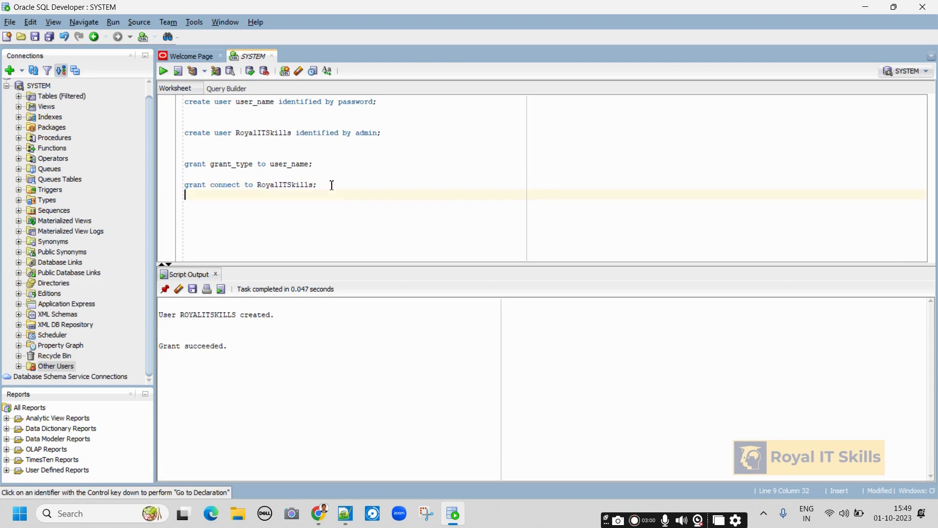
{"action": "key", "text": "Return"}
{"action": "type", "text": "grant"}
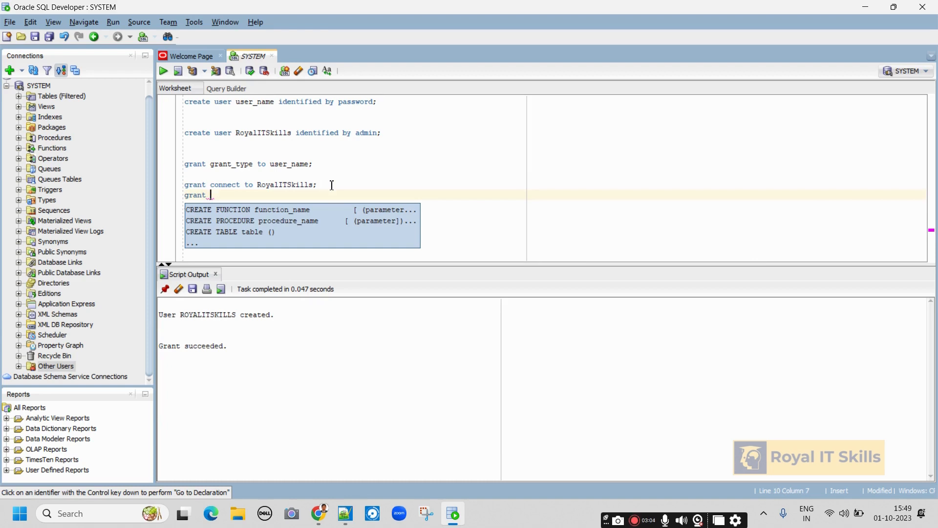
{"action": "type", "text": " resou"}
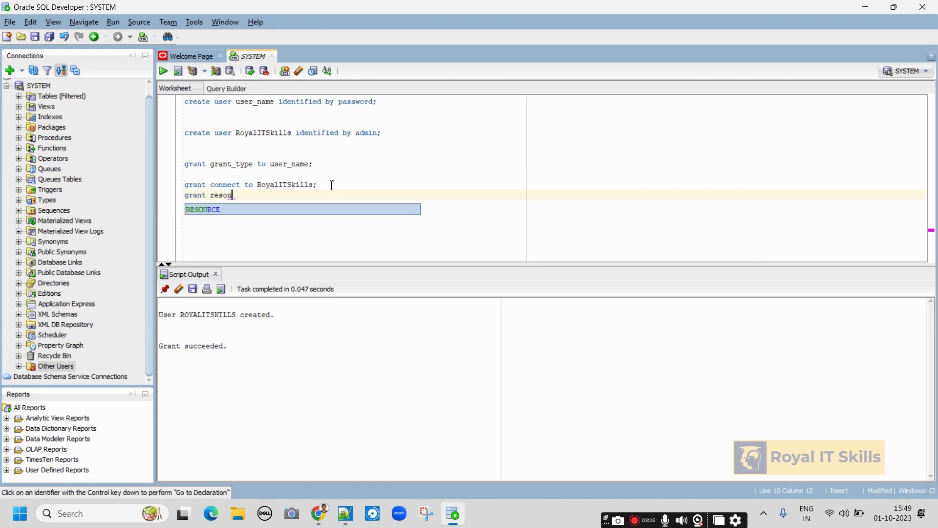
{"action": "type", "text": "rce,"}
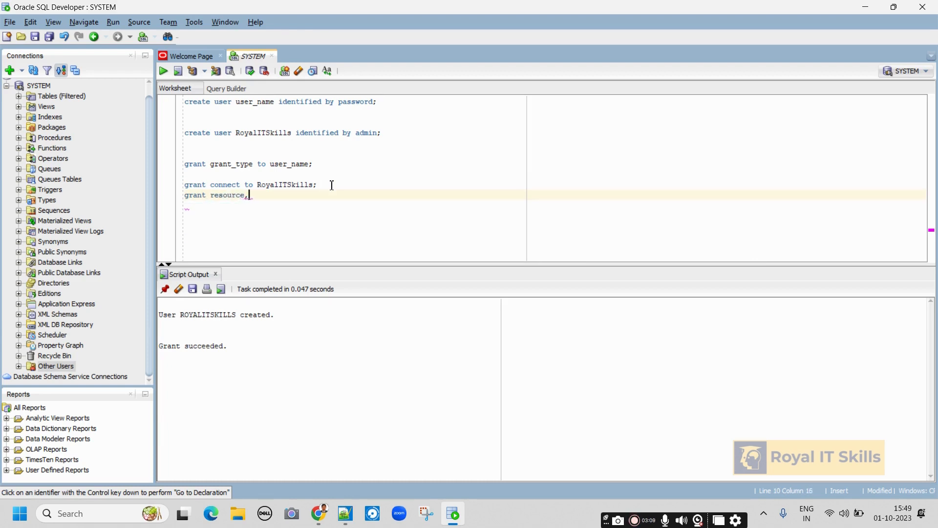
{"action": "type", "text": "dba"}
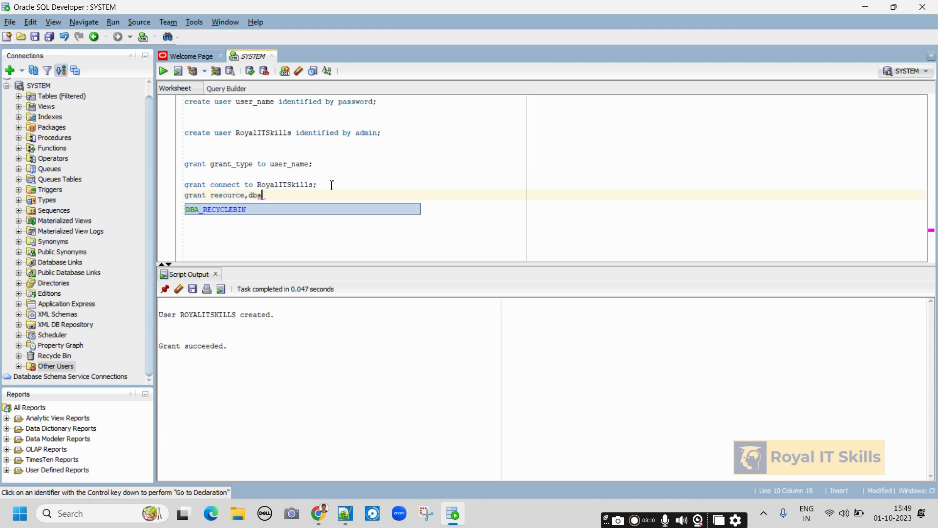
{"action": "type", "text": " to"}
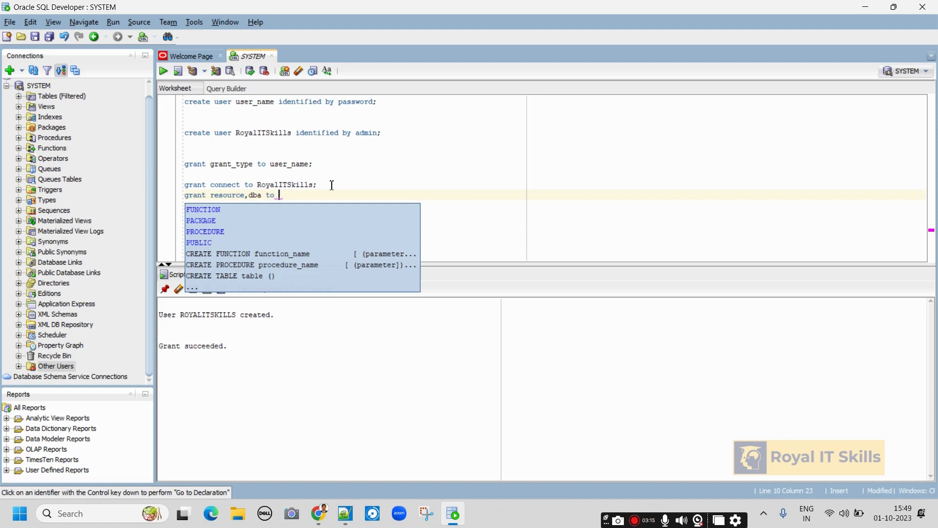
{"action": "key", "text": "ctrl+v"}
{"action": "type", "text": ";"}
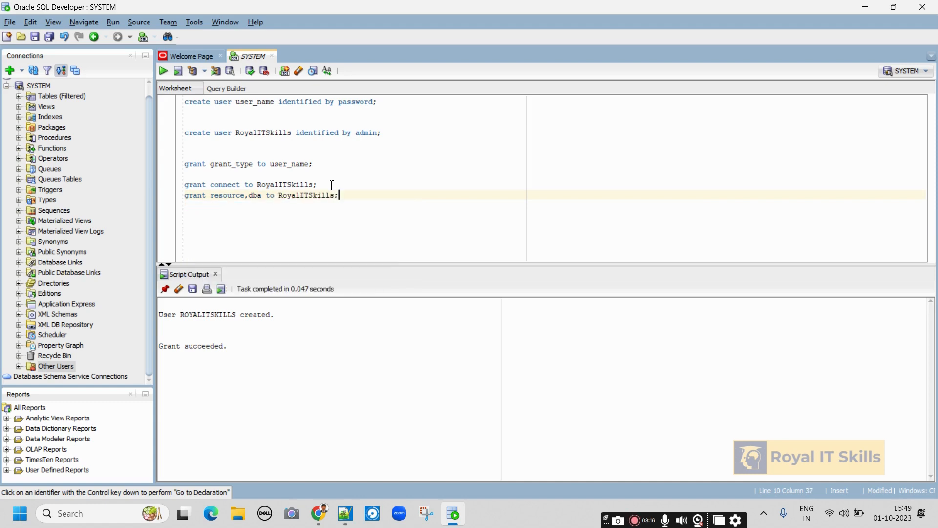
{"action": "left_click", "coordinate": [163, 71]}
{"action": "left_click_drag", "start_coordinate": [149, 208], "coordinate": [148, 198]}
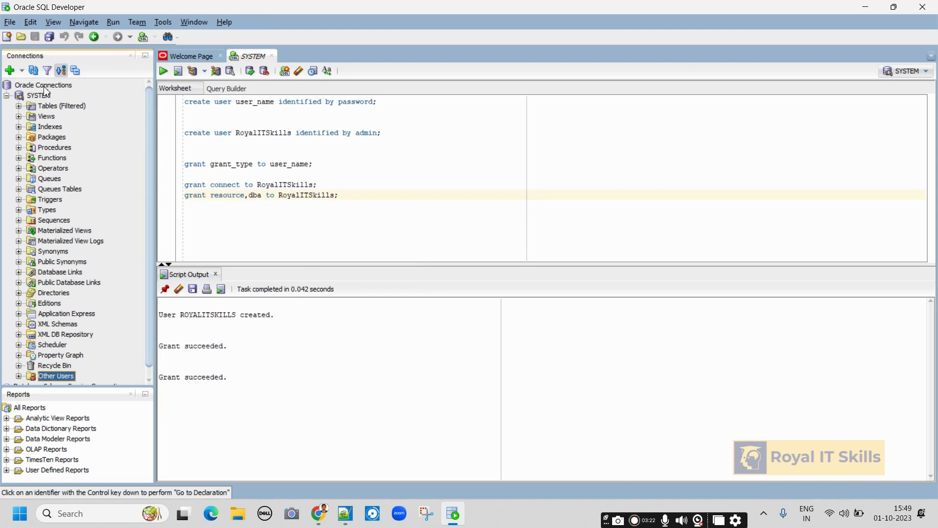
Start a new database connection named RoyalITSkills.
{"action": "left_click", "coordinate": [7, 95]}
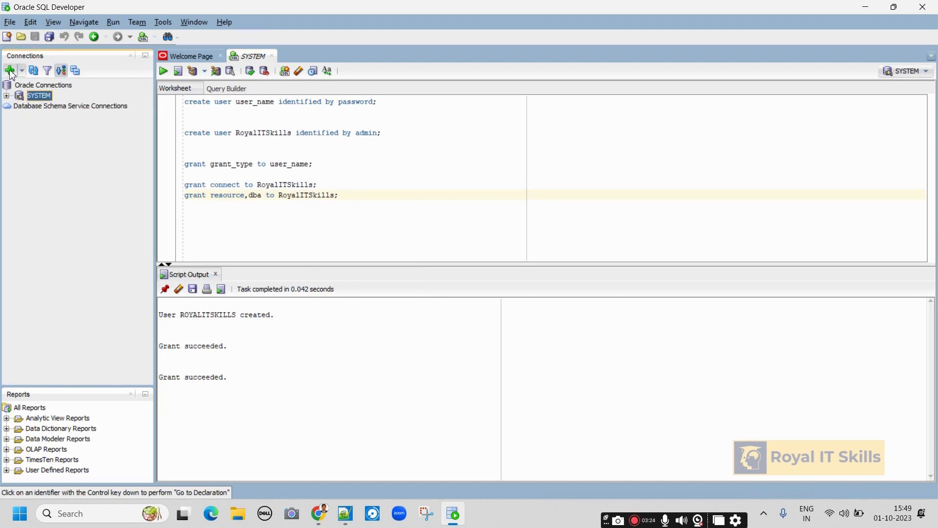
{"action": "left_click", "coordinate": [10, 71]}
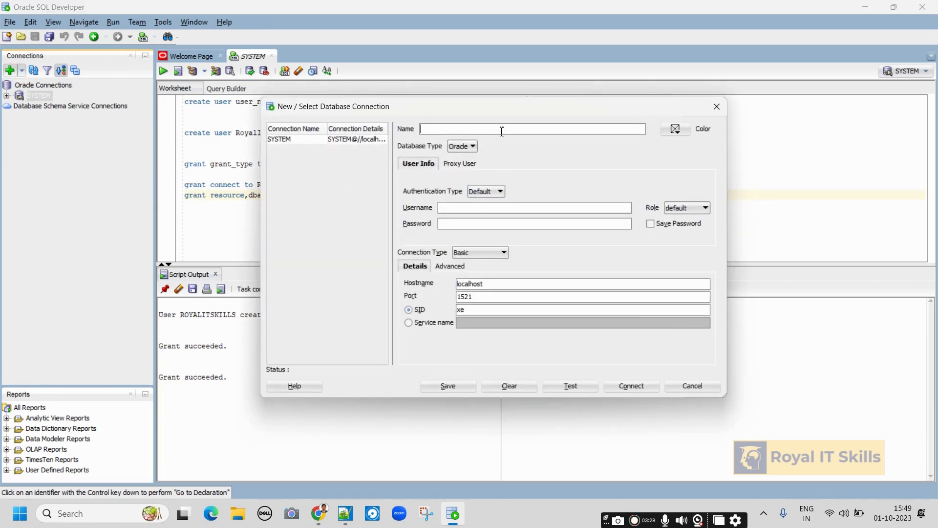
{"action": "key", "text": "ctrl+v"}
{"action": "key", "text": "ctrl+v"}
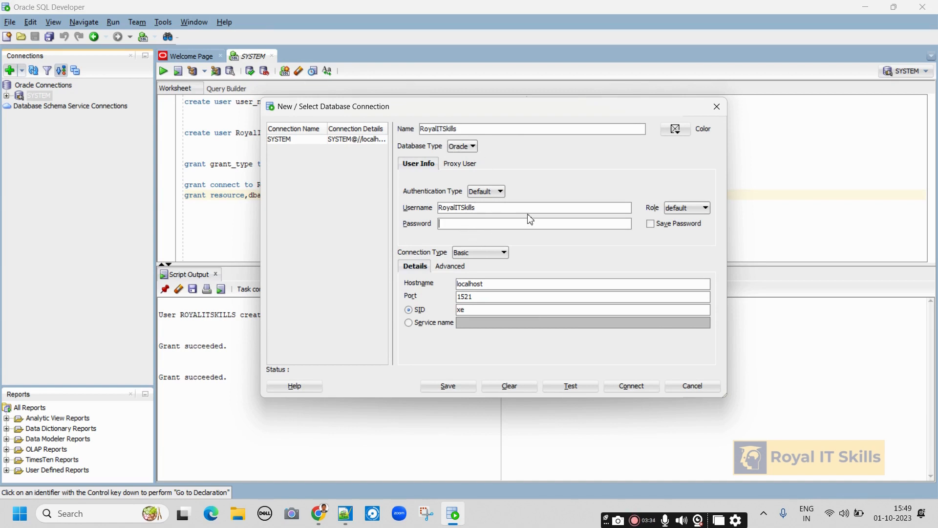
{"action": "left_click_drag", "start_coordinate": [500, 109], "coordinate": [407, 174]}
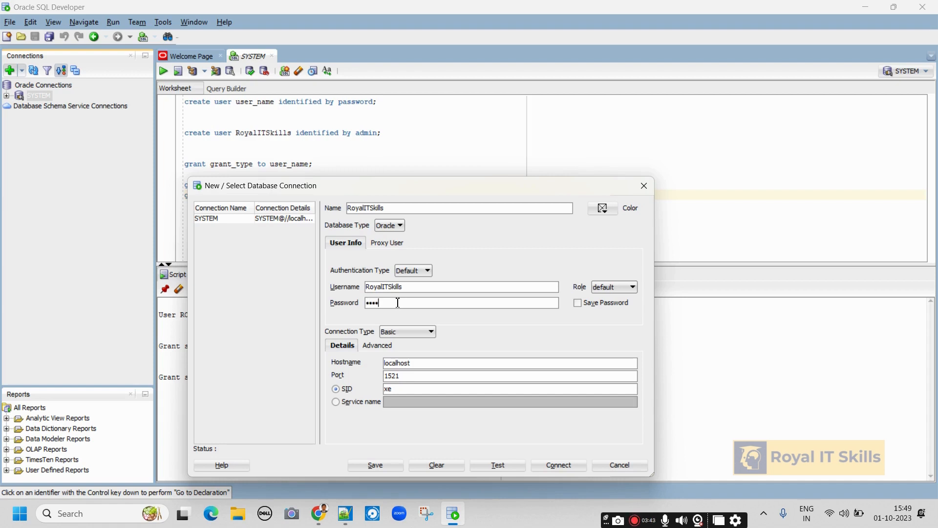
Save the password, test, save and connect the RoyalITSkills connection.
{"action": "left_click", "coordinate": [578, 303]}
{"action": "left_click_drag", "start_coordinate": [501, 186], "coordinate": [514, 74]}
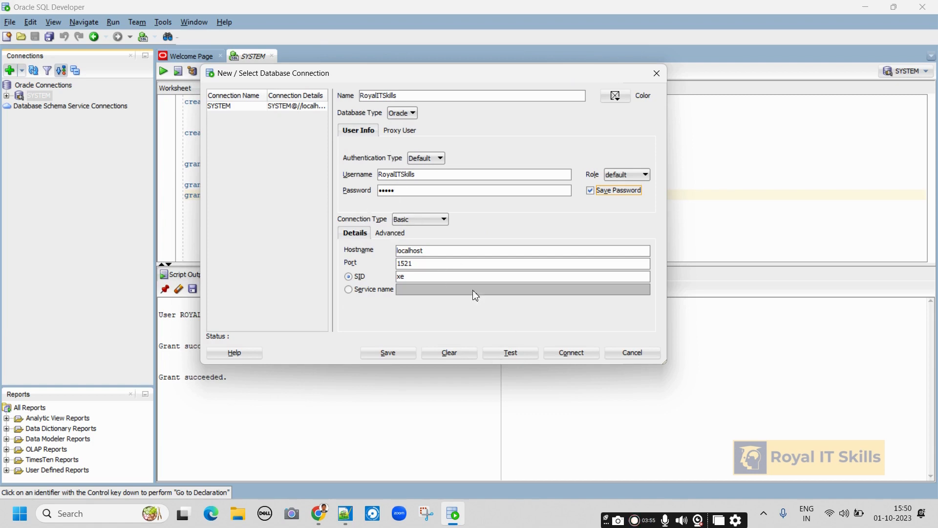
{"action": "left_click", "coordinate": [506, 356]}
{"action": "left_click", "coordinate": [389, 355]}
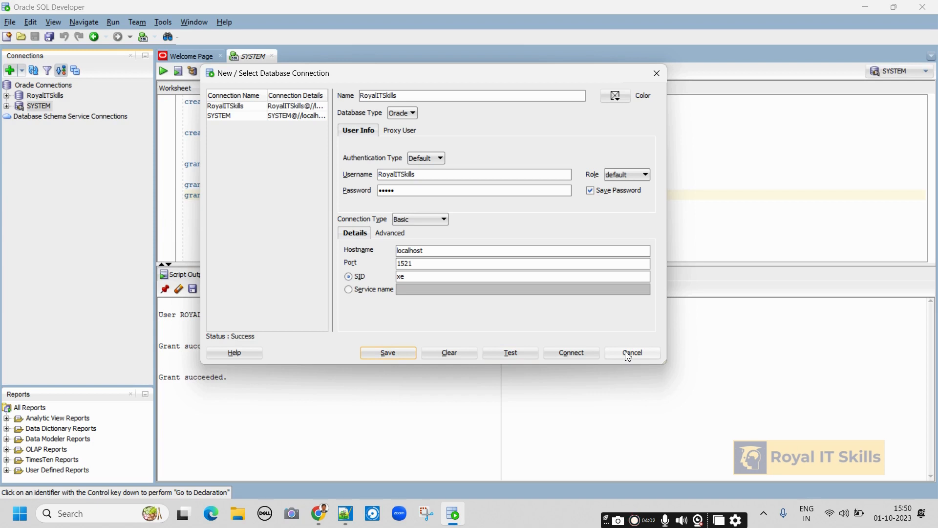
{"action": "left_click", "coordinate": [589, 356]}
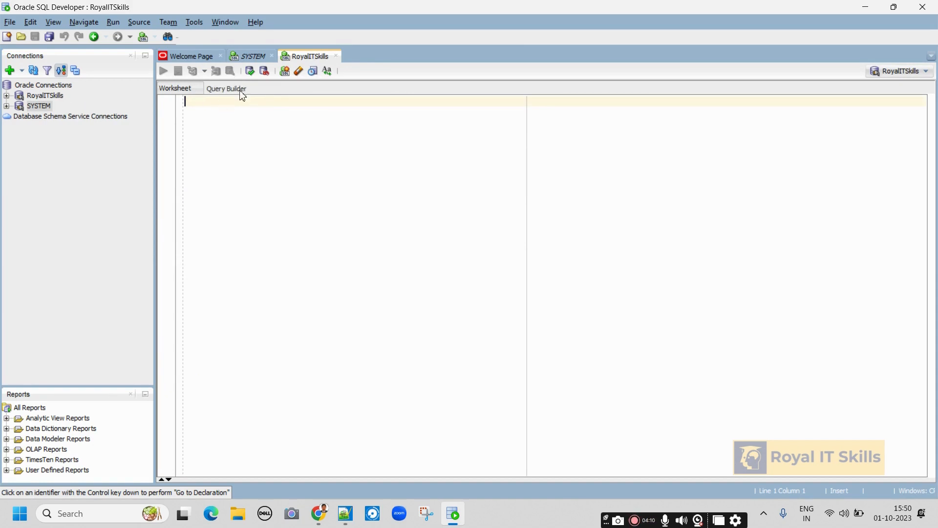
On the SYSTEM worksheet, compare the create user template with the RoyalITSkills statement part by part.
{"action": "left_click", "coordinate": [253, 60]}
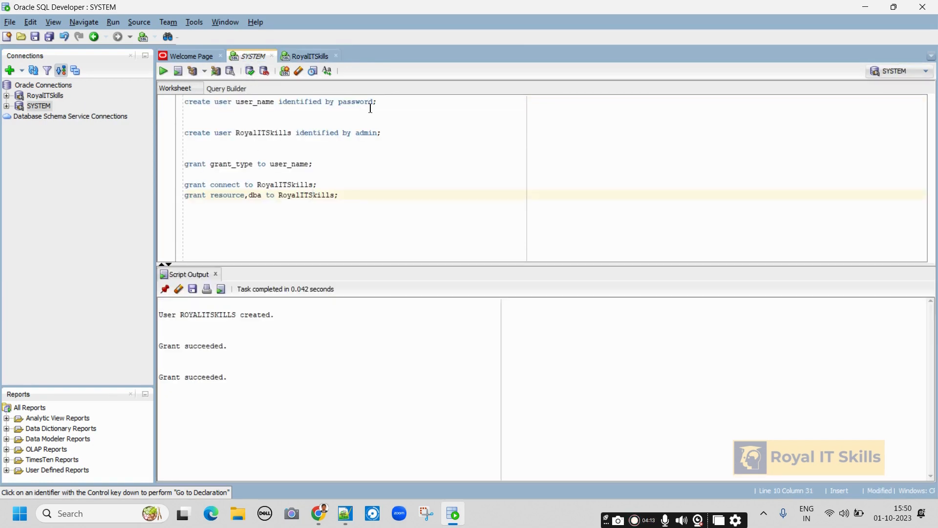
{"action": "left_click_drag", "start_coordinate": [379, 102], "coordinate": [122, 88]}
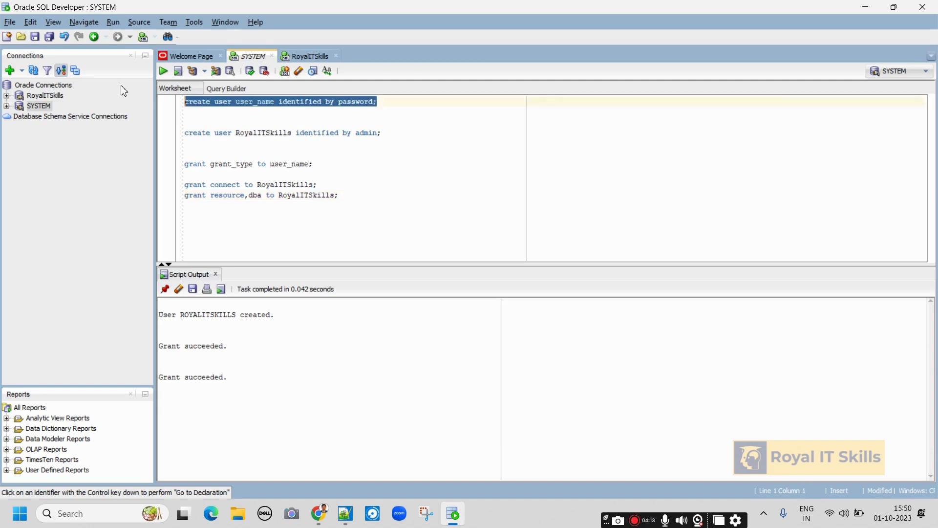
{"action": "left_click", "coordinate": [189, 103]}
{"action": "double_click", "coordinate": [199, 103]}
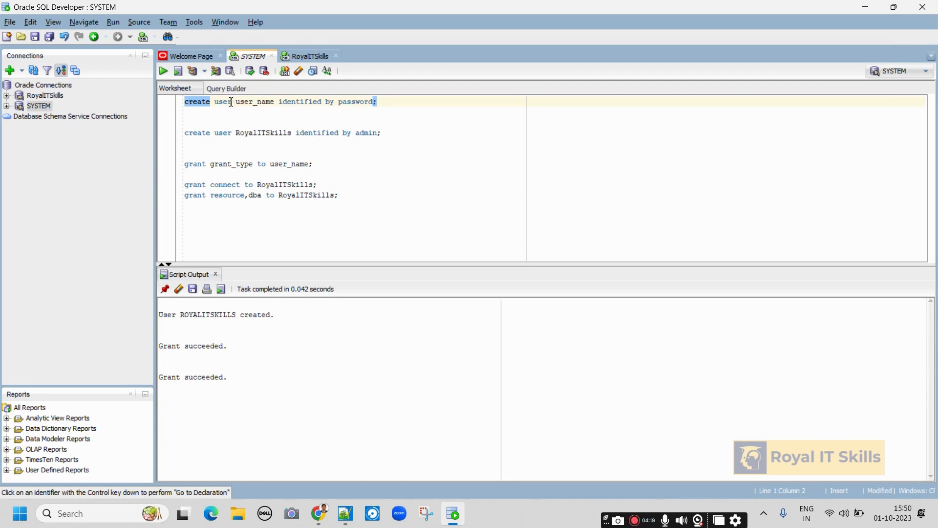
{"action": "double_click", "coordinate": [262, 103]}
{"action": "double_click", "coordinate": [257, 132]}
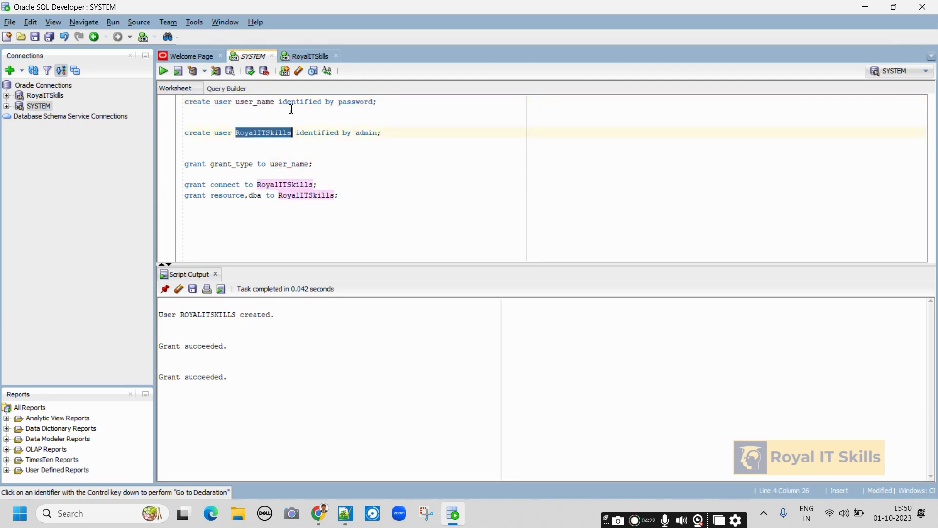
{"action": "left_click_drag", "start_coordinate": [337, 101], "coordinate": [126, 108]}
{"action": "double_click", "coordinate": [252, 101]}
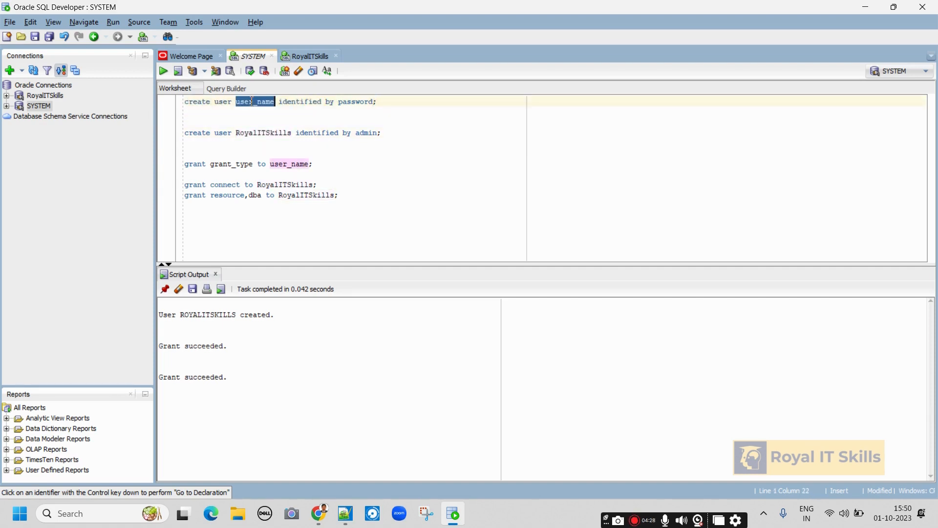
{"action": "left_click", "coordinate": [256, 131]}
{"action": "double_click", "coordinate": [257, 133]}
{"action": "double_click", "coordinate": [350, 101]}
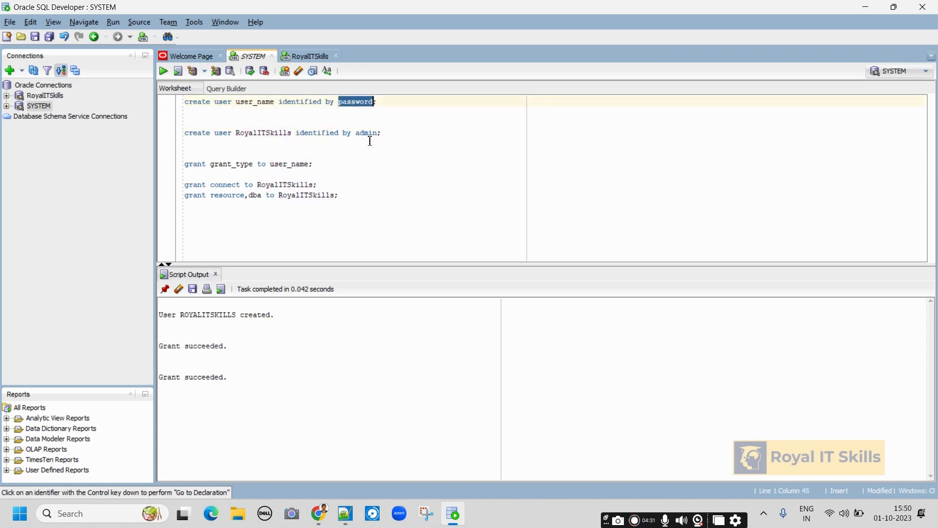
{"action": "double_click", "coordinate": [370, 133]}
{"action": "left_click_drag", "start_coordinate": [390, 134], "coordinate": [297, 141]}
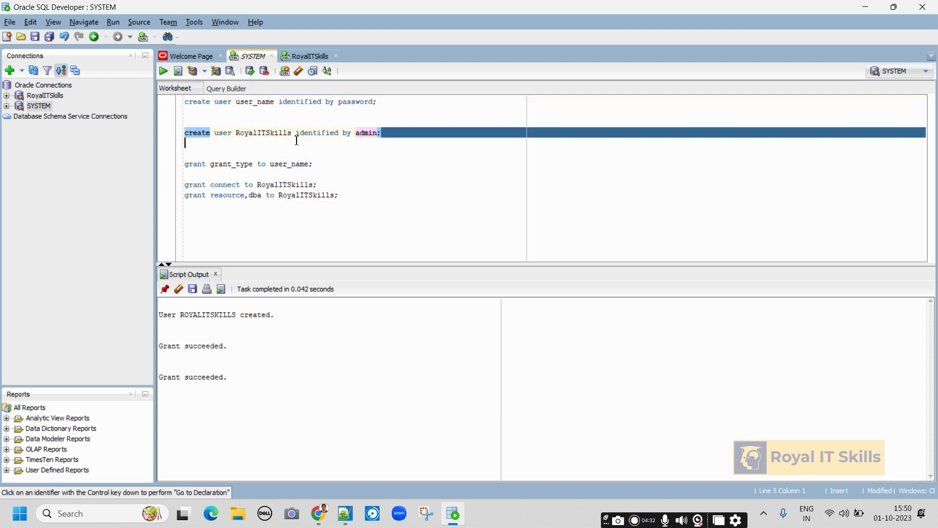
{"action": "left_click_drag", "start_coordinate": [175, 139], "coordinate": [172, 137]}
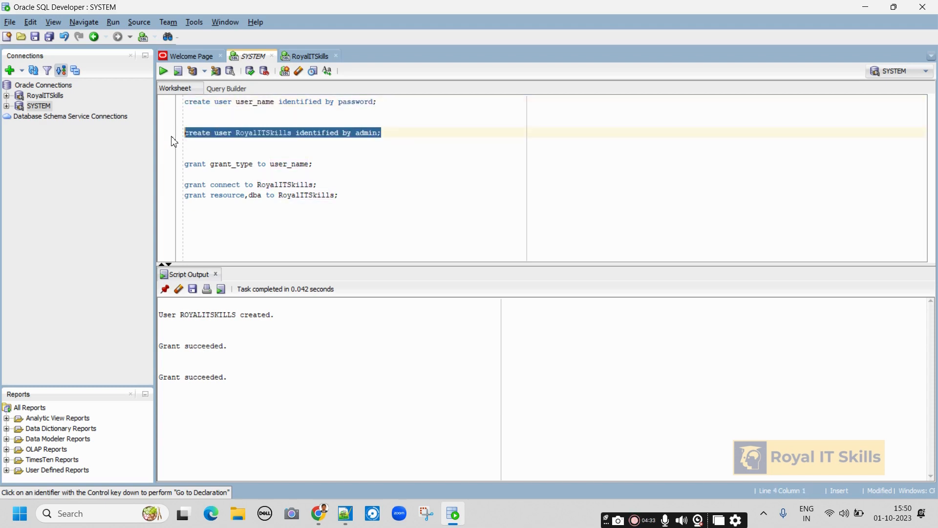
{"action": "left_click", "coordinate": [320, 165]}
Compare the grant template with the connect and resource,dba grant statements for RoyalITSkills.
{"action": "left_click_drag", "start_coordinate": [318, 164], "coordinate": [179, 167]}
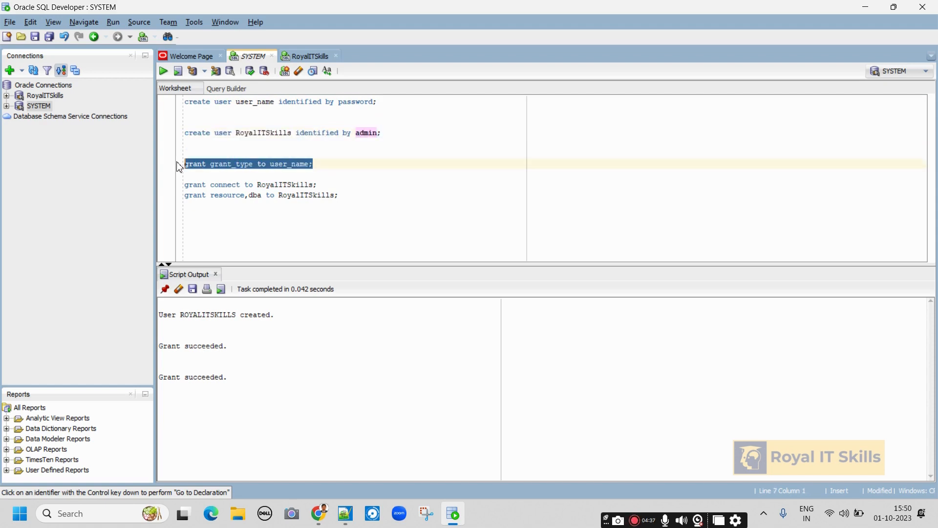
{"action": "left_click", "coordinate": [197, 163]}
{"action": "double_click", "coordinate": [239, 163]}
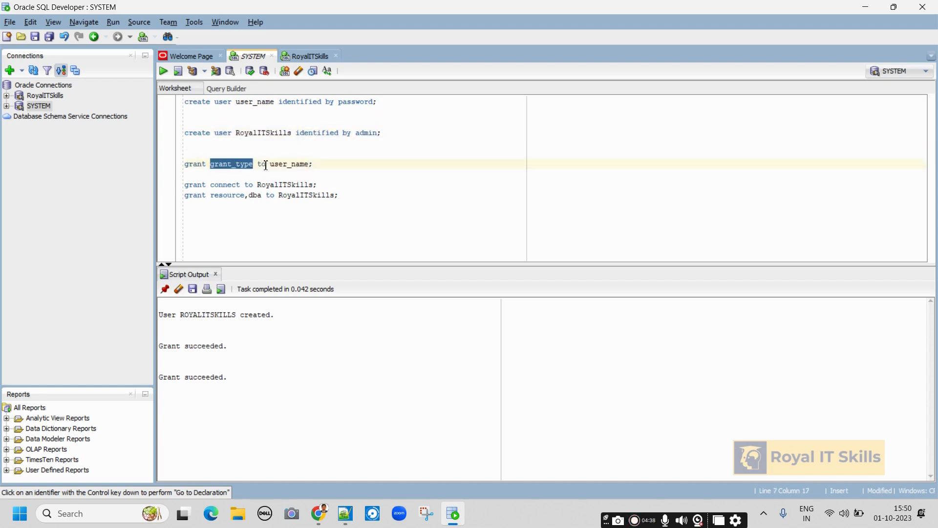
{"action": "double_click", "coordinate": [289, 164]}
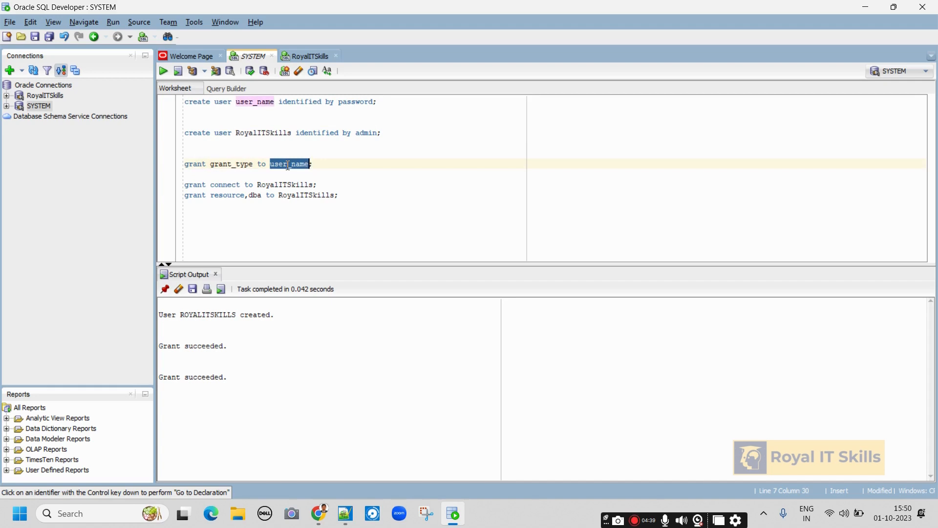
{"action": "double_click", "coordinate": [196, 185]}
{"action": "double_click", "coordinate": [225, 166]}
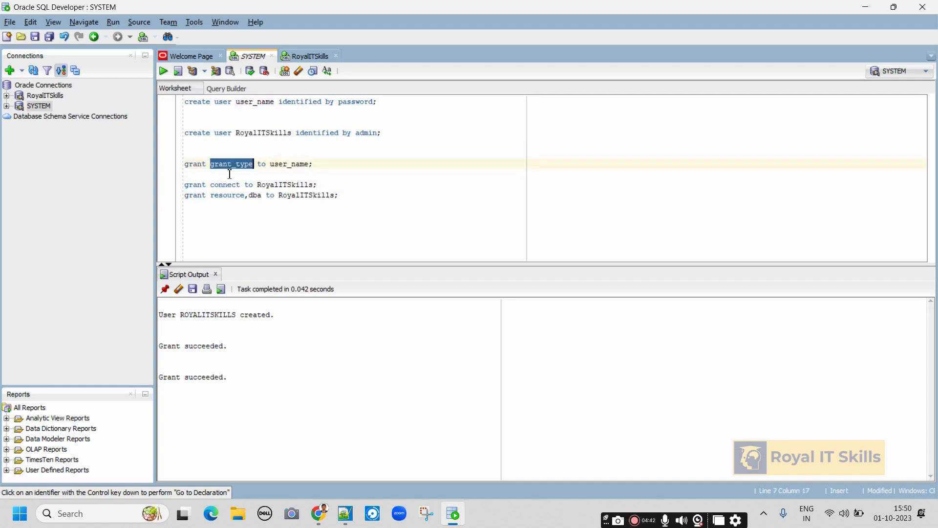
{"action": "double_click", "coordinate": [230, 186]}
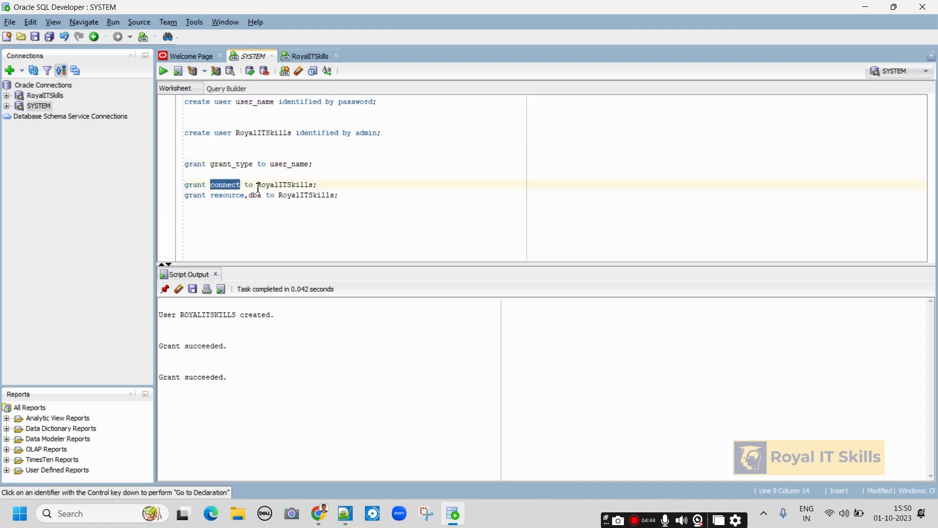
{"action": "double_click", "coordinate": [283, 185]}
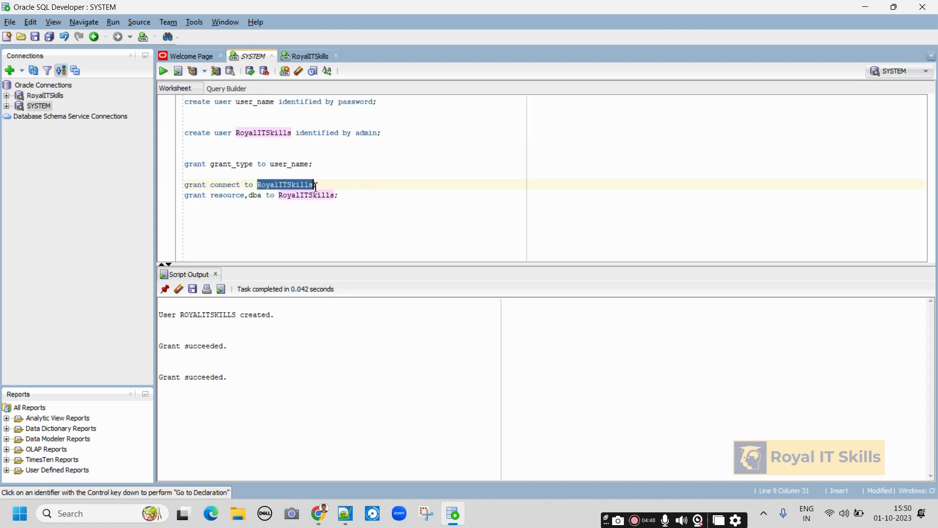
{"action": "left_click_drag", "start_coordinate": [317, 186], "coordinate": [170, 191]}
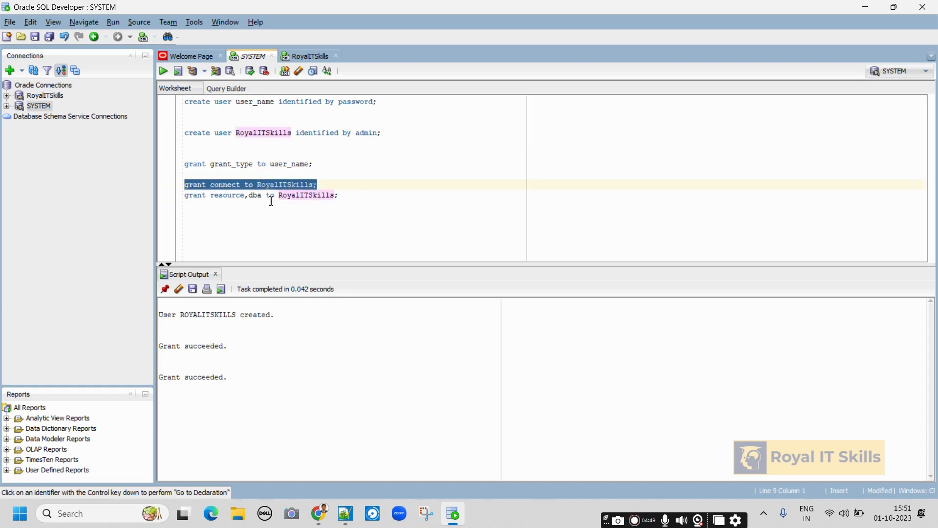
{"action": "left_click", "coordinate": [220, 198]}
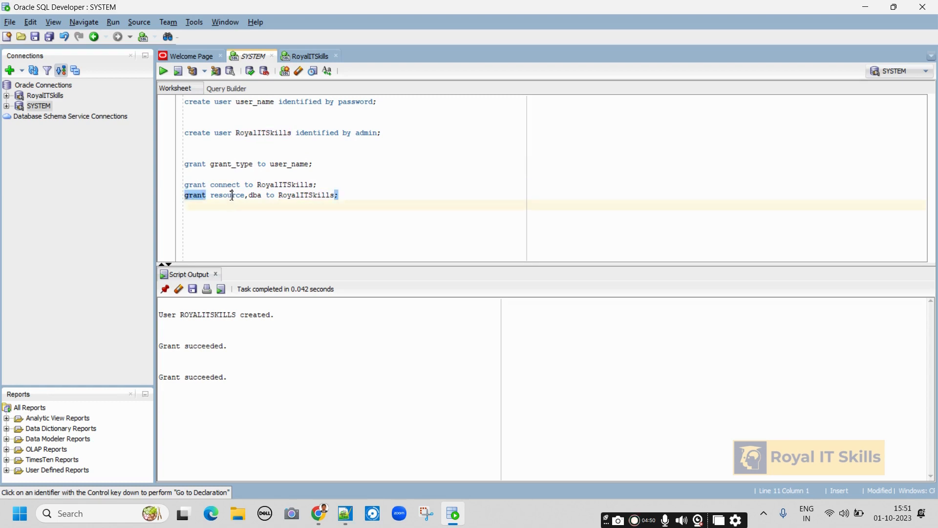
{"action": "double_click", "coordinate": [232, 196]}
{"action": "left_click_drag", "start_coordinate": [349, 196], "coordinate": [162, 185]}
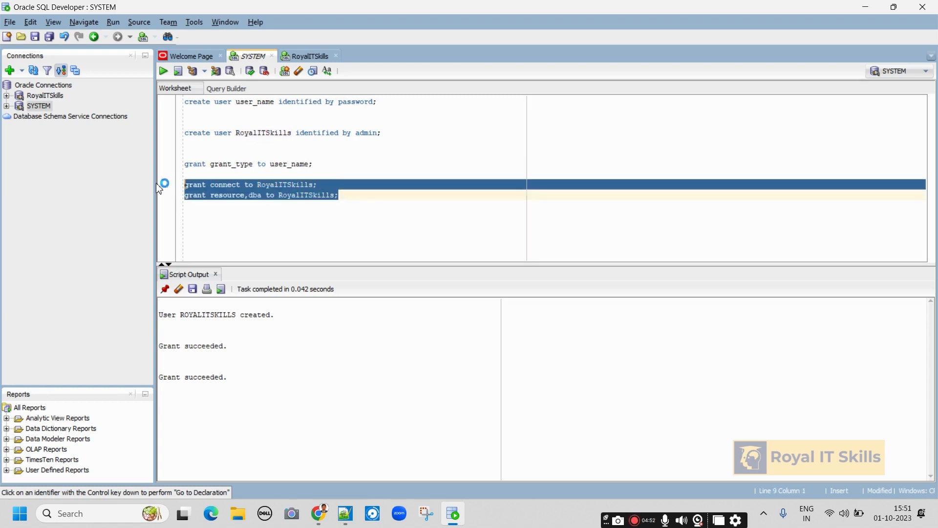
{"action": "left_click", "coordinate": [333, 166]}
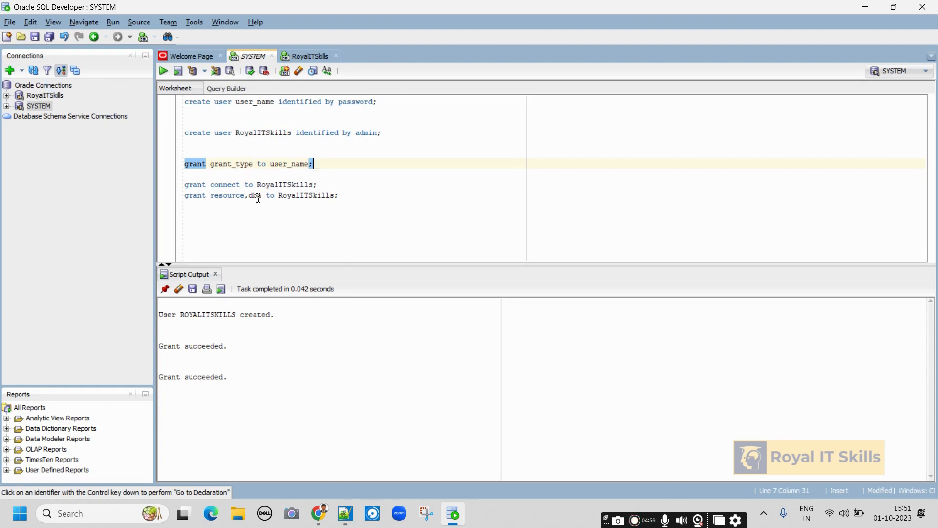
Switch back to the RoyalITSkills worksheet tab.
{"action": "left_click", "coordinate": [313, 57]}
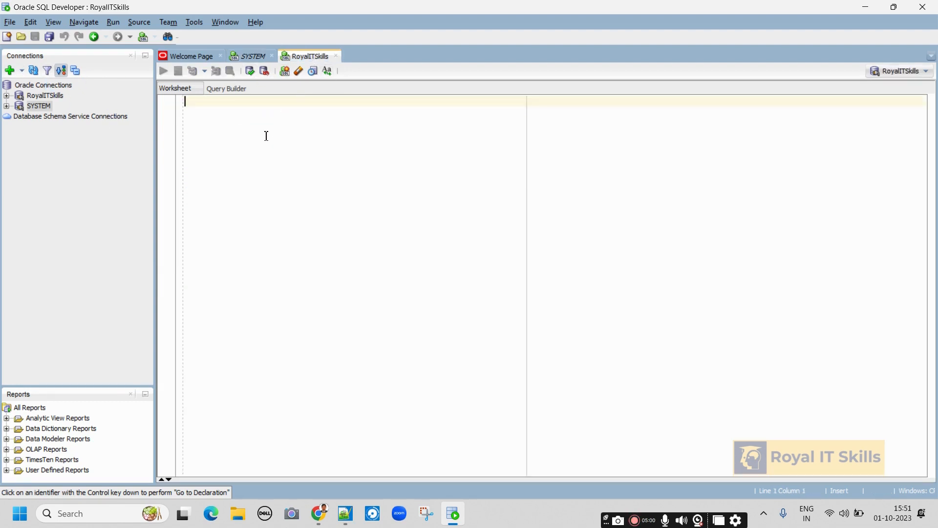